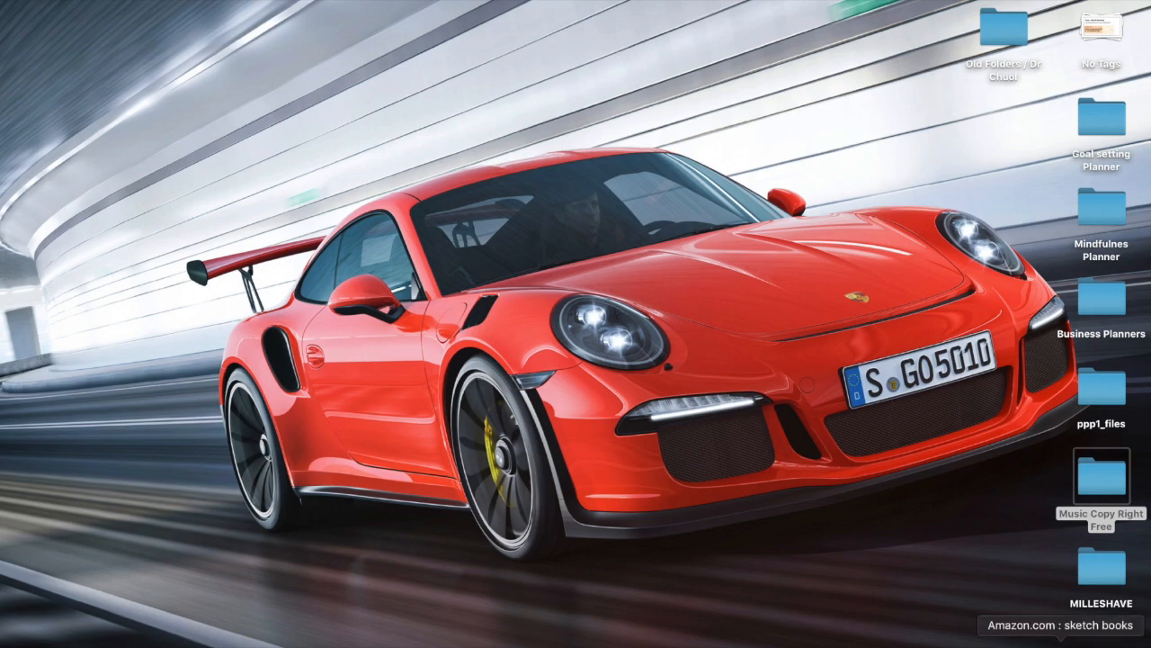
- Bring up the Amazon search results for sketch books and examine the listed products, from sponsored sketch pads to the paperback notebooks
{"action": "left_click", "coordinate": [1079, 630]}
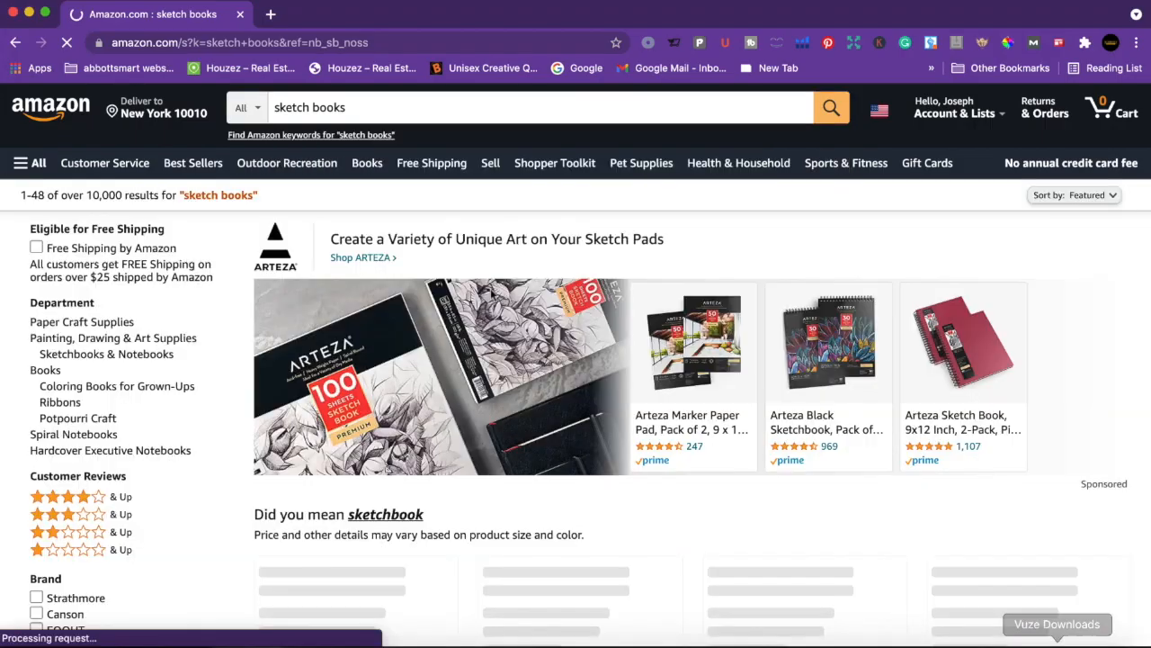
{"action": "left_click", "coordinate": [366, 105]}
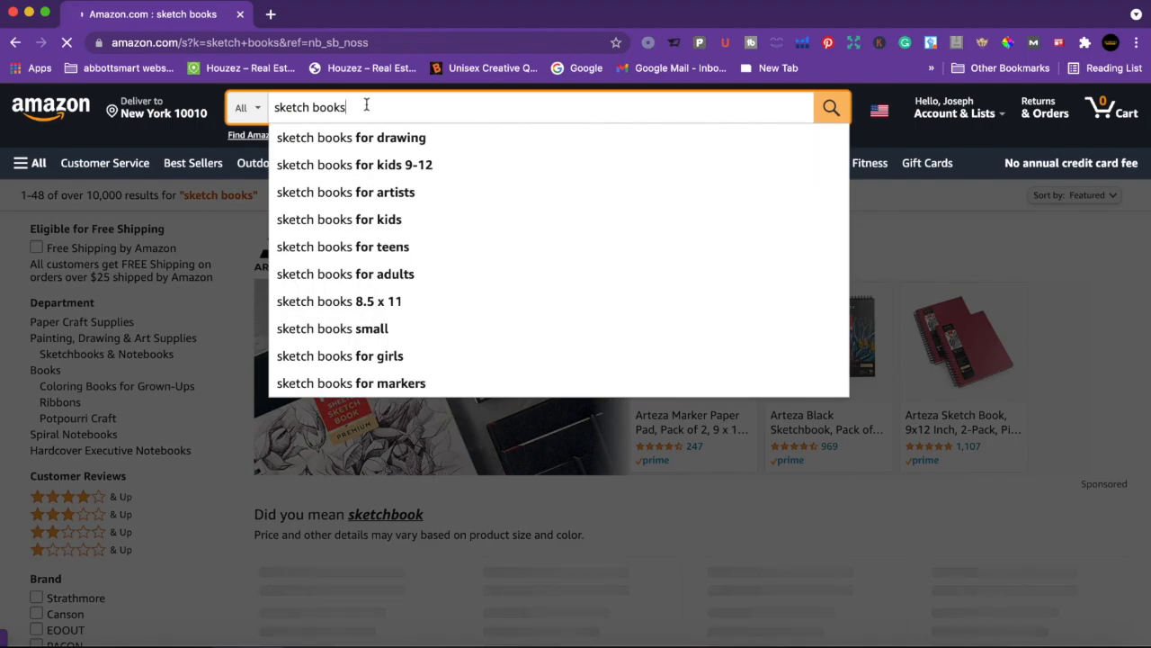
{"action": "left_click", "coordinate": [1080, 370]}
{"action": "scroll", "coordinate": [1103, 342], "scroll_direction": "down", "scroll_amount": 5}
{"action": "scroll", "coordinate": [1102, 342], "scroll_direction": "up", "scroll_amount": 6}
{"action": "scroll", "coordinate": [1103, 342], "scroll_direction": "down", "scroll_amount": 10}
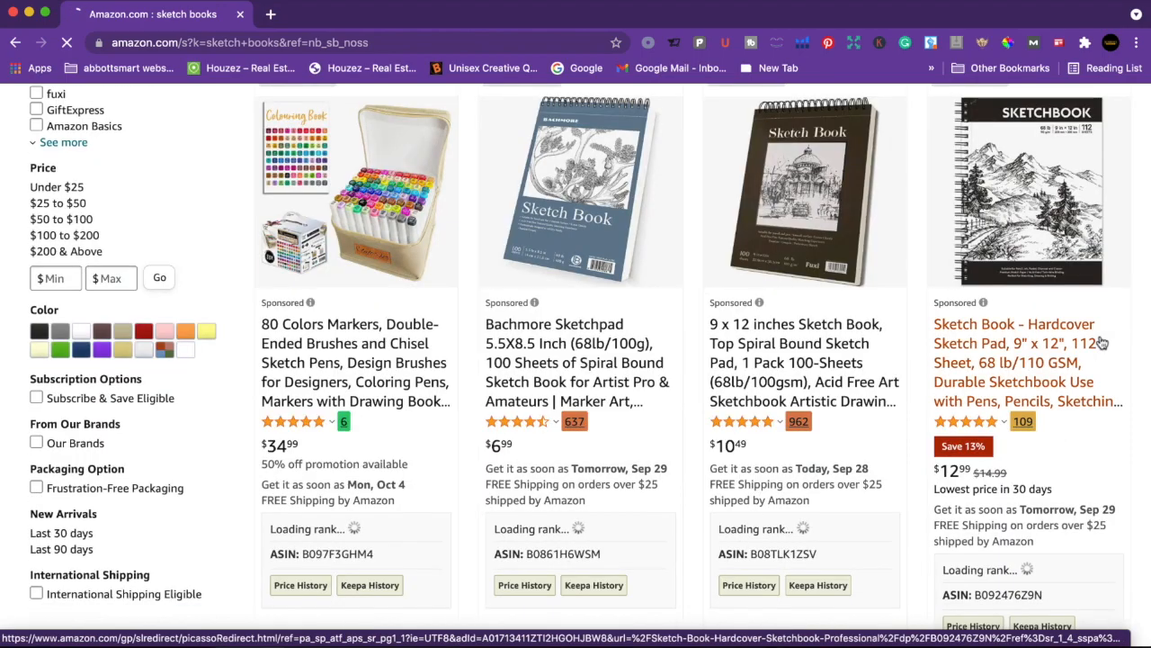
{"action": "scroll", "coordinate": [1101, 341], "scroll_direction": "down", "scroll_amount": 7}
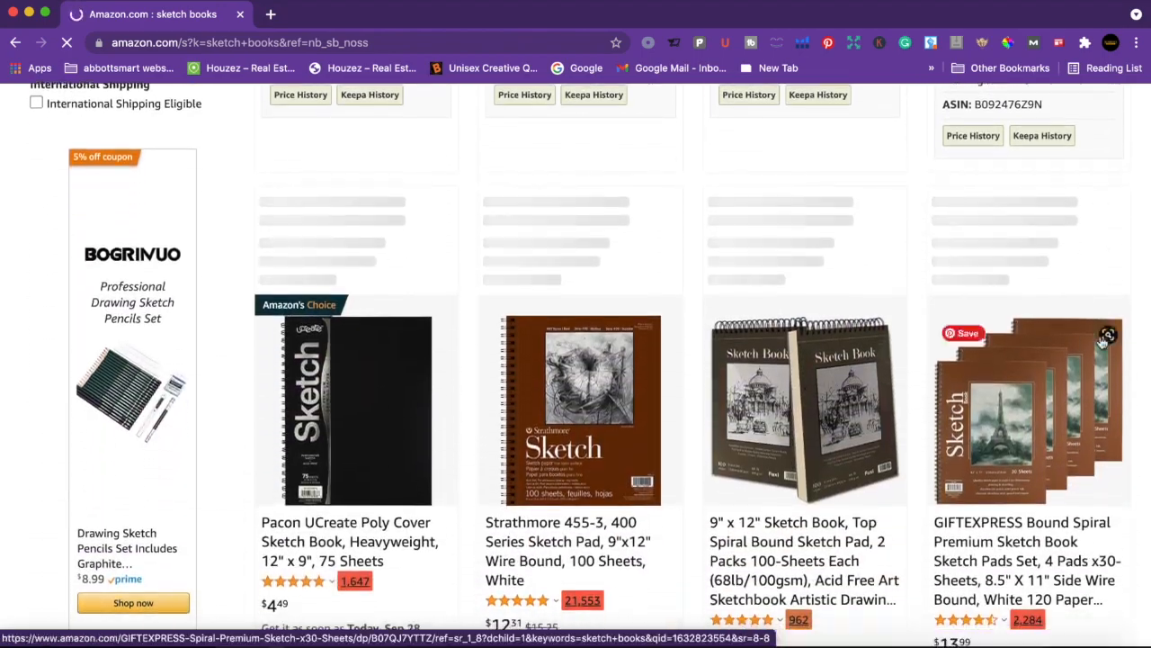
{"action": "scroll", "coordinate": [1101, 341], "scroll_direction": "down", "scroll_amount": 14}
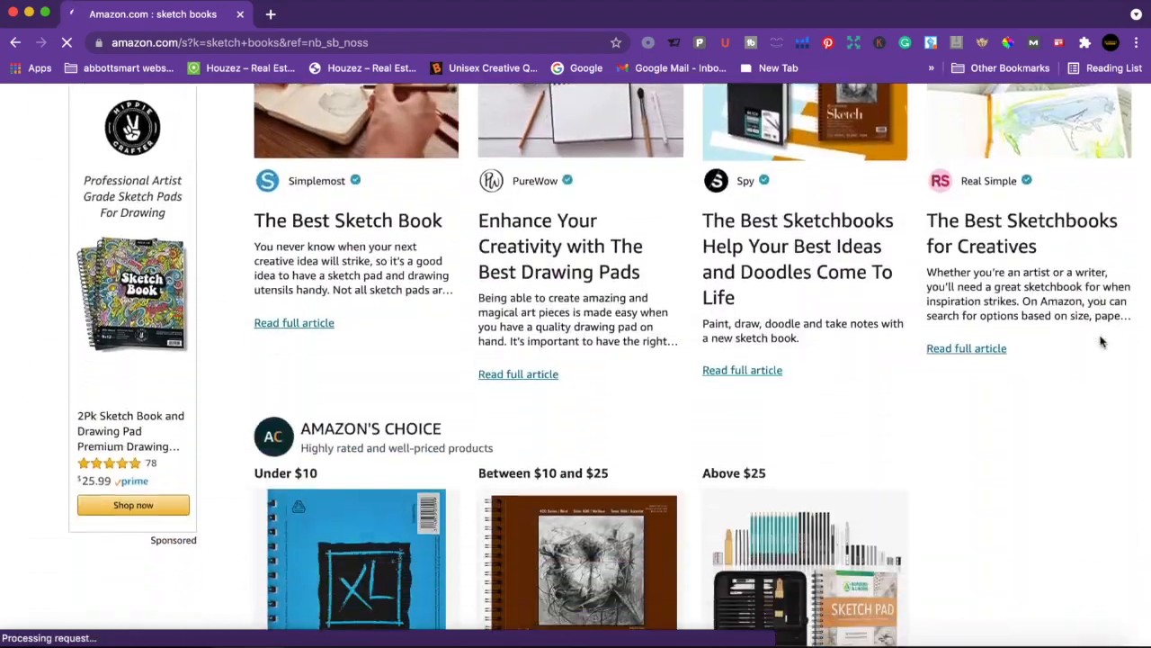
{"action": "scroll", "coordinate": [1103, 343], "scroll_direction": "down", "scroll_amount": 5}
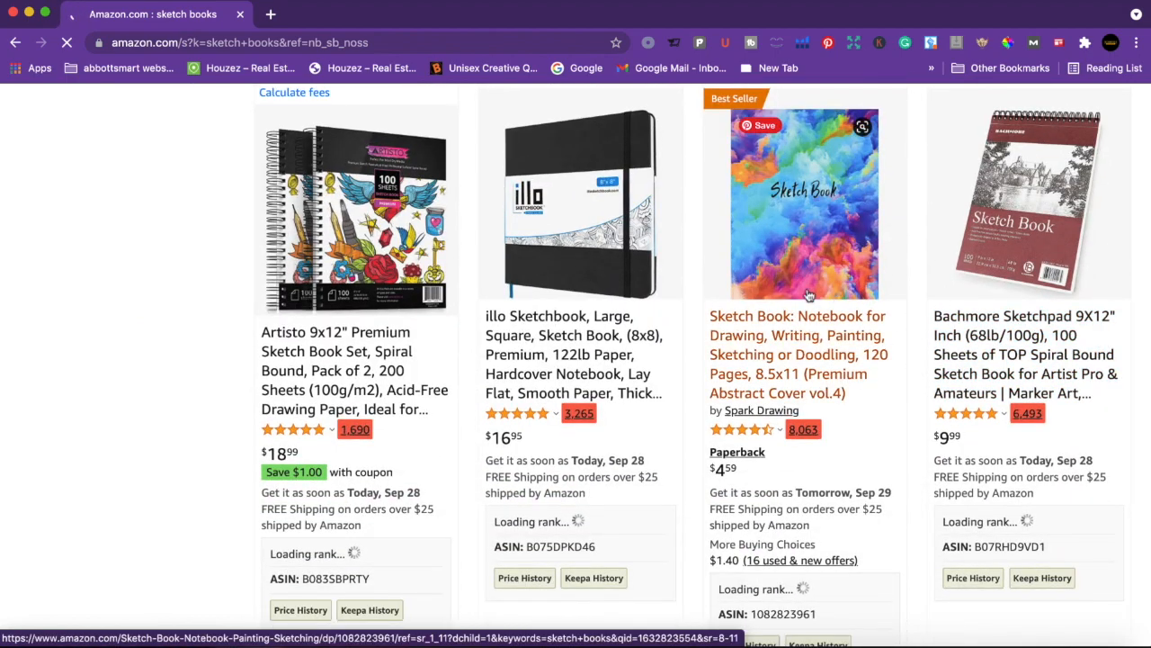
- Examine the abstract-cover Spark Drawing sketch book and the remaining results for low-content paperbacks, comparing their prices, ratings and Best Seller badges
{"action": "left_click", "coordinate": [805, 333]}
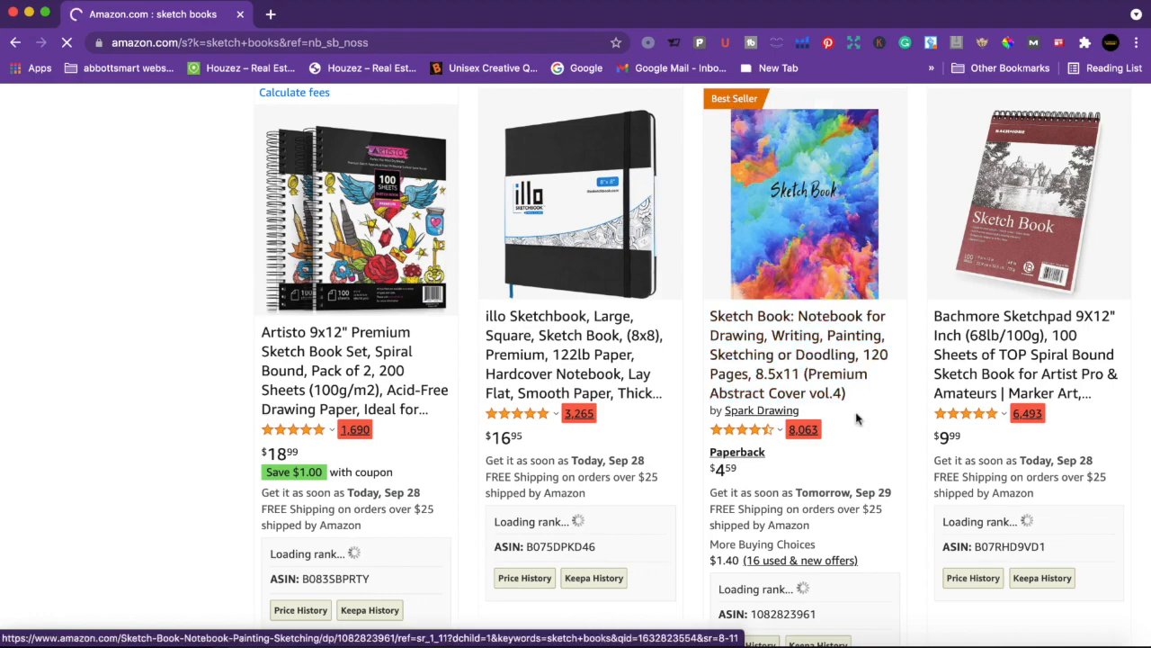
{"action": "scroll", "coordinate": [856, 418], "scroll_direction": "down", "scroll_amount": 4}
{"action": "scroll", "coordinate": [857, 419], "scroll_direction": "up", "scroll_amount": 3}
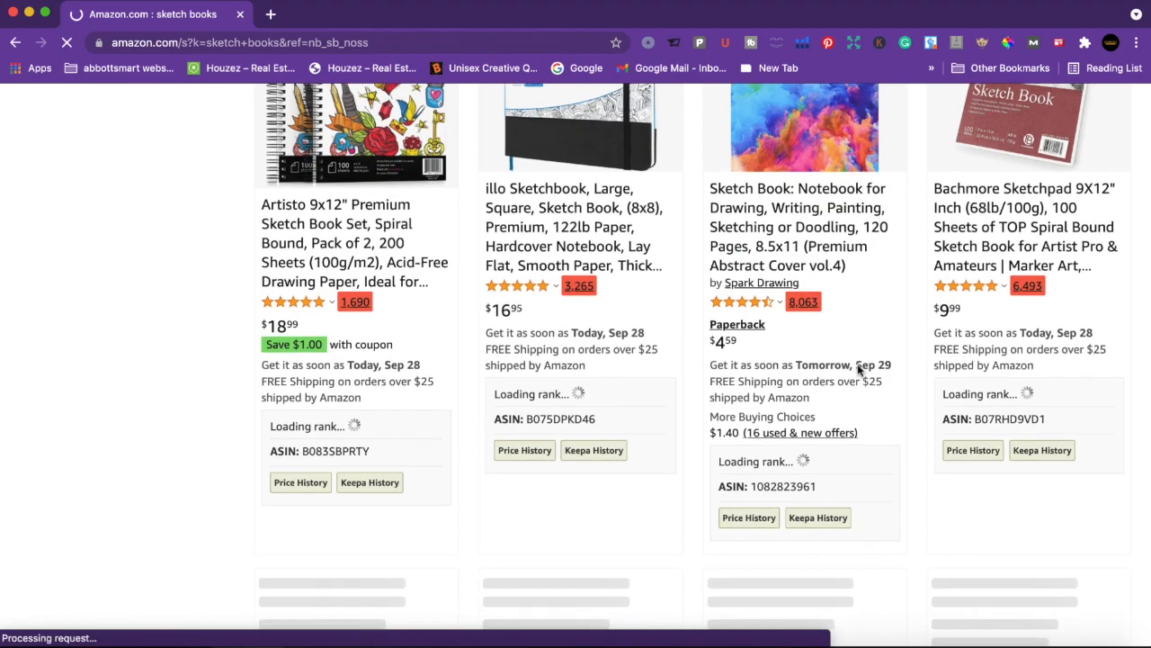
{"action": "scroll", "coordinate": [858, 370], "scroll_direction": "down", "scroll_amount": 7}
{"action": "scroll", "coordinate": [858, 369], "scroll_direction": "down", "scroll_amount": 10}
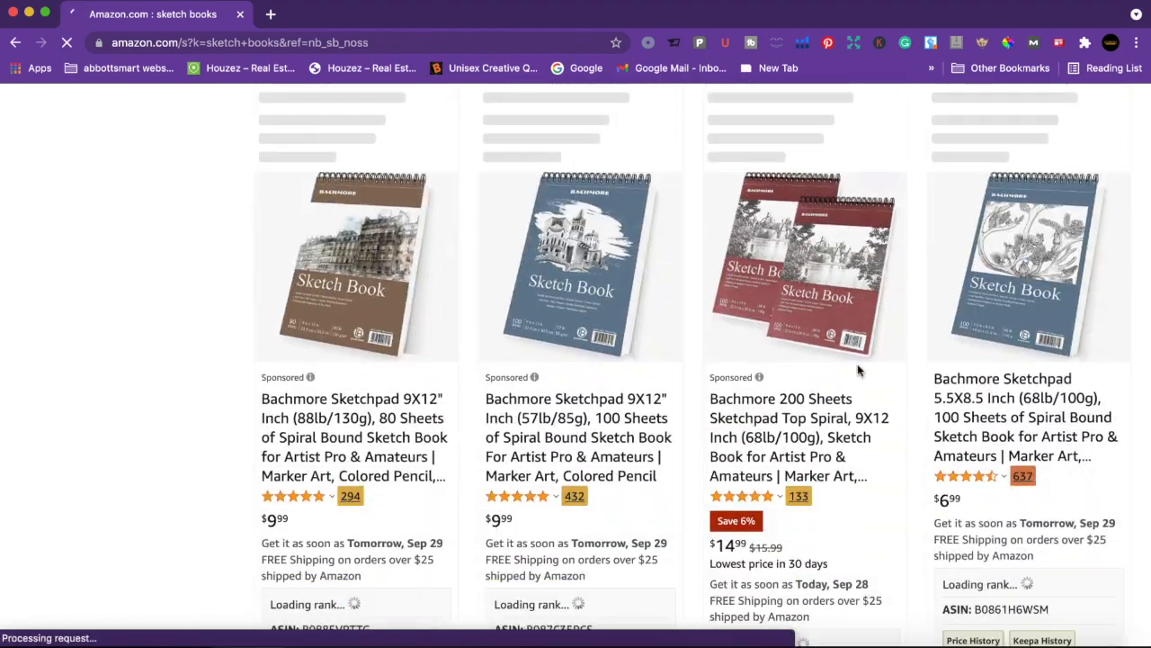
{"action": "scroll", "coordinate": [858, 370], "scroll_direction": "down", "scroll_amount": 8}
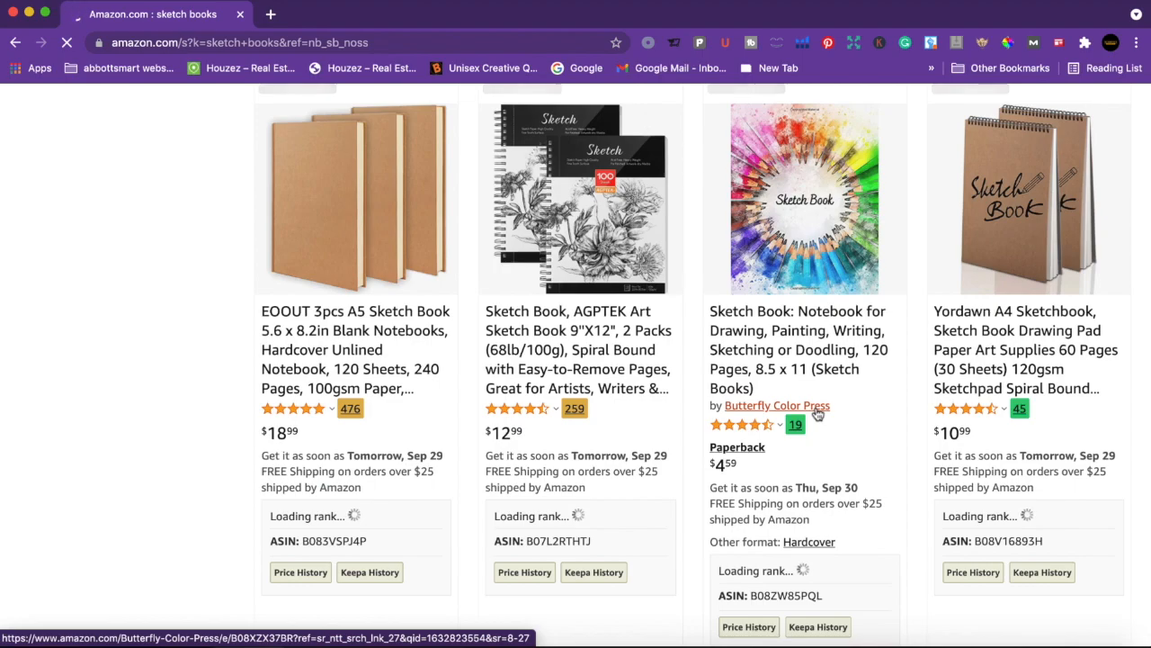
{"action": "scroll", "coordinate": [792, 436], "scroll_direction": "down", "scroll_amount": 2}
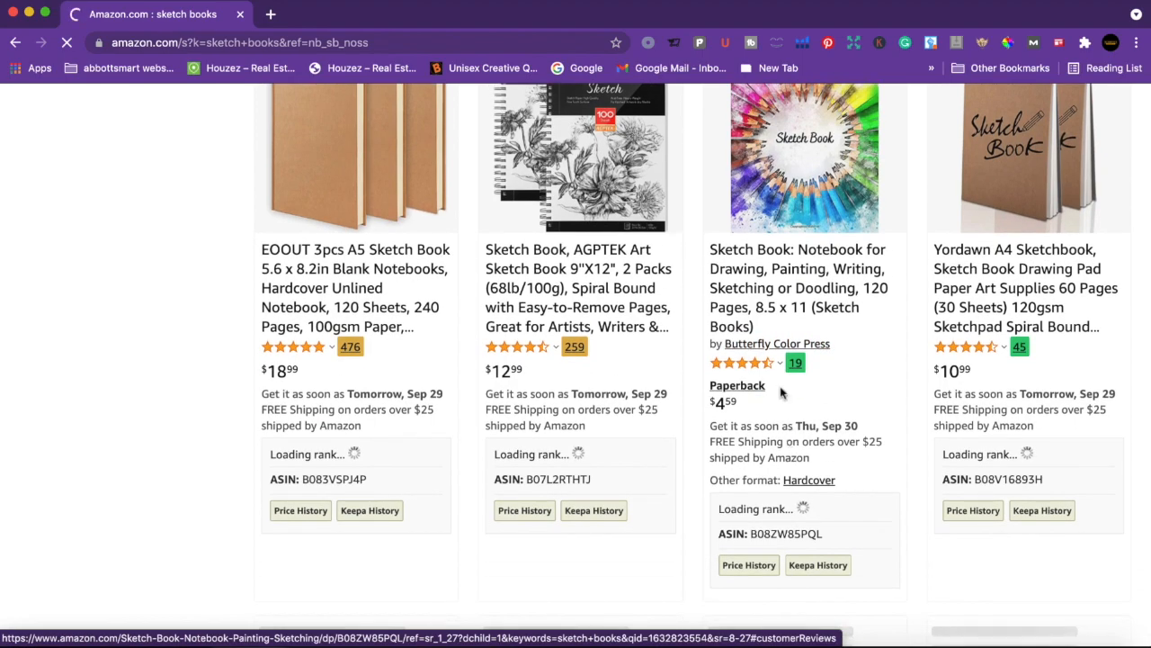
{"action": "scroll", "coordinate": [779, 372], "scroll_direction": "down", "scroll_amount": 3}
{"action": "scroll", "coordinate": [779, 372], "scroll_direction": "down", "scroll_amount": 15}
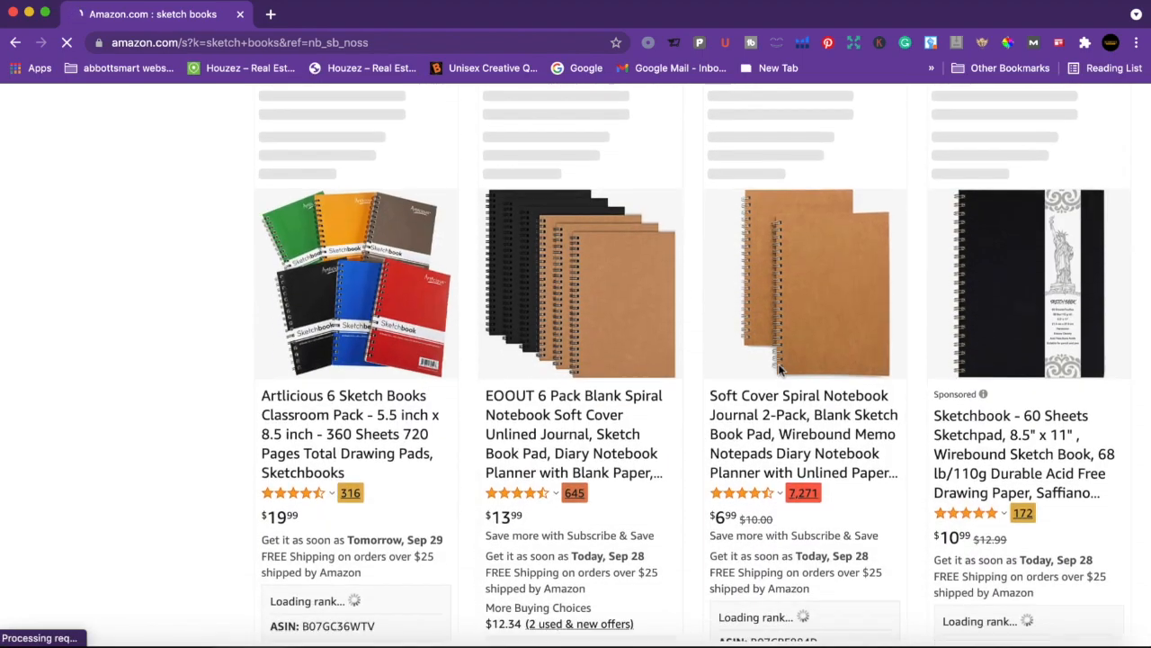
{"action": "scroll", "coordinate": [779, 372], "scroll_direction": "down", "scroll_amount": 10}
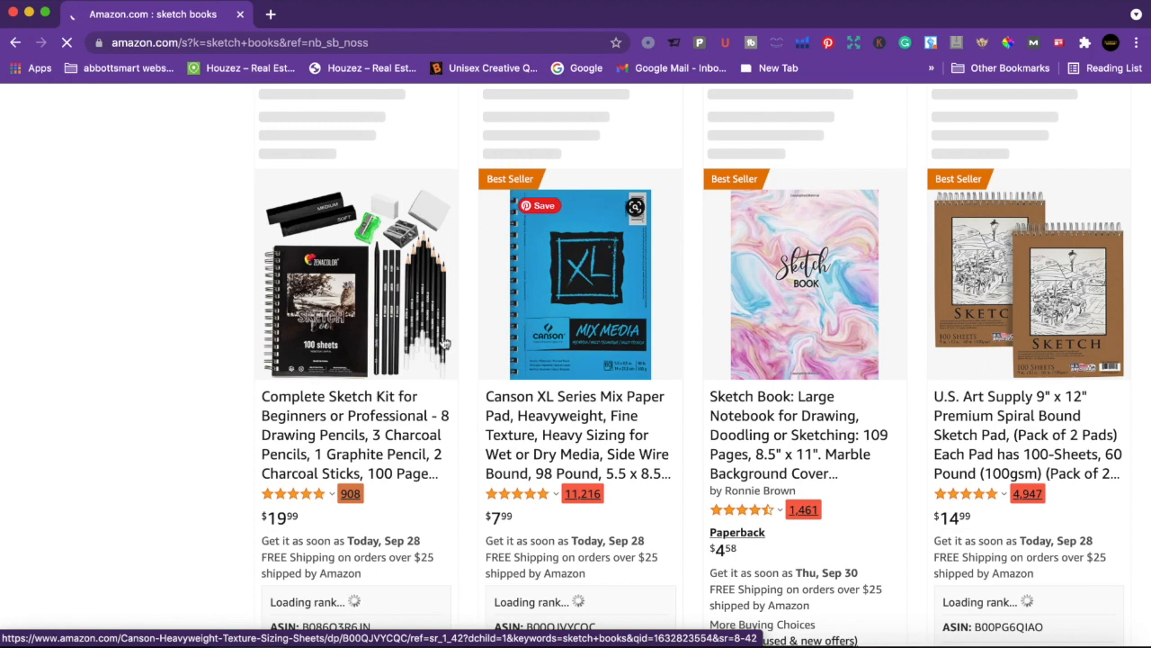
{"action": "scroll", "coordinate": [793, 352], "scroll_direction": "down", "scroll_amount": 3}
{"action": "scroll", "coordinate": [793, 352], "scroll_direction": "up", "scroll_amount": 2}
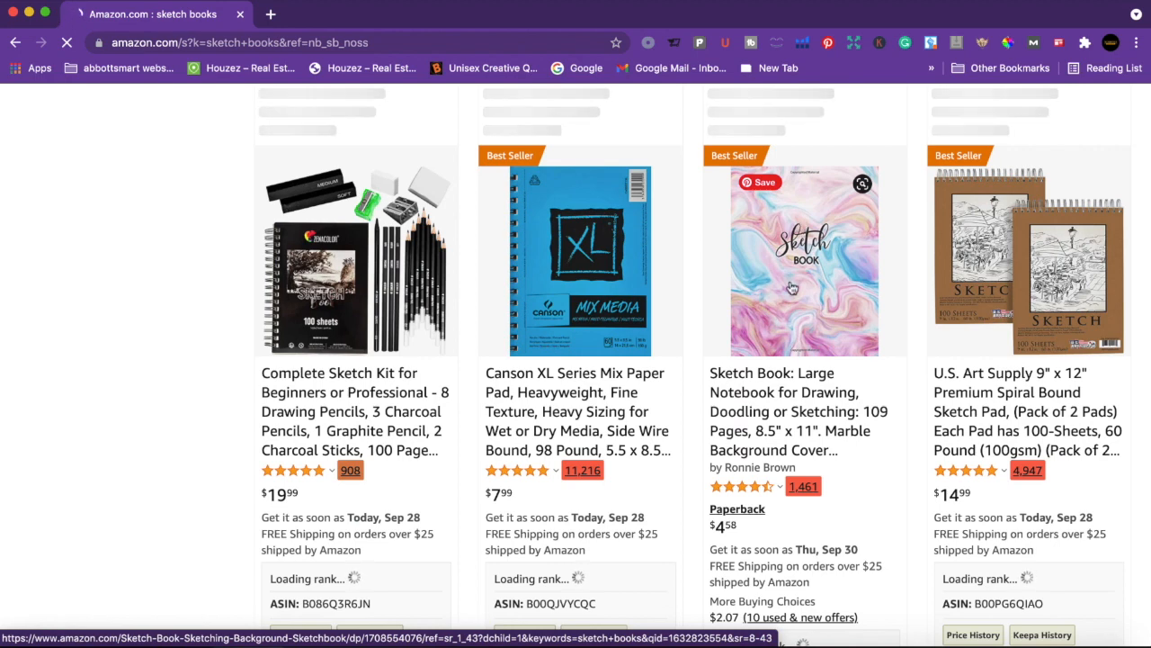
- Open the Best Seller sketch book with the marble background cover and check its product details and Best Sellers Rank
{"action": "left_click", "coordinate": [793, 405]}
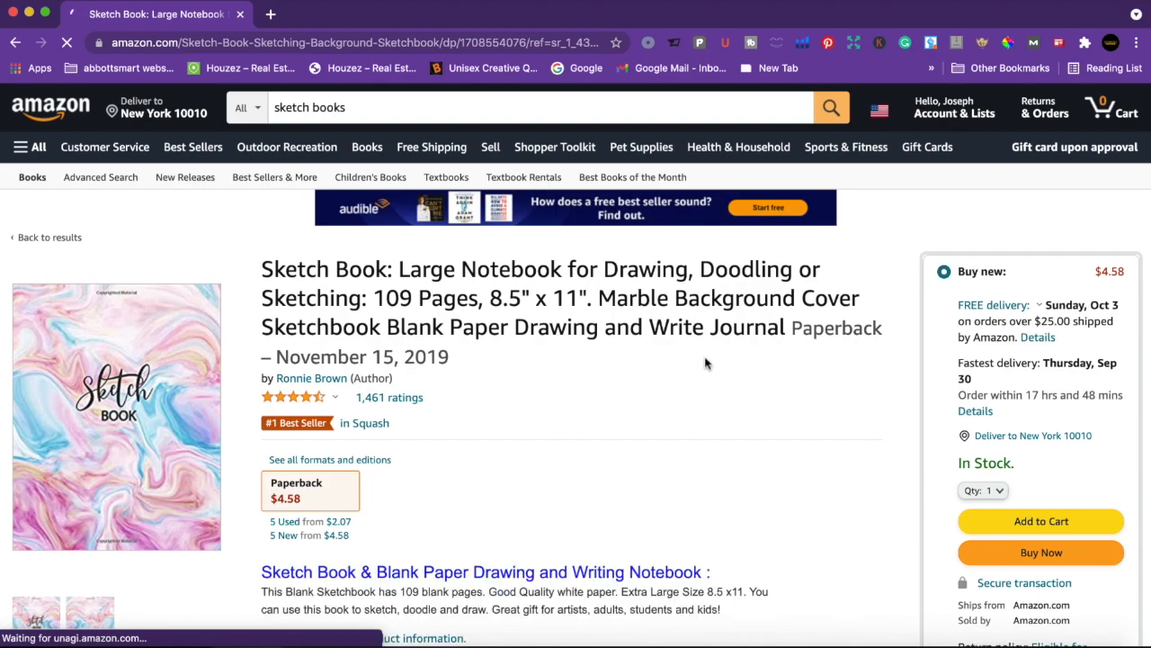
{"action": "scroll", "coordinate": [706, 363], "scroll_direction": "down", "scroll_amount": 2}
{"action": "scroll", "coordinate": [706, 364], "scroll_direction": "down", "scroll_amount": 15}
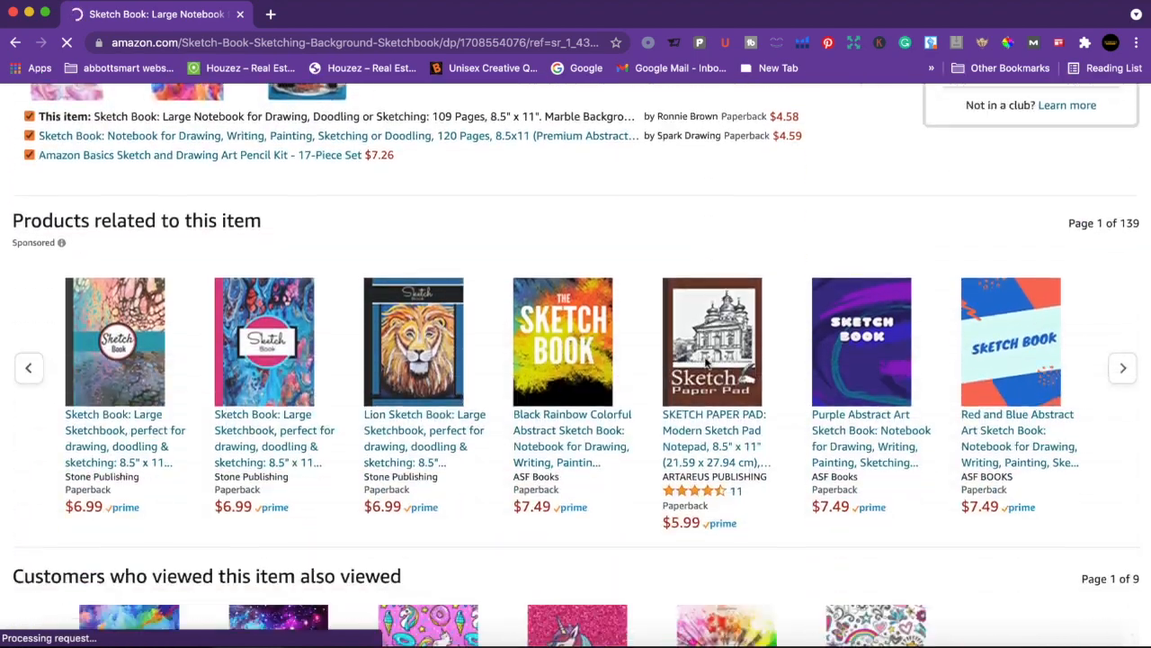
{"action": "scroll", "coordinate": [707, 364], "scroll_direction": "down", "scroll_amount": 3}
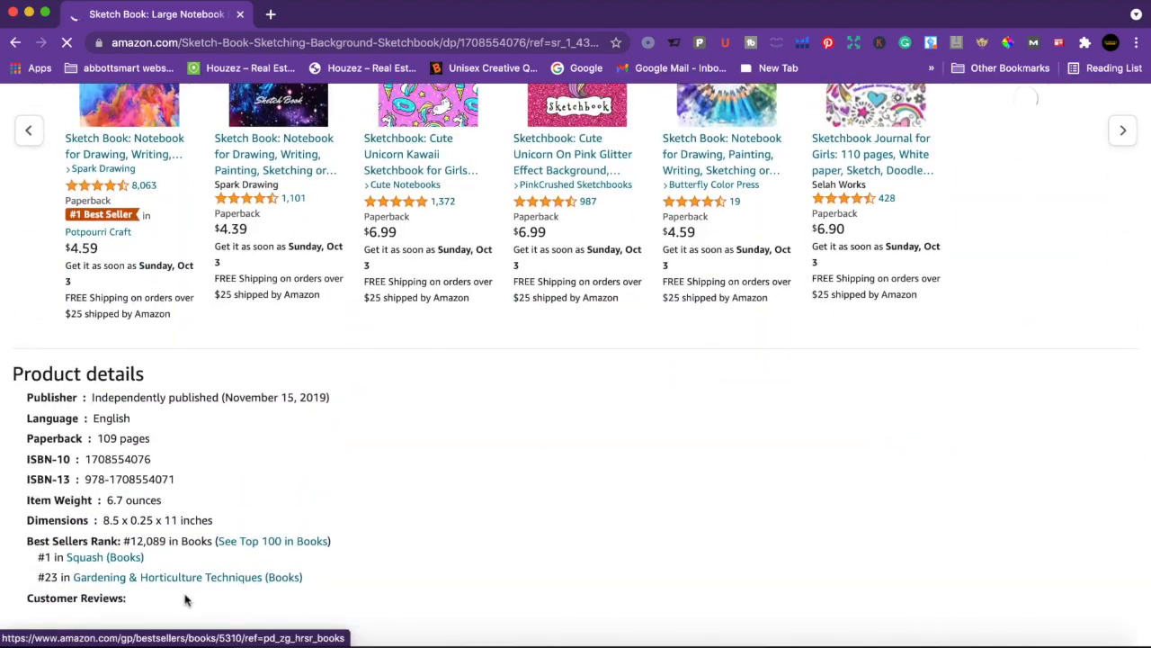
{"action": "left_click", "coordinate": [115, 556]}
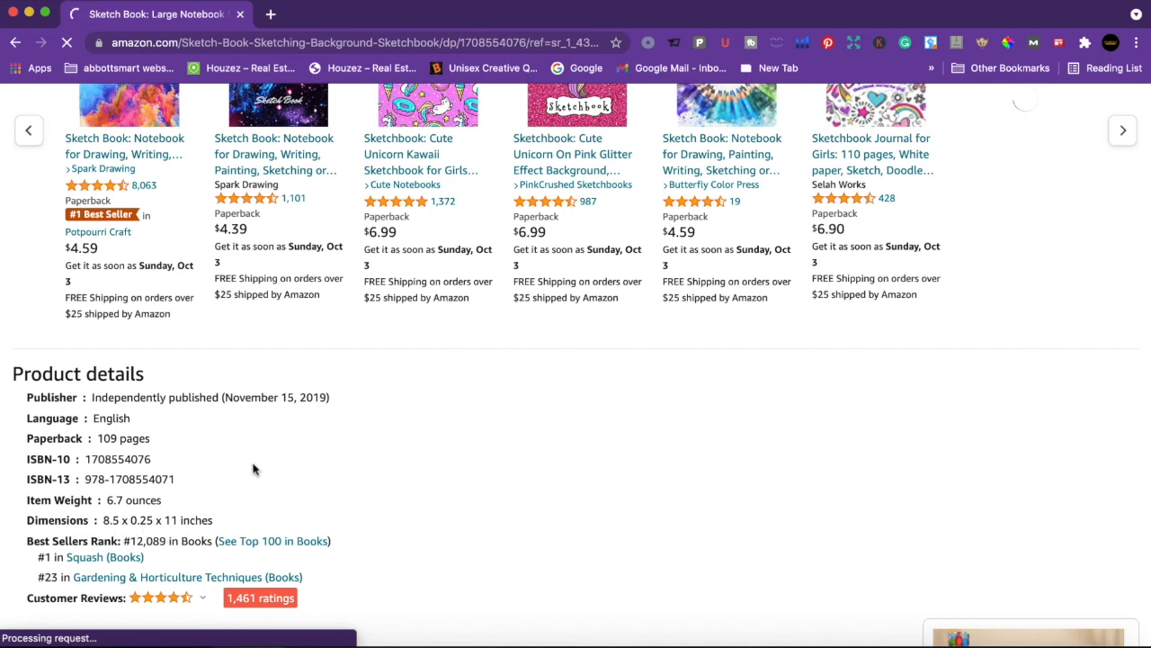
- Return to the marble sketch book's cover and open its Look inside sample
{"action": "scroll", "coordinate": [282, 433], "scroll_direction": "up", "scroll_amount": 15}
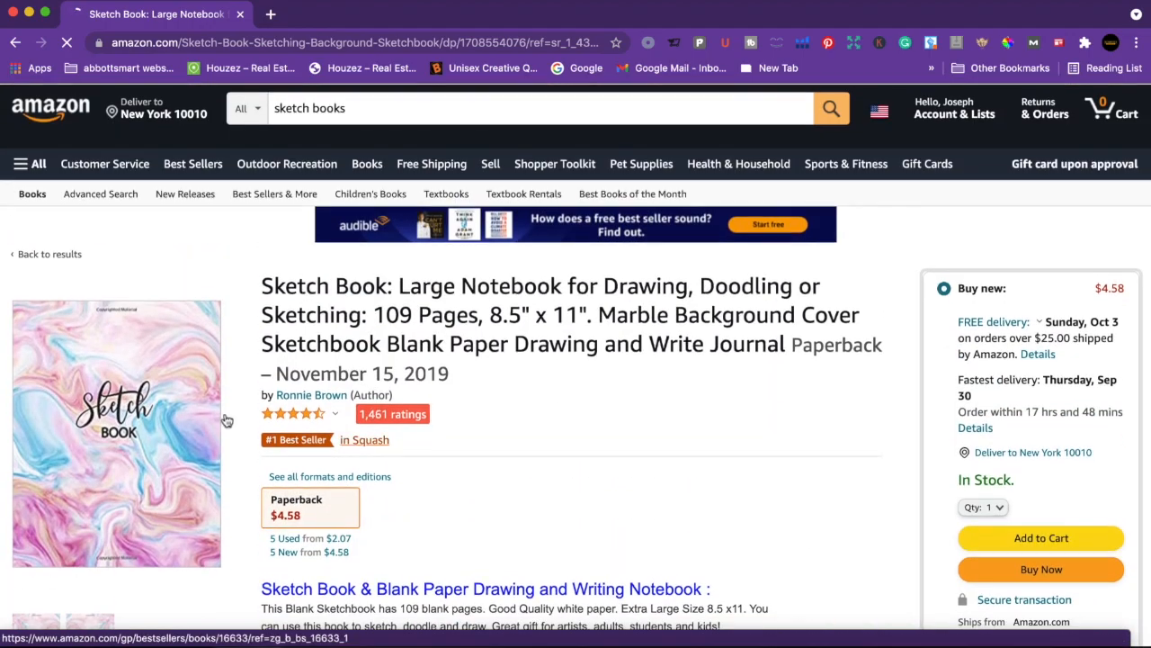
{"action": "mouse_move", "coordinate": [142, 308]}
{"action": "scroll", "coordinate": [167, 288], "scroll_direction": "down", "scroll_amount": 1}
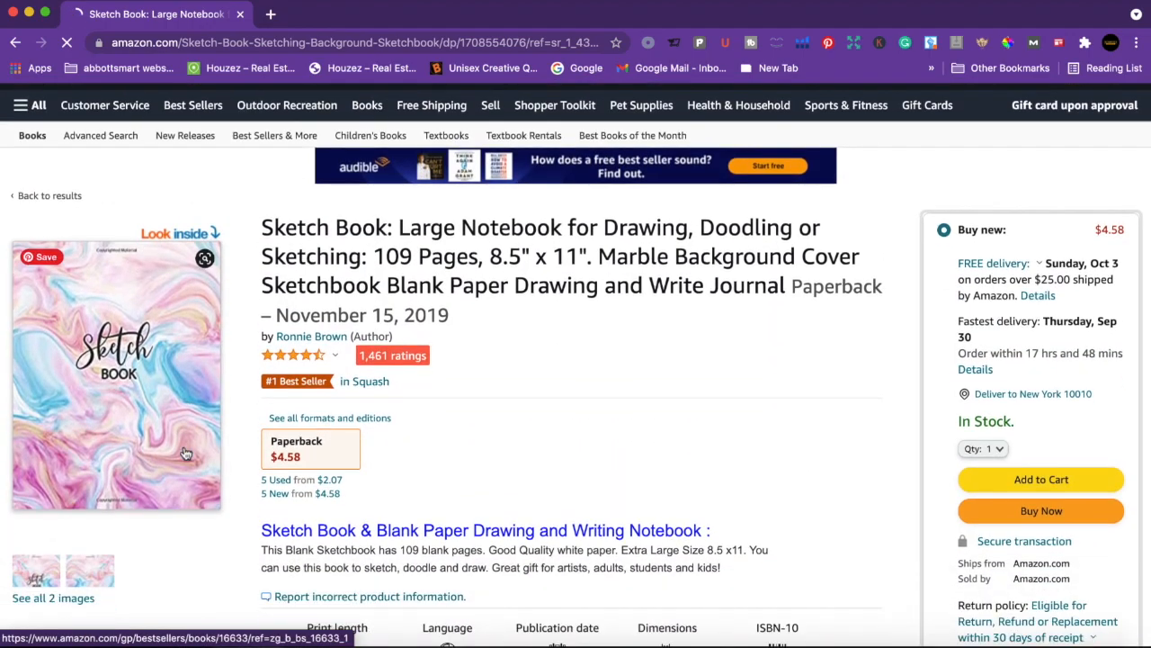
{"action": "left_click", "coordinate": [178, 236]}
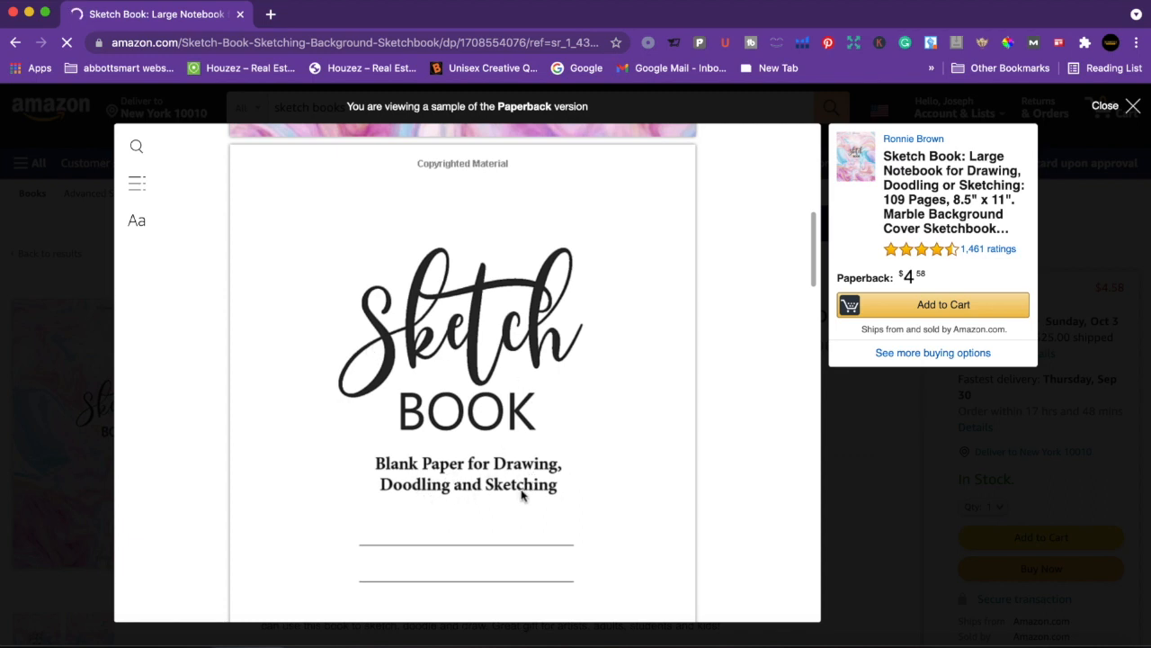
- Examine the paperback sample's title page, blank ruled-top interior pages and back cover to see how the sketch book is laid out
{"action": "scroll", "coordinate": [522, 494], "scroll_direction": "down", "scroll_amount": 2}
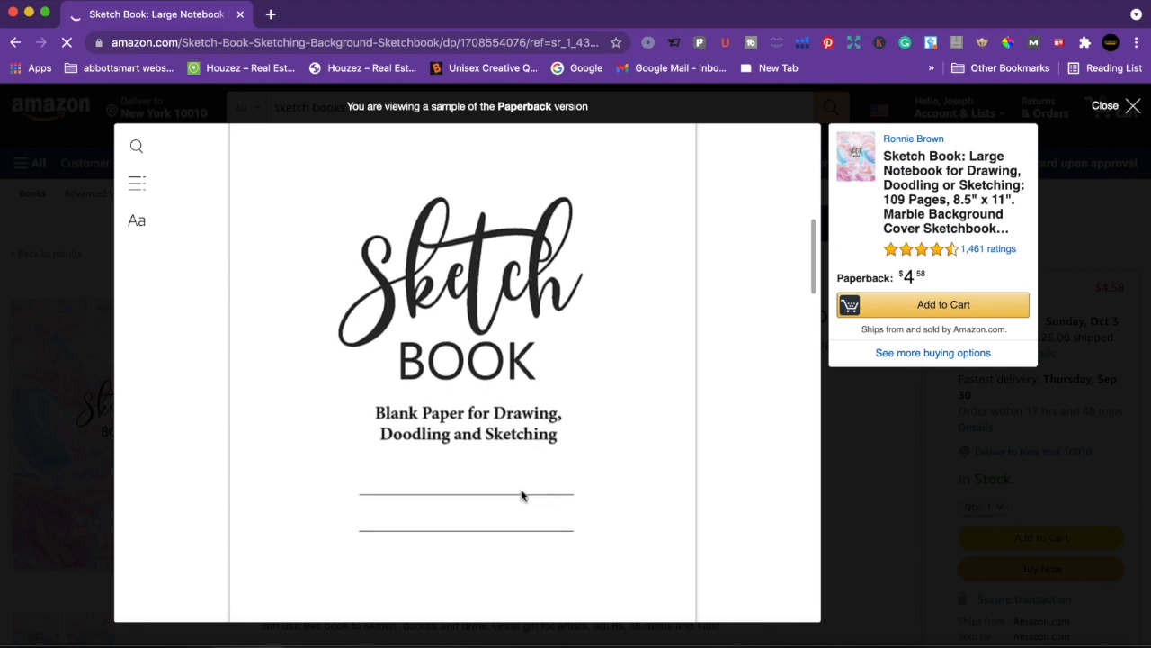
{"action": "scroll", "coordinate": [522, 494], "scroll_direction": "down", "scroll_amount": 2}
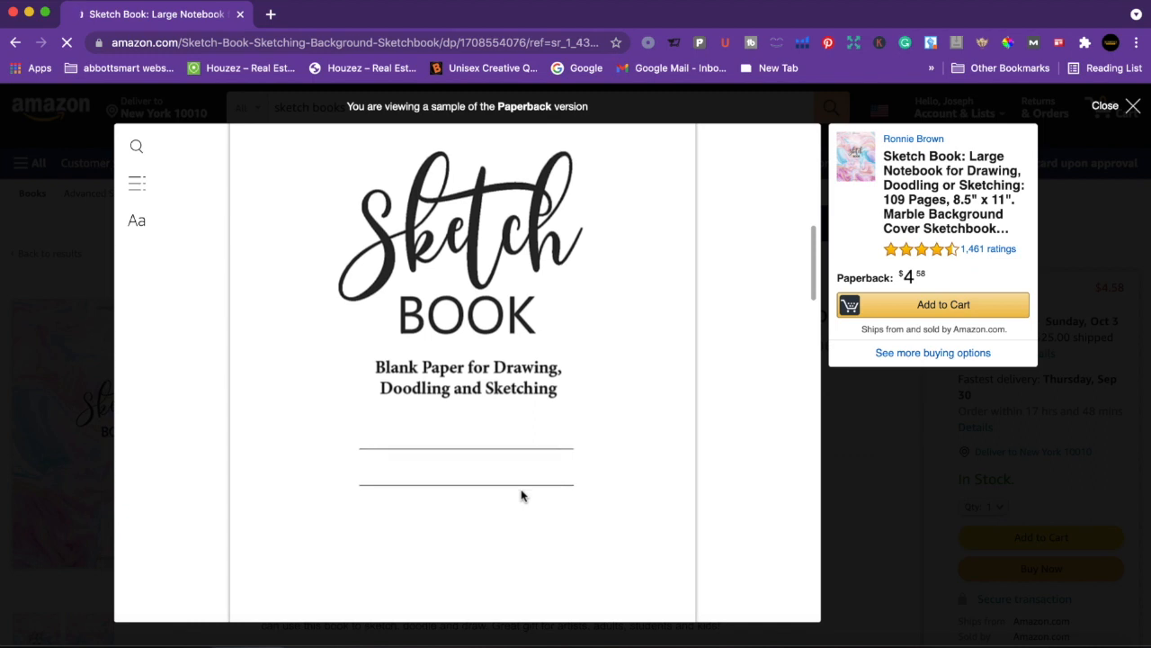
{"action": "scroll", "coordinate": [521, 494], "scroll_direction": "down", "scroll_amount": 10}
{"action": "scroll", "coordinate": [522, 494], "scroll_direction": "down", "scroll_amount": 5}
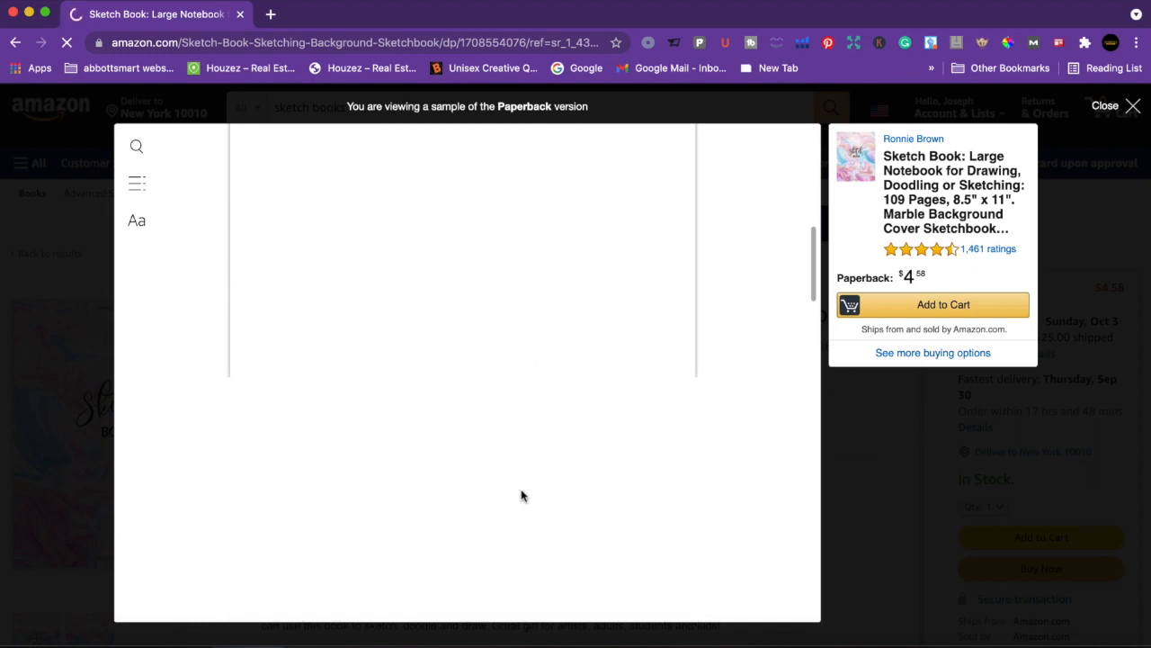
{"action": "scroll", "coordinate": [521, 494], "scroll_direction": "down", "scroll_amount": 8}
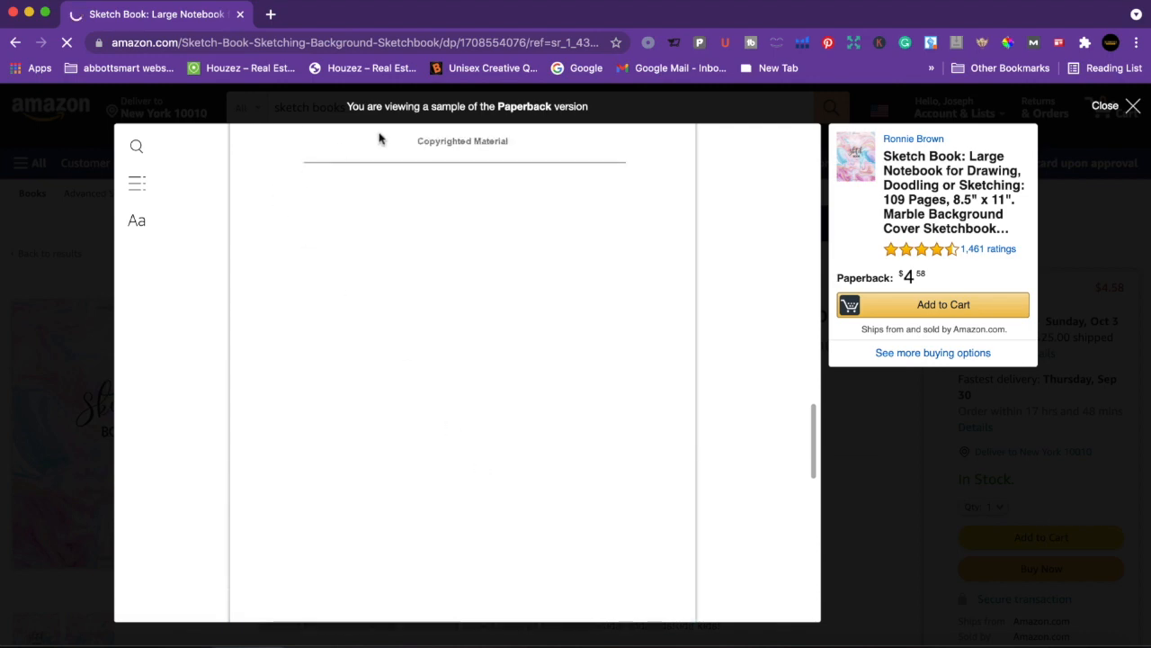
{"action": "scroll", "coordinate": [473, 529], "scroll_direction": "down", "scroll_amount": 5}
{"action": "scroll", "coordinate": [473, 529], "scroll_direction": "up", "scroll_amount": 5}
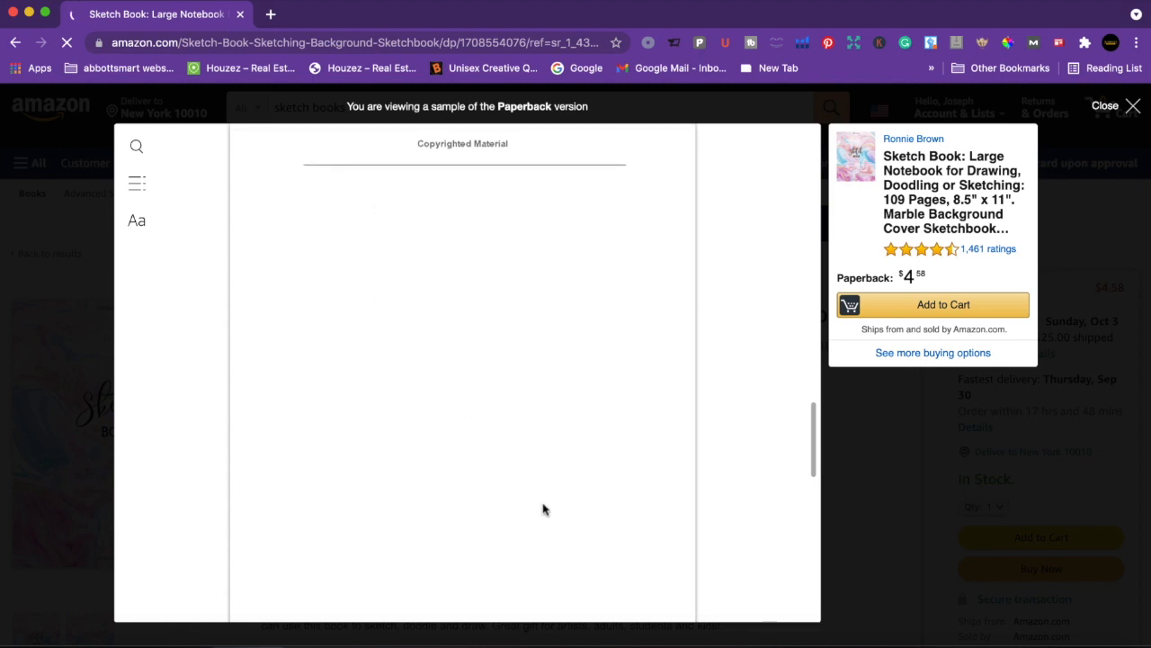
{"action": "scroll", "coordinate": [543, 509], "scroll_direction": "down", "scroll_amount": 2}
{"action": "scroll", "coordinate": [542, 509], "scroll_direction": "up", "scroll_amount": 4}
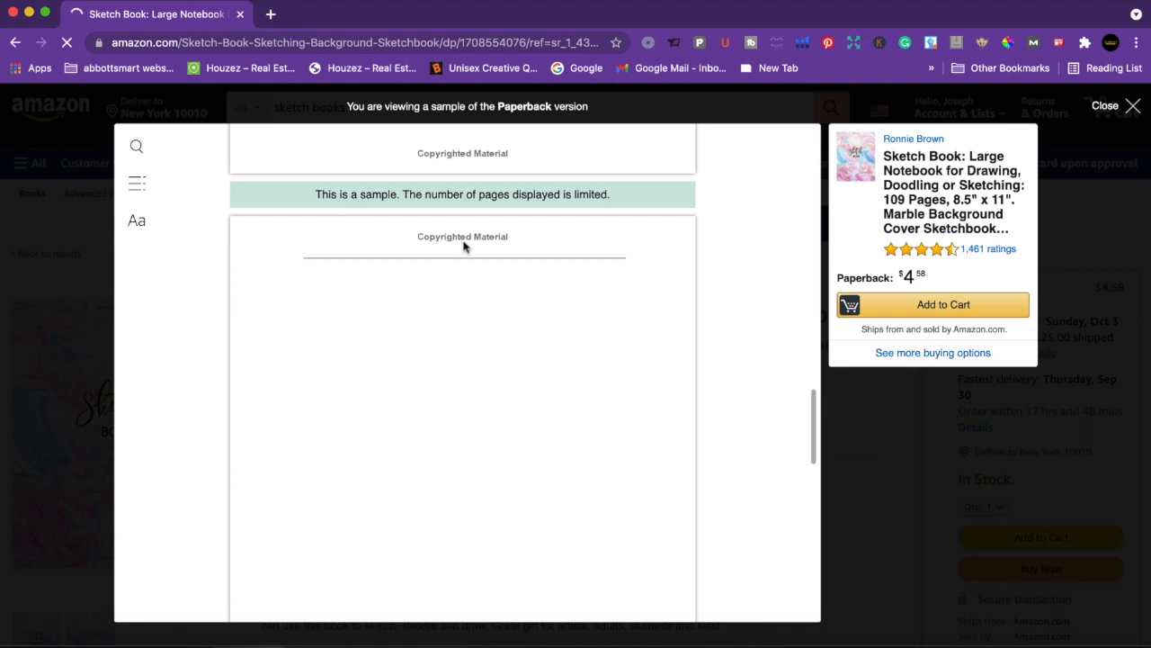
{"action": "scroll", "coordinate": [440, 555], "scroll_direction": "down", "scroll_amount": 3}
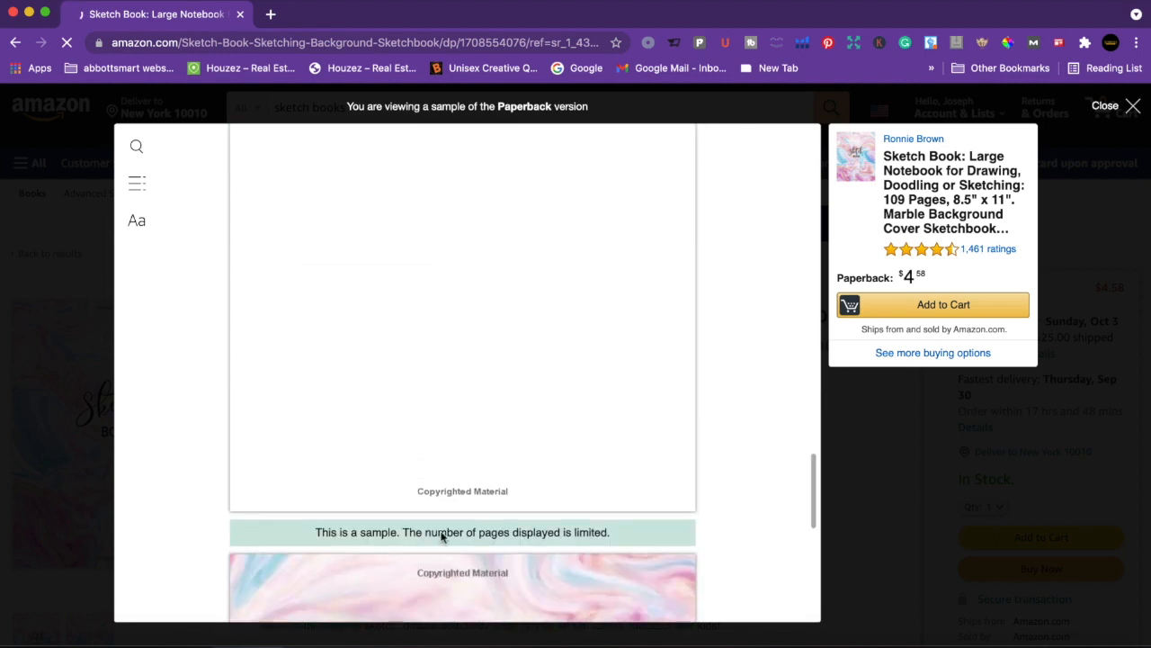
{"action": "scroll", "coordinate": [479, 352], "scroll_direction": "up", "scroll_amount": 1}
{"action": "scroll", "coordinate": [479, 352], "scroll_direction": "up", "scroll_amount": 5}
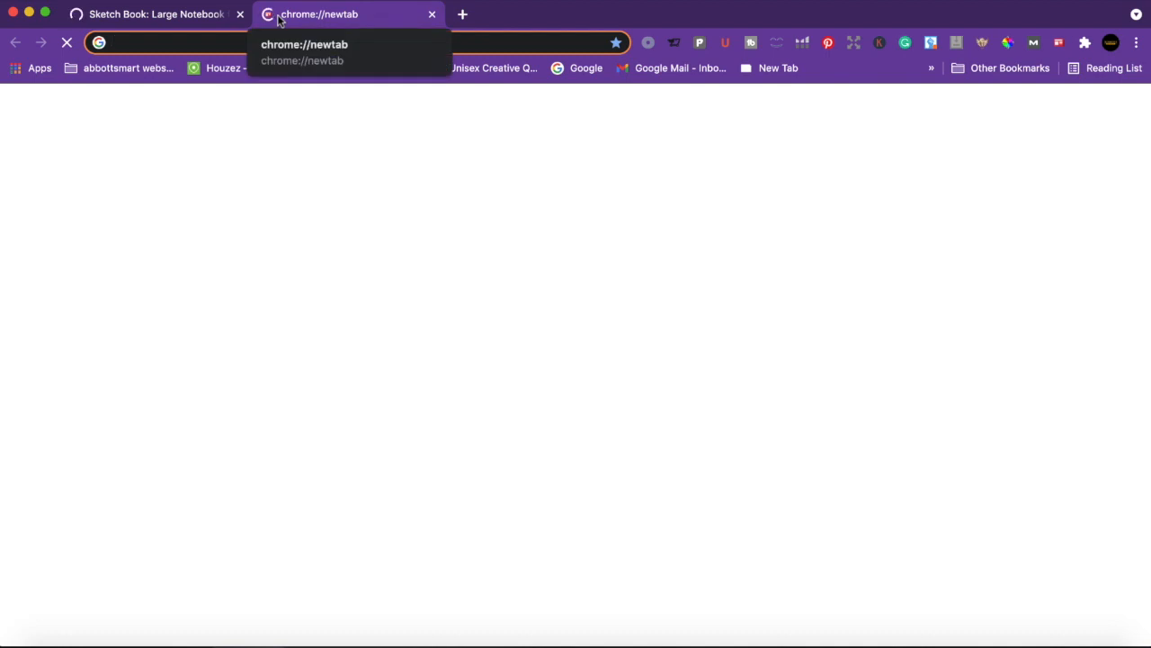
- Go to the Canva website and start a new design with a custom size
{"action": "type", "text": "c"}
{"action": "key", "text": "Return"}
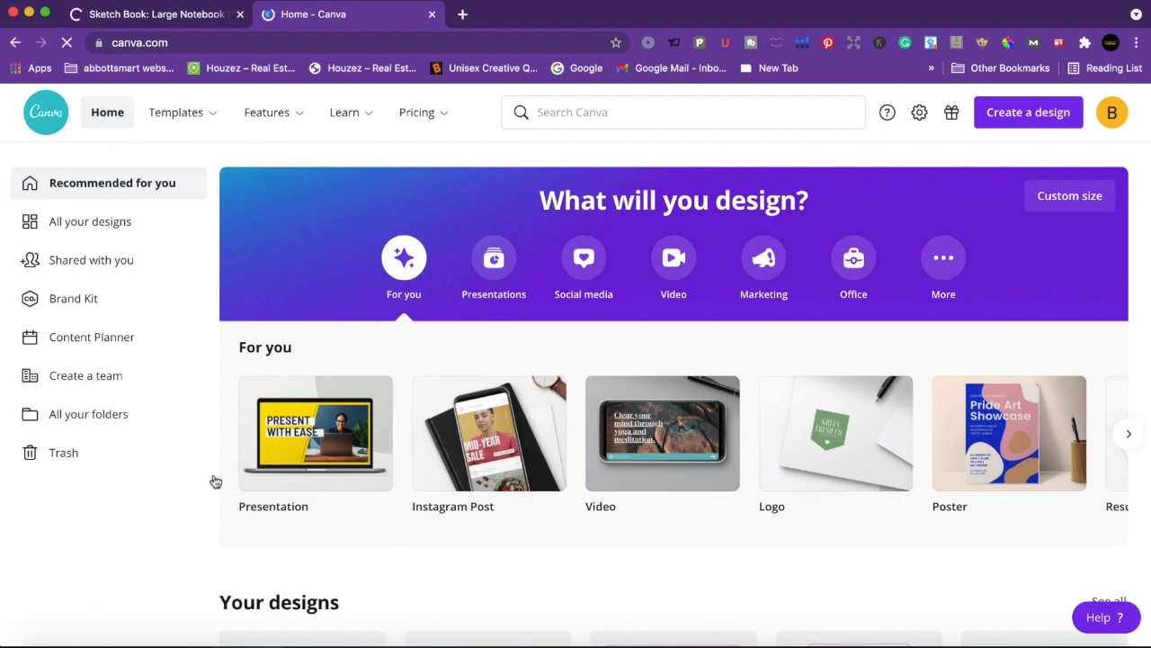
{"action": "left_click", "coordinate": [1026, 118]}
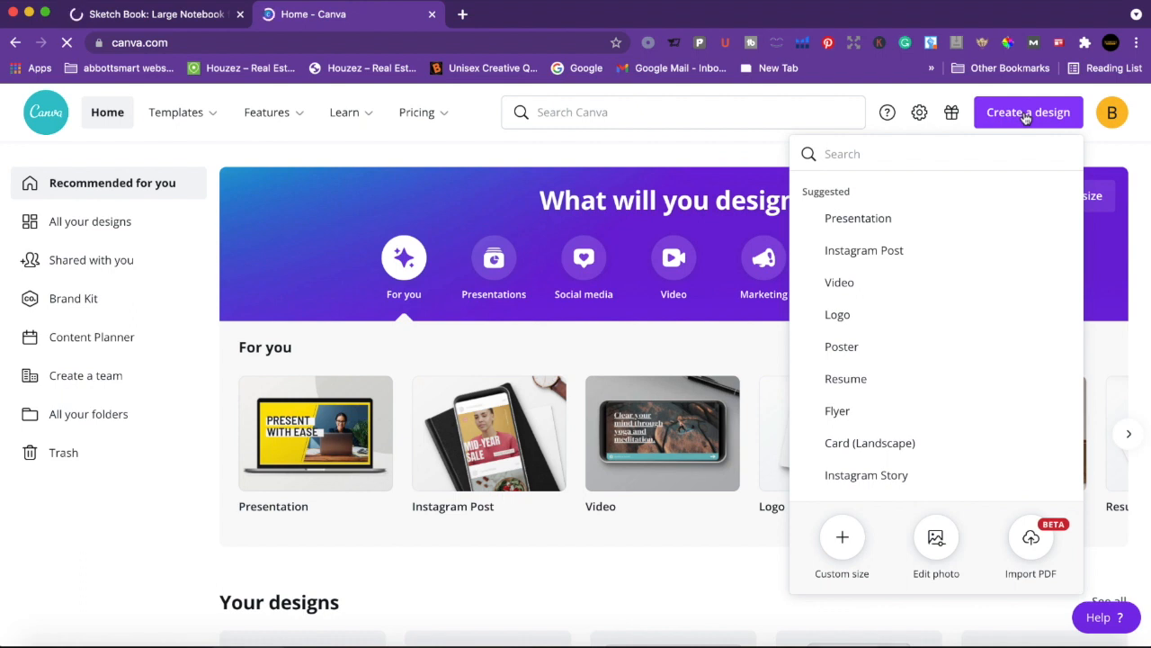
{"action": "left_click", "coordinate": [840, 537]}
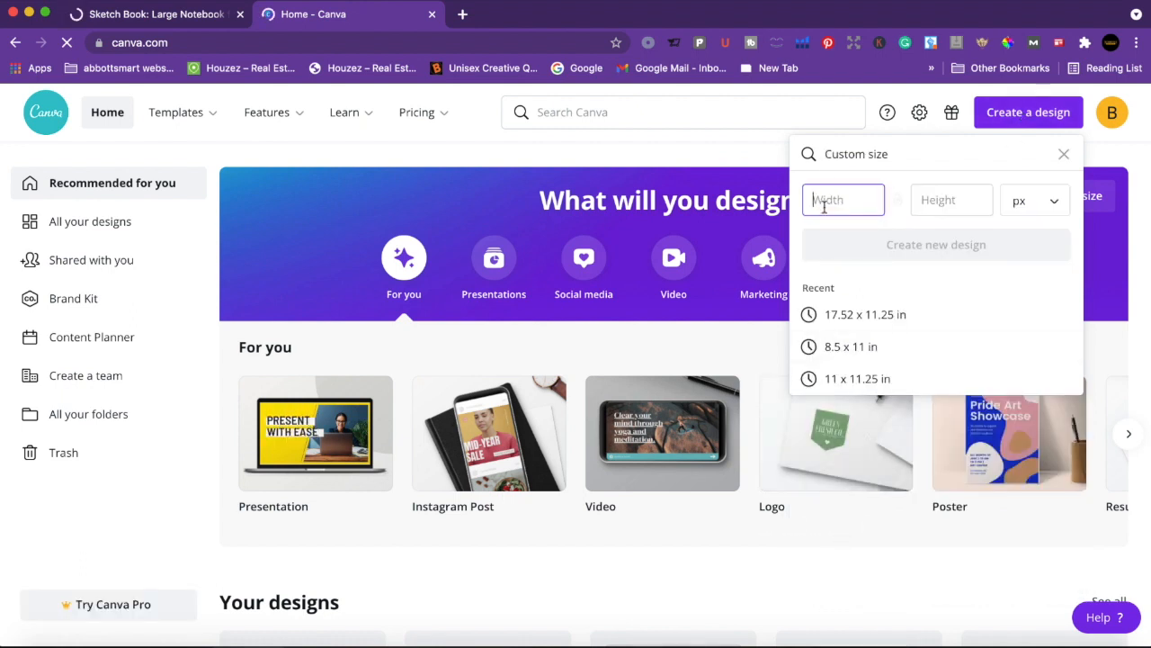
- Enter 8.5 as the custom width and switch the unit to inches
{"action": "type", "text": "8"}
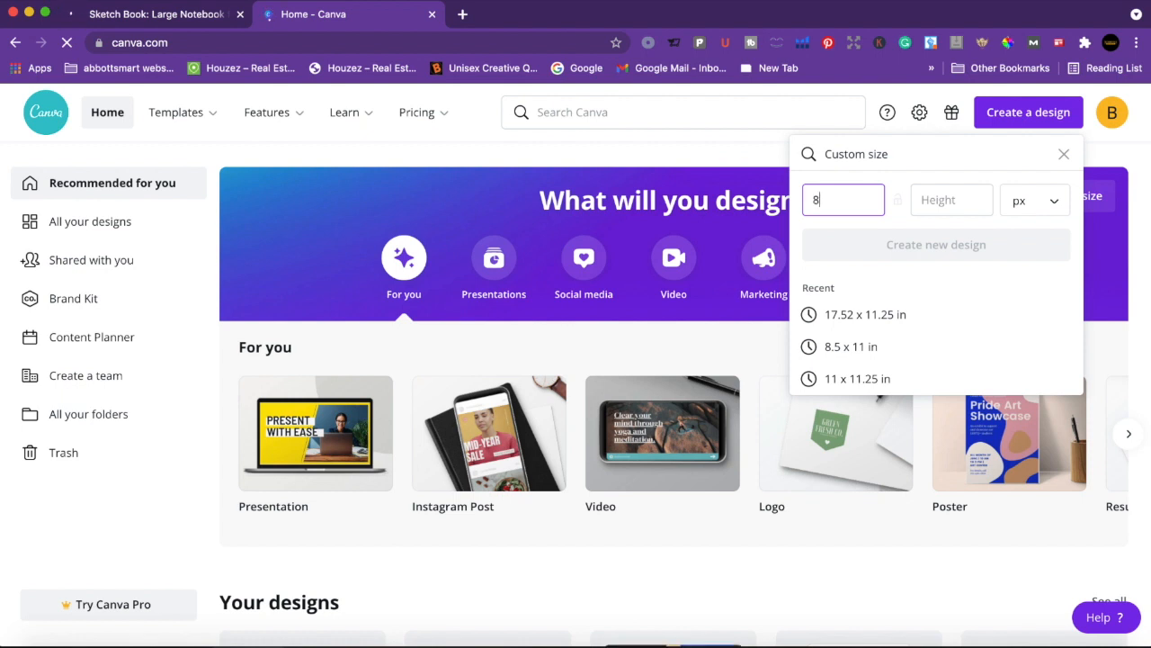
{"action": "type", "text": ".5"}
{"action": "left_click", "coordinate": [941, 199]}
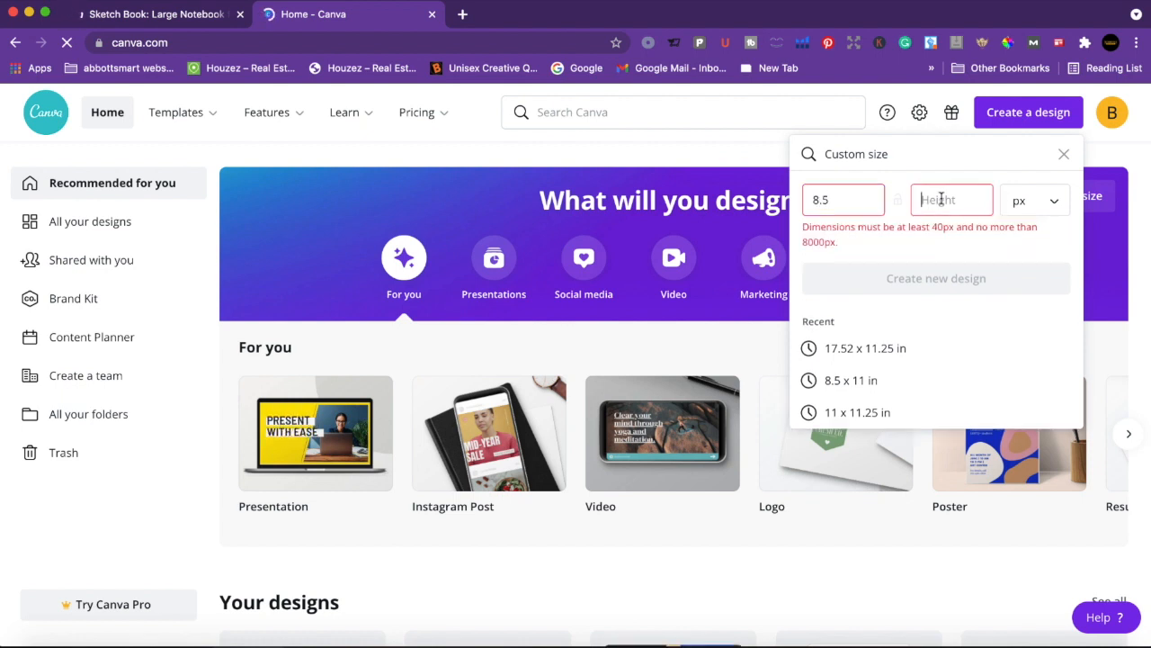
{"action": "left_click", "coordinate": [1055, 201]}
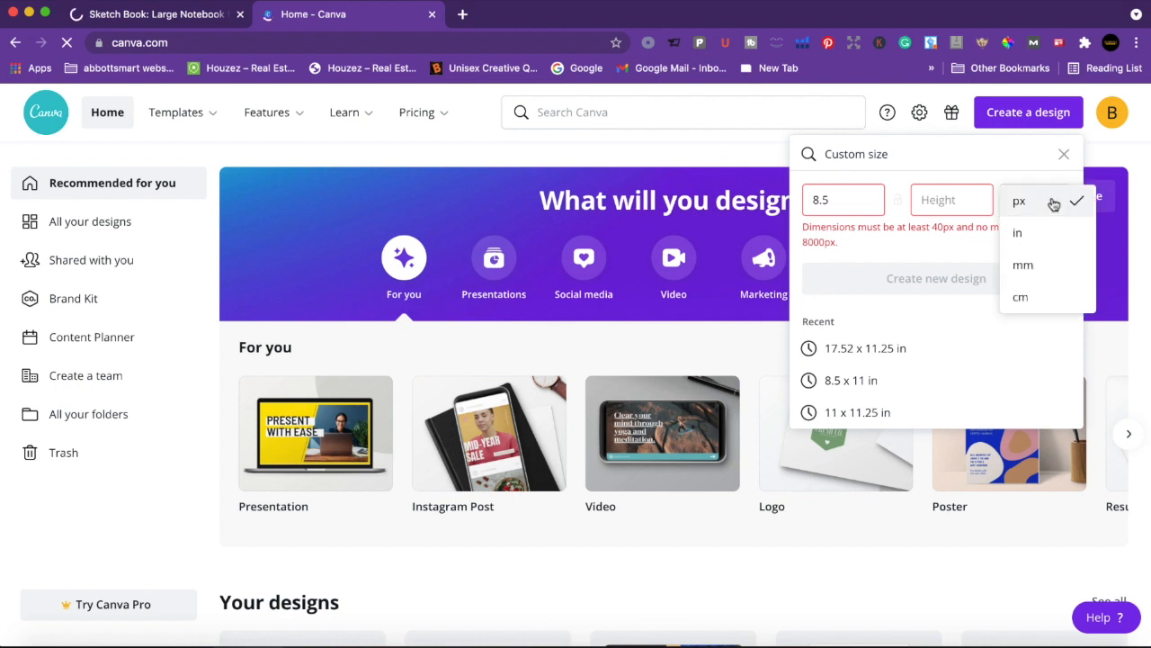
{"action": "left_click", "coordinate": [1018, 235]}
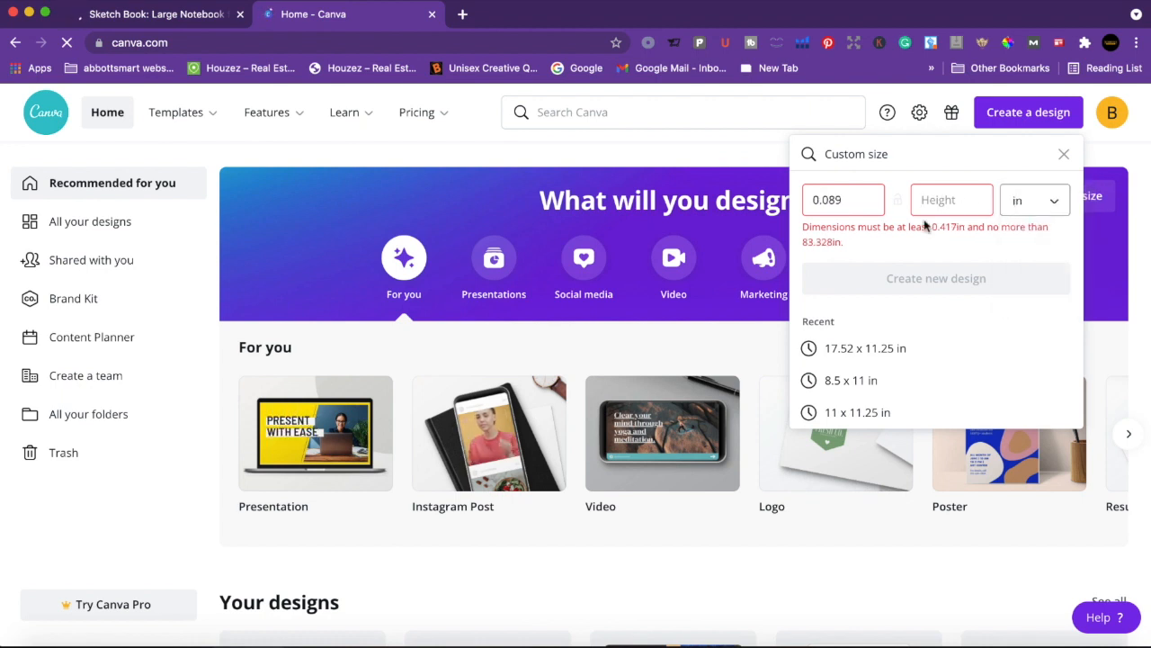
- Re-enter the width as 8.5 in, set the height to 11 in and create the new design
{"action": "left_click", "coordinate": [855, 198]}
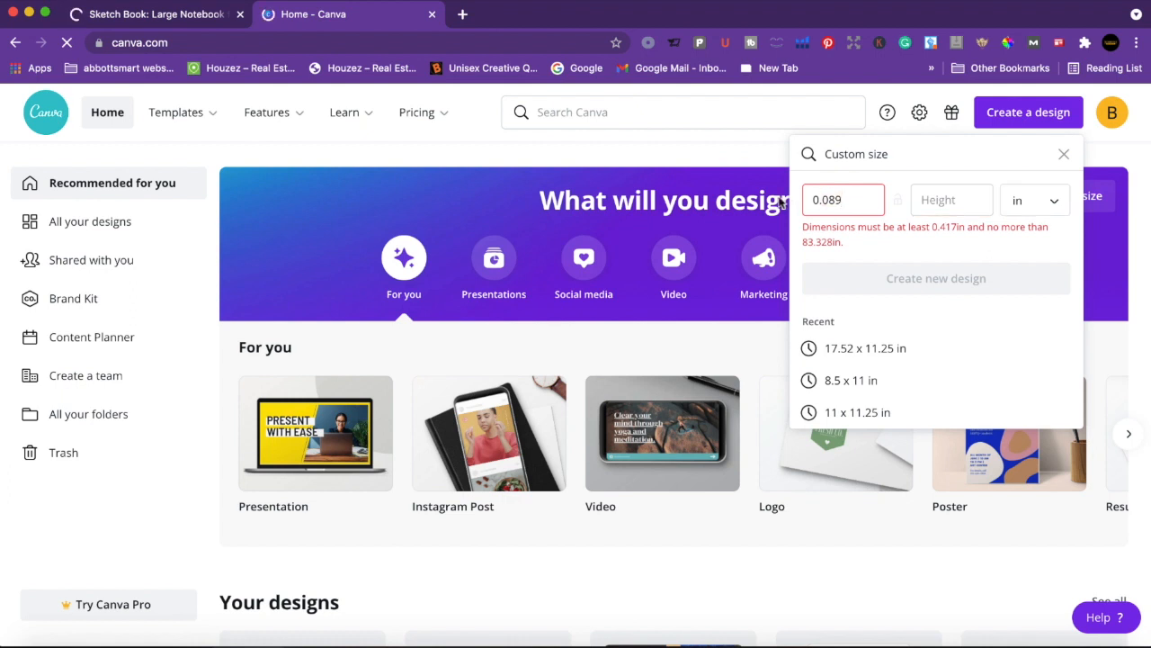
{"action": "left_click_drag", "start_coordinate": [848, 200], "coordinate": [803, 200]}
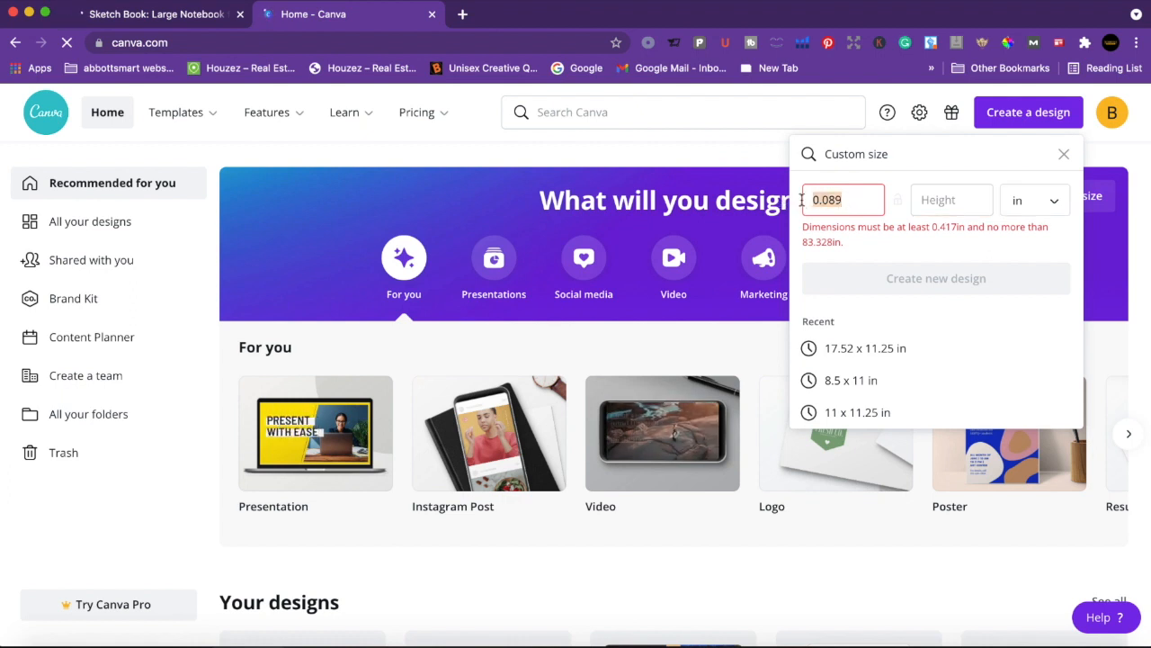
{"action": "type", "text": "8"}
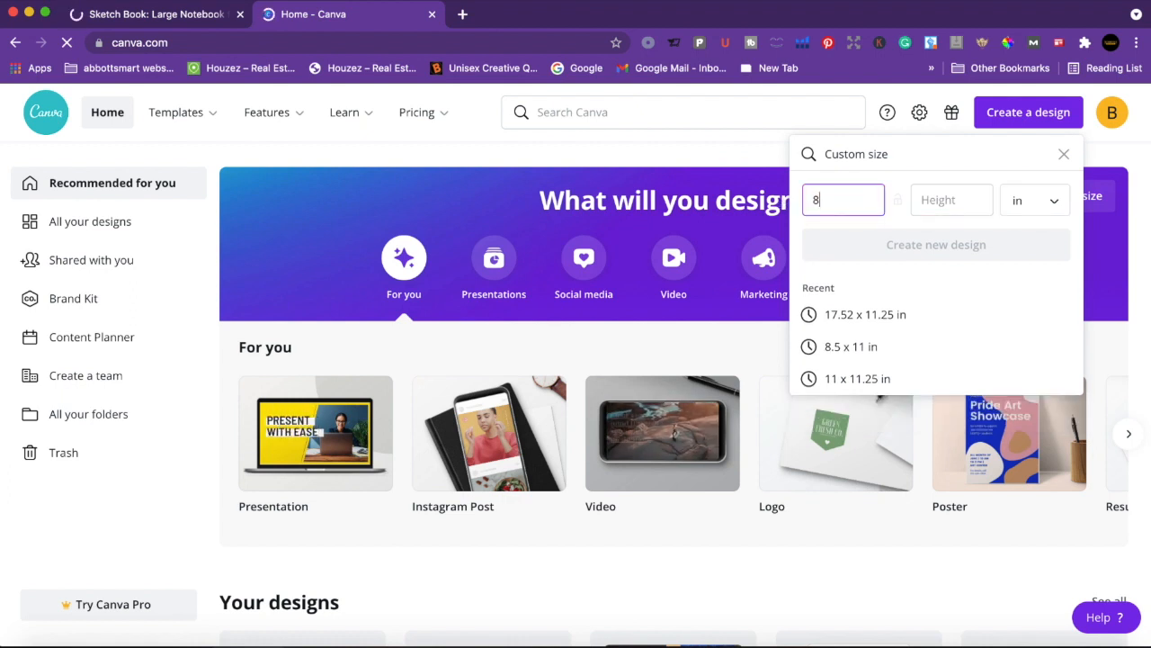
{"action": "type", "text": ".5"}
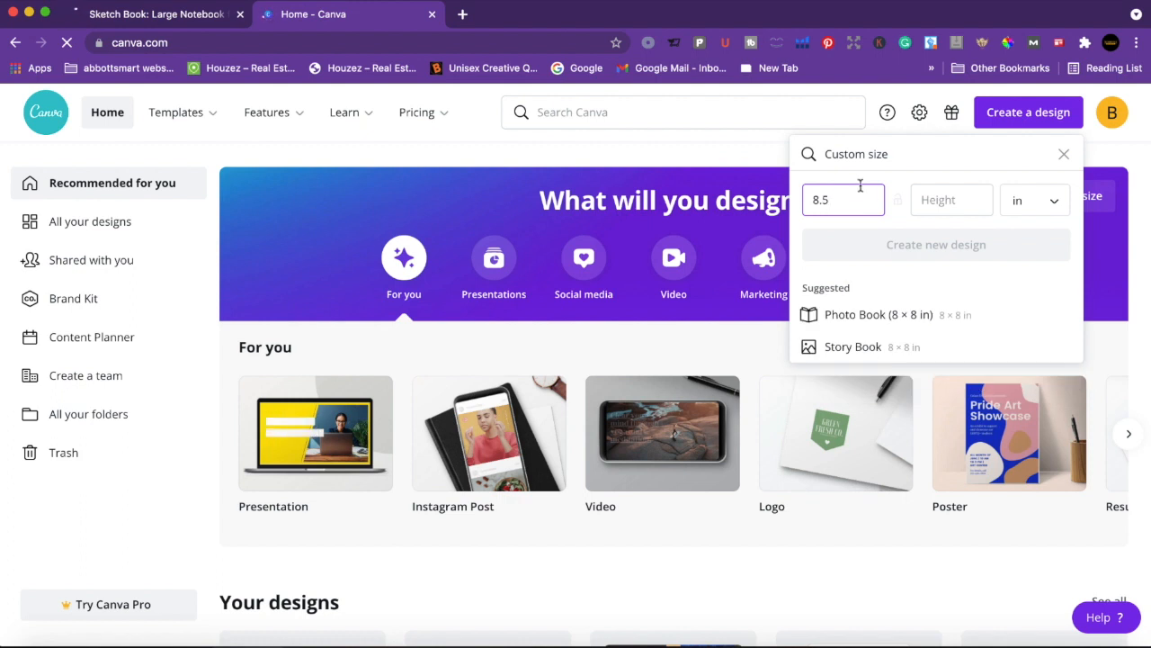
{"action": "left_click", "coordinate": [931, 200]}
{"action": "type", "text": "11"}
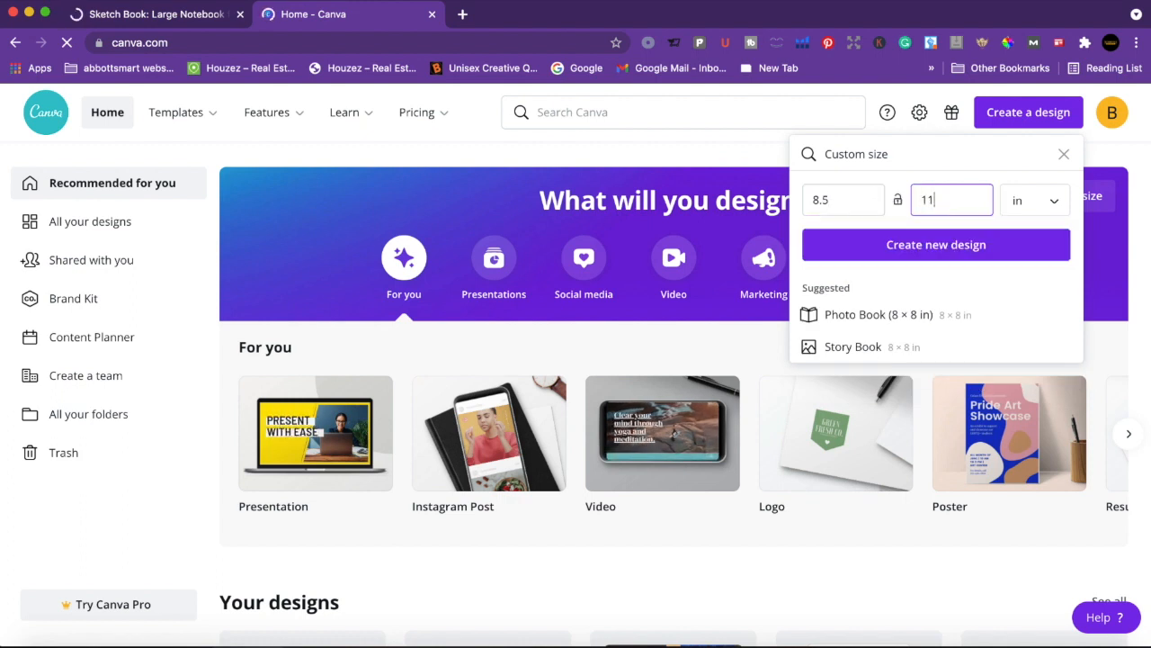
{"action": "left_click", "coordinate": [941, 245]}
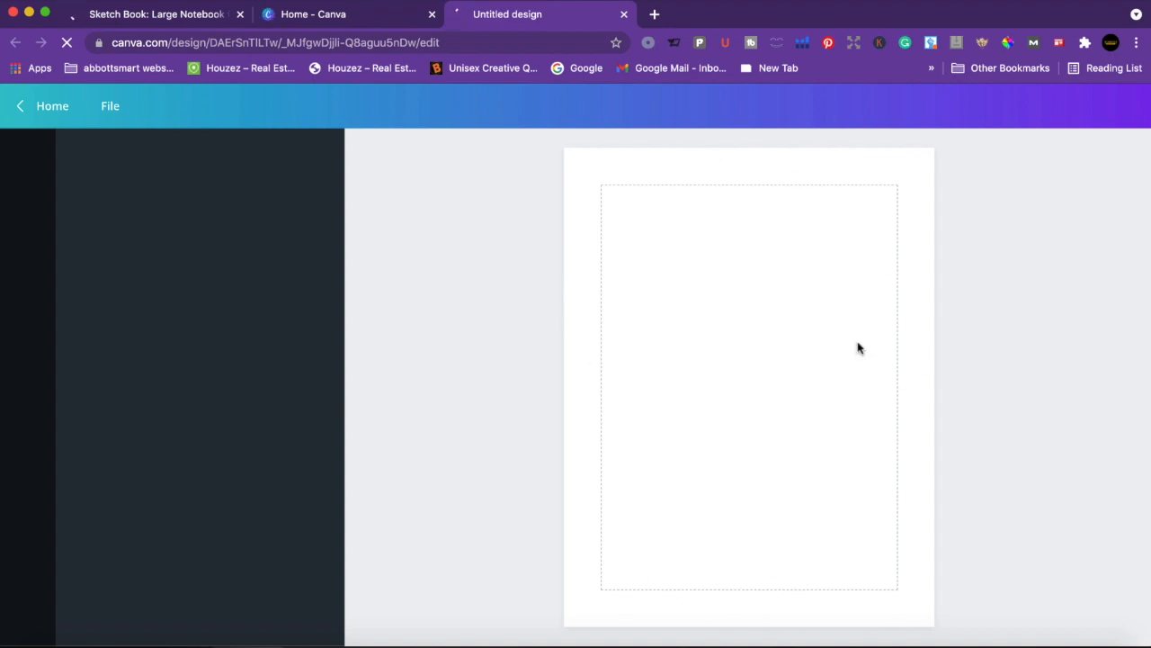
- Check that the margins are set to show on the blank page
{"action": "left_click", "coordinate": [110, 109]}
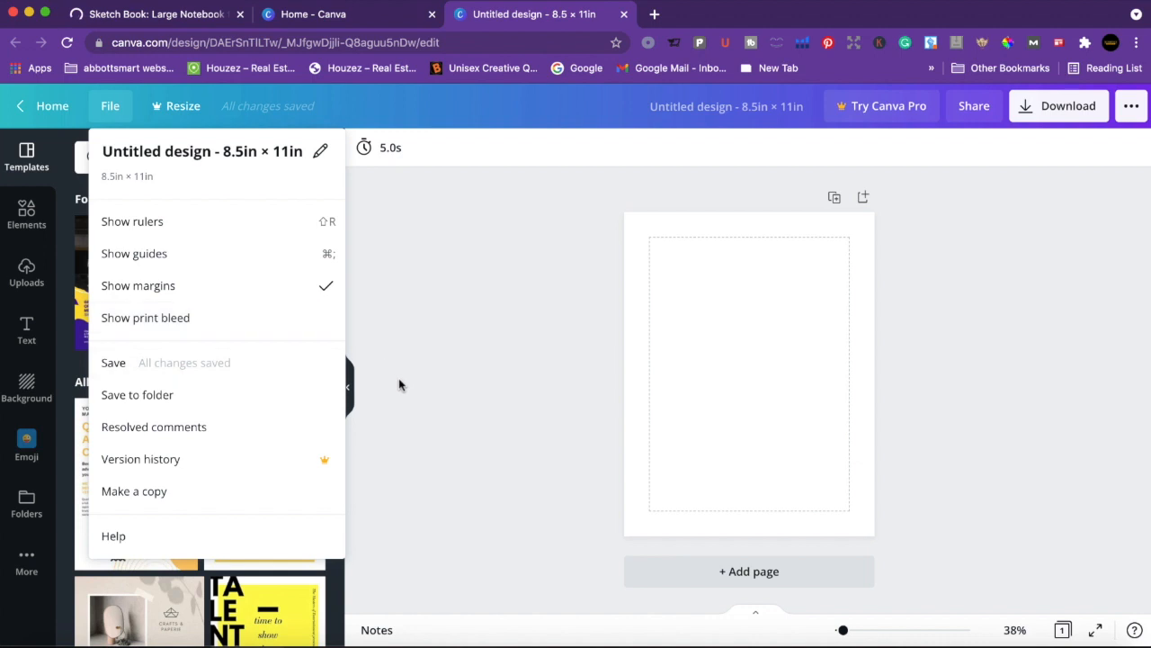
{"action": "left_click", "coordinate": [747, 414]}
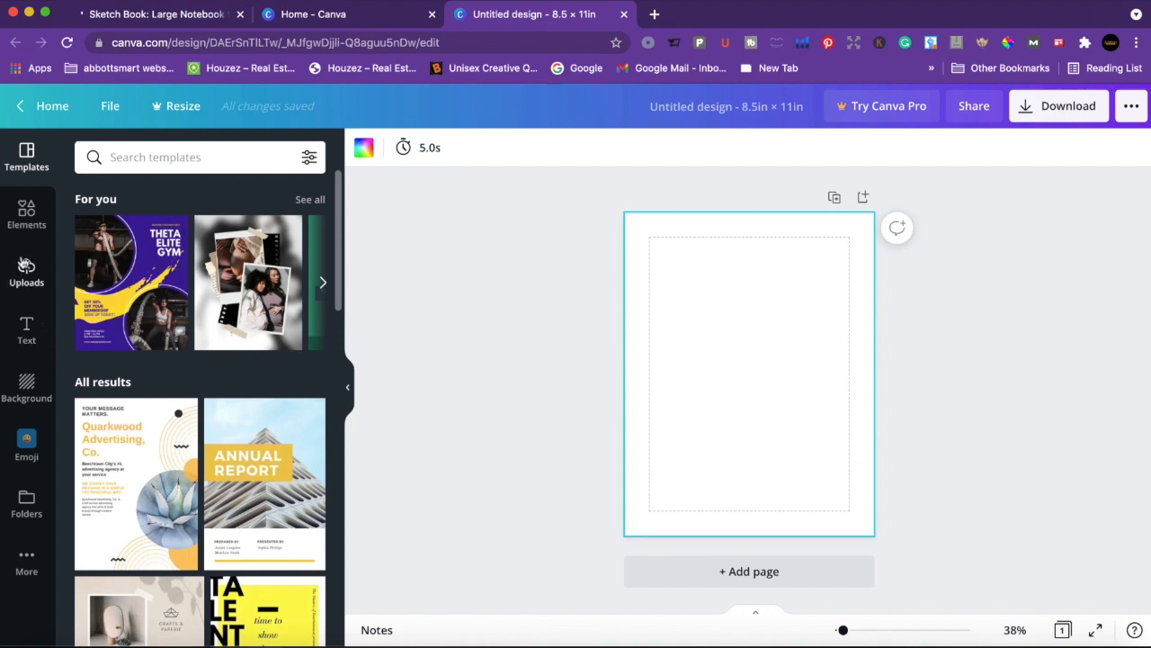
- Add the free Corner Frame from Lines & Shapes and shrink it into the upper-left corner of the page margins
{"action": "left_click", "coordinate": [22, 214]}
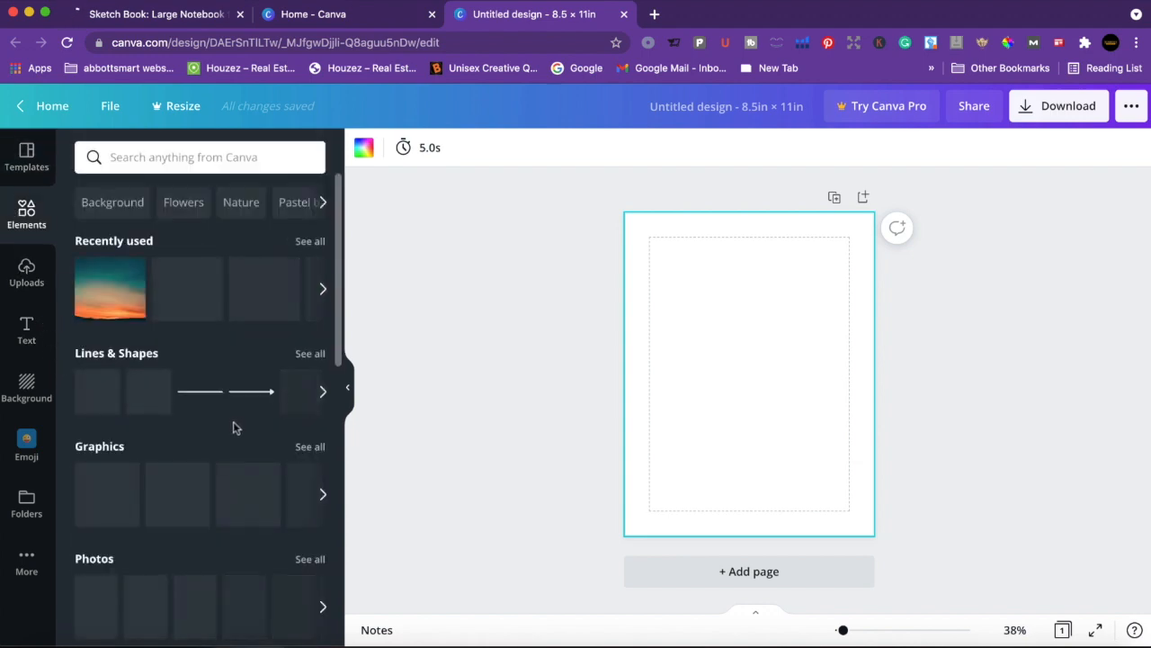
{"action": "left_click", "coordinate": [311, 356]}
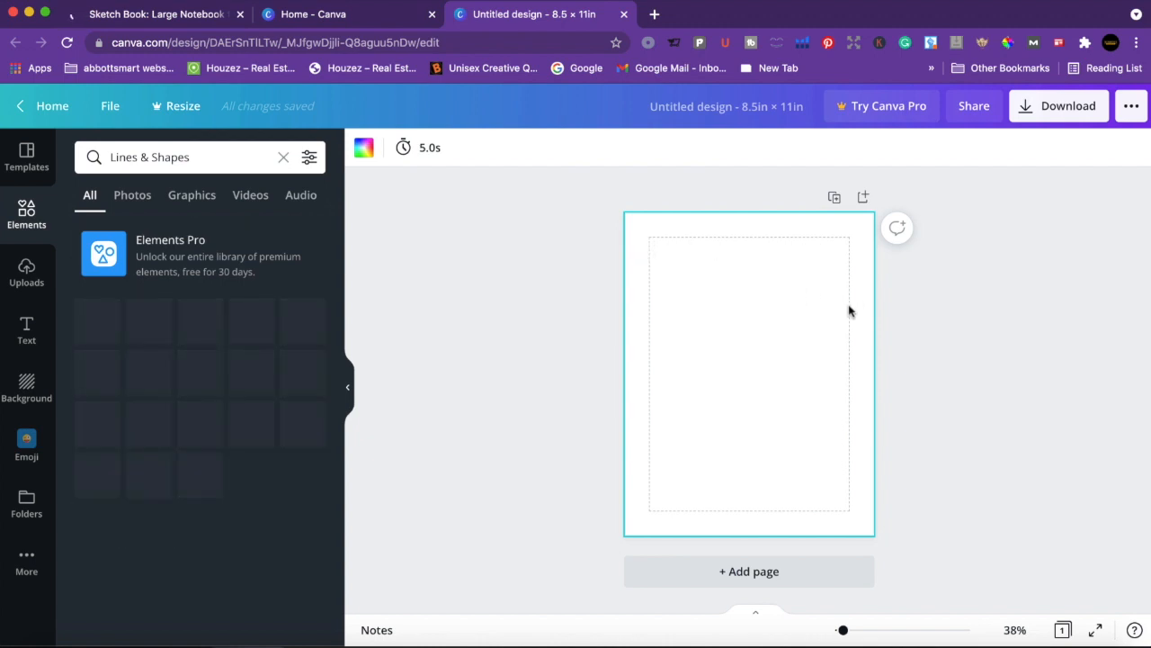
{"action": "scroll", "coordinate": [309, 481], "scroll_direction": "down", "scroll_amount": 2}
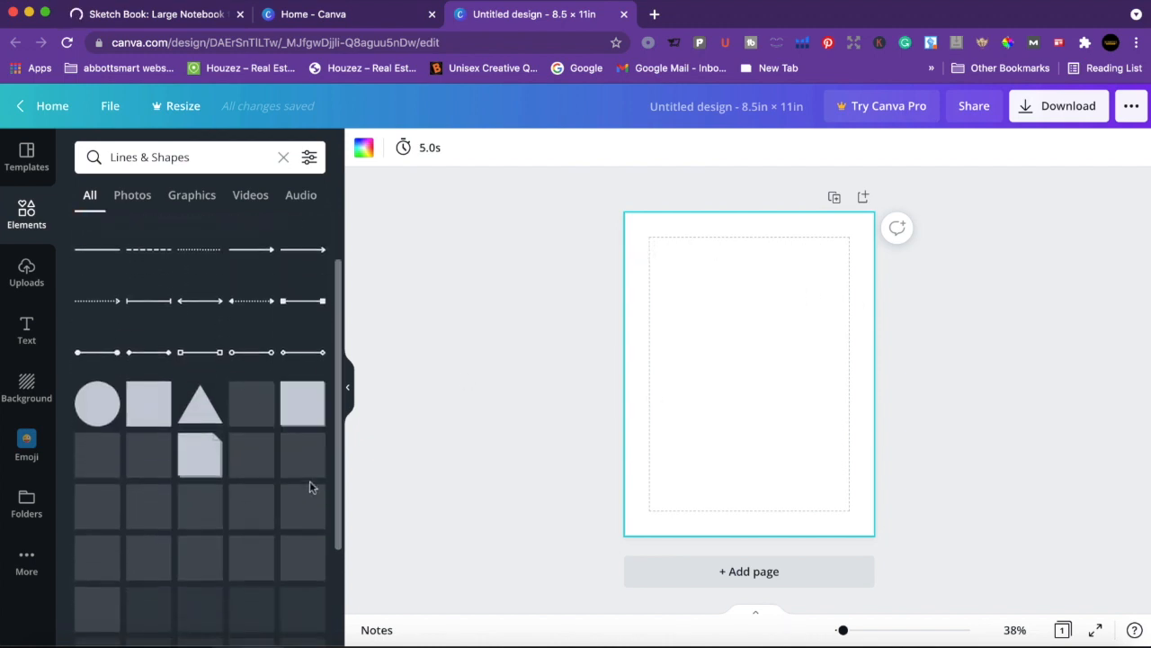
{"action": "scroll", "coordinate": [309, 487], "scroll_direction": "down", "scroll_amount": 3}
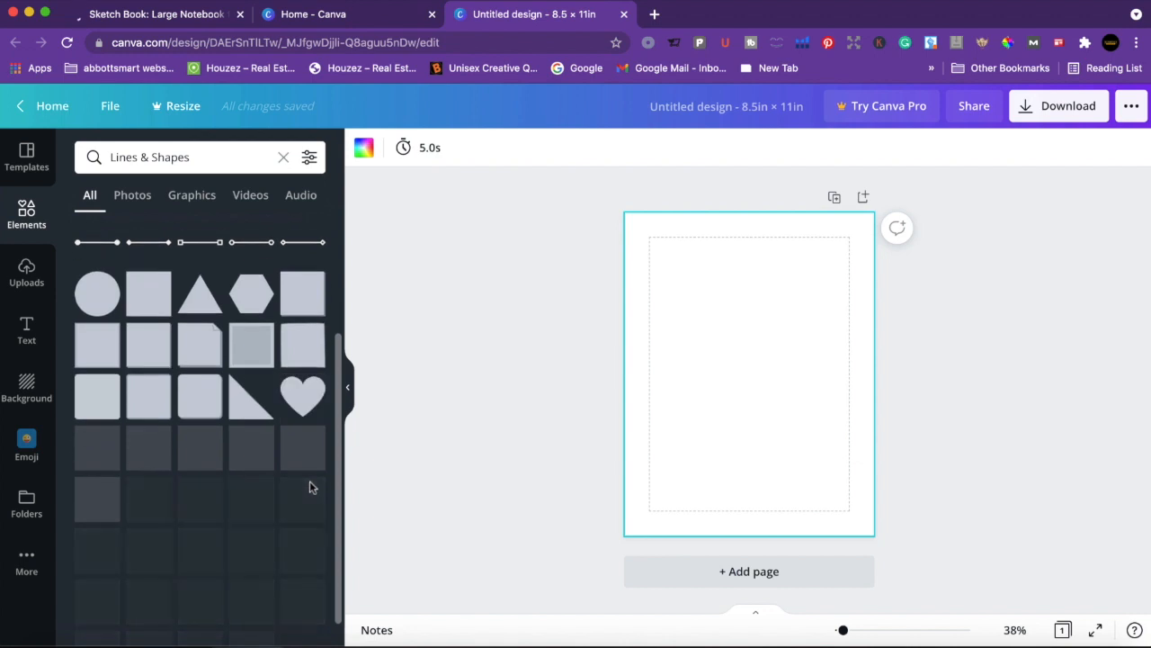
{"action": "scroll", "coordinate": [309, 487], "scroll_direction": "down", "scroll_amount": 3}
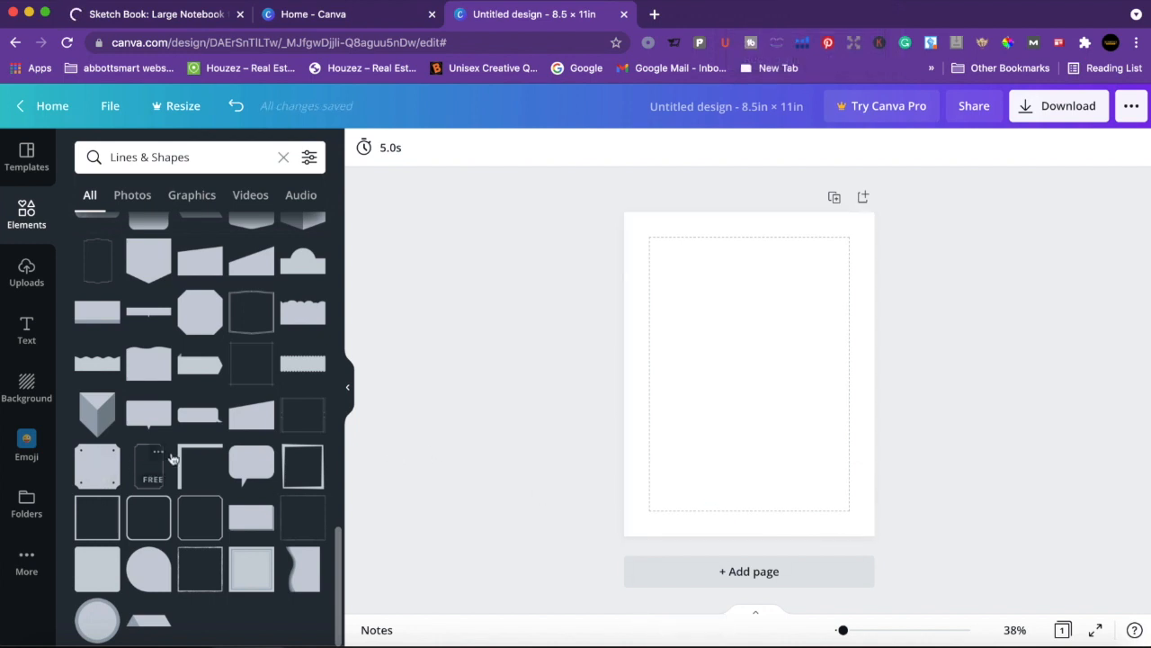
{"action": "left_click", "coordinate": [209, 457]}
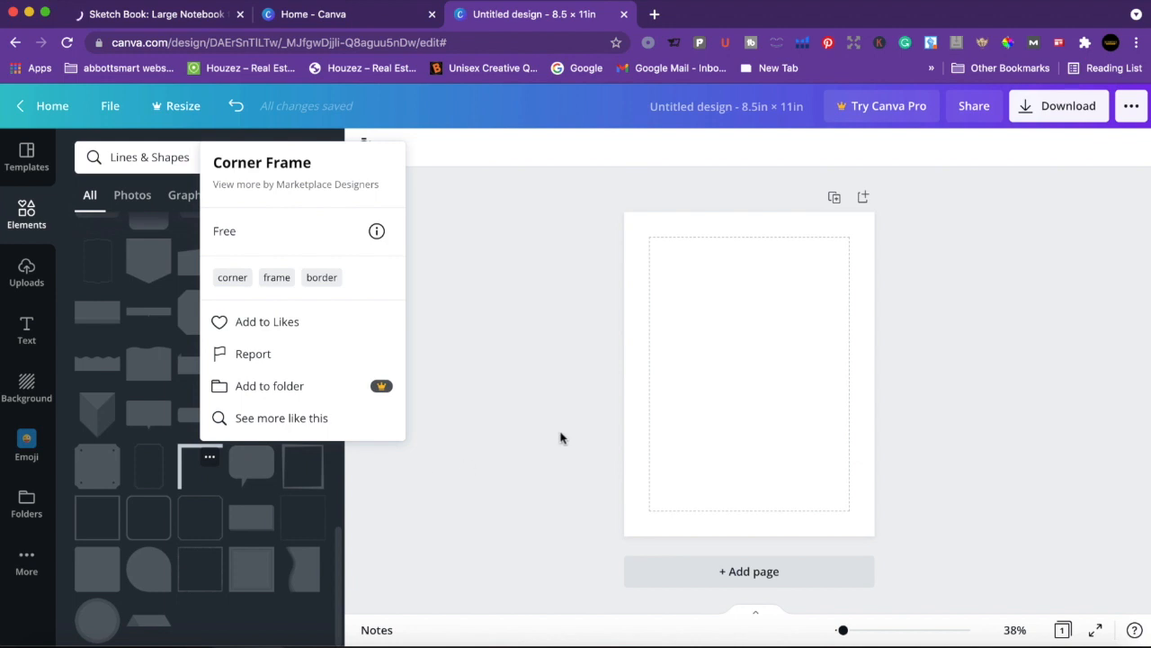
{"action": "left_click", "coordinate": [471, 472]}
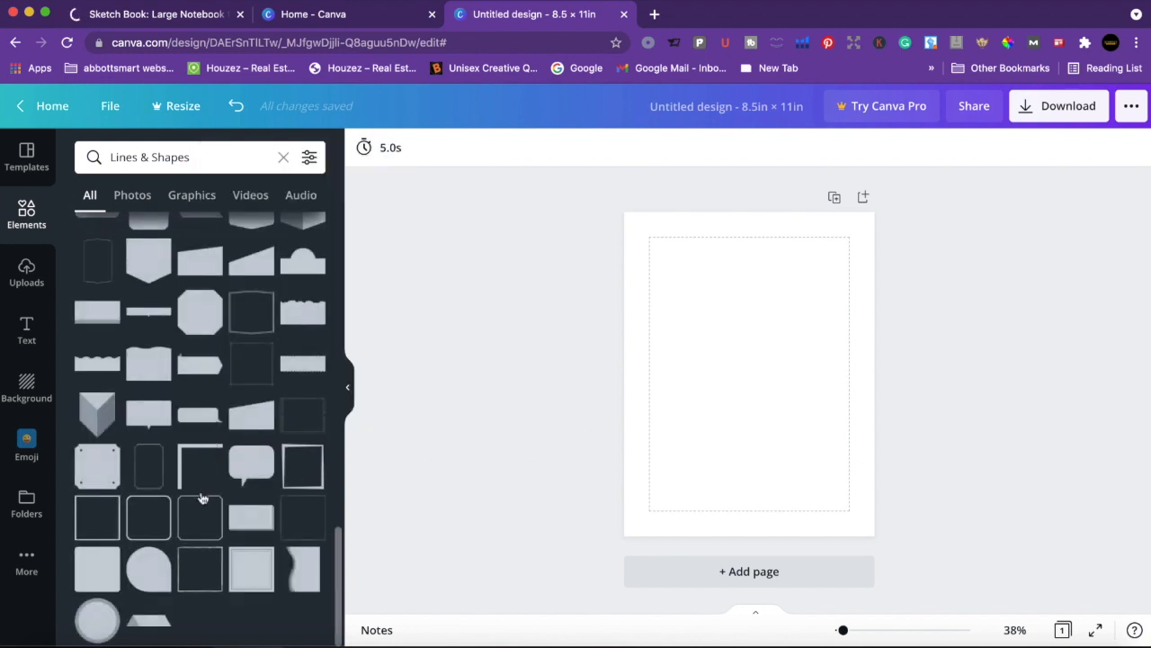
{"action": "left_click", "coordinate": [198, 475]}
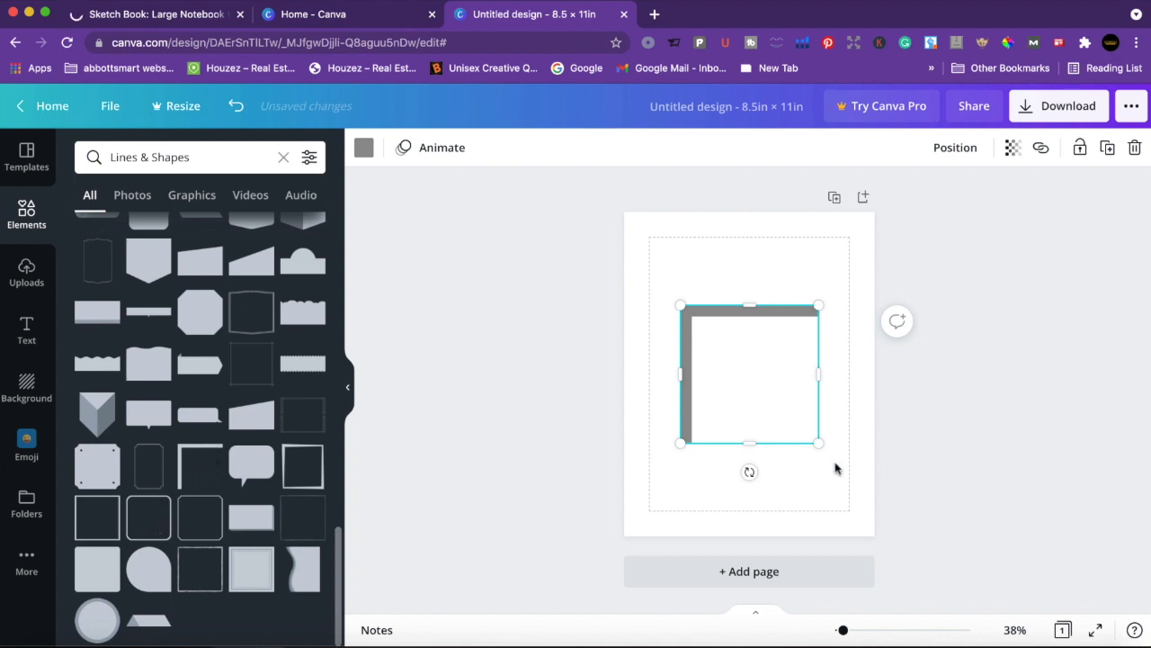
{"action": "left_click_drag", "start_coordinate": [817, 443], "coordinate": [672, 291]}
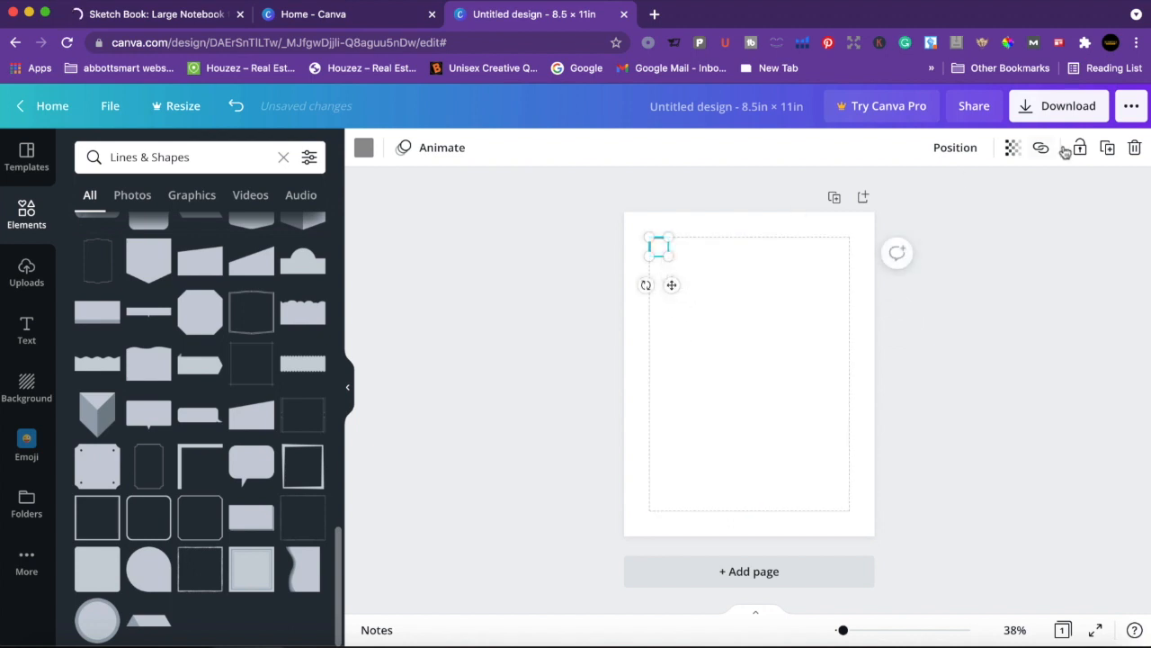
- Duplicate the corner frame, move the copy to the lower-left margin corner and rotate it a quarter turn counterclockwise
{"action": "left_click", "coordinate": [1107, 147]}
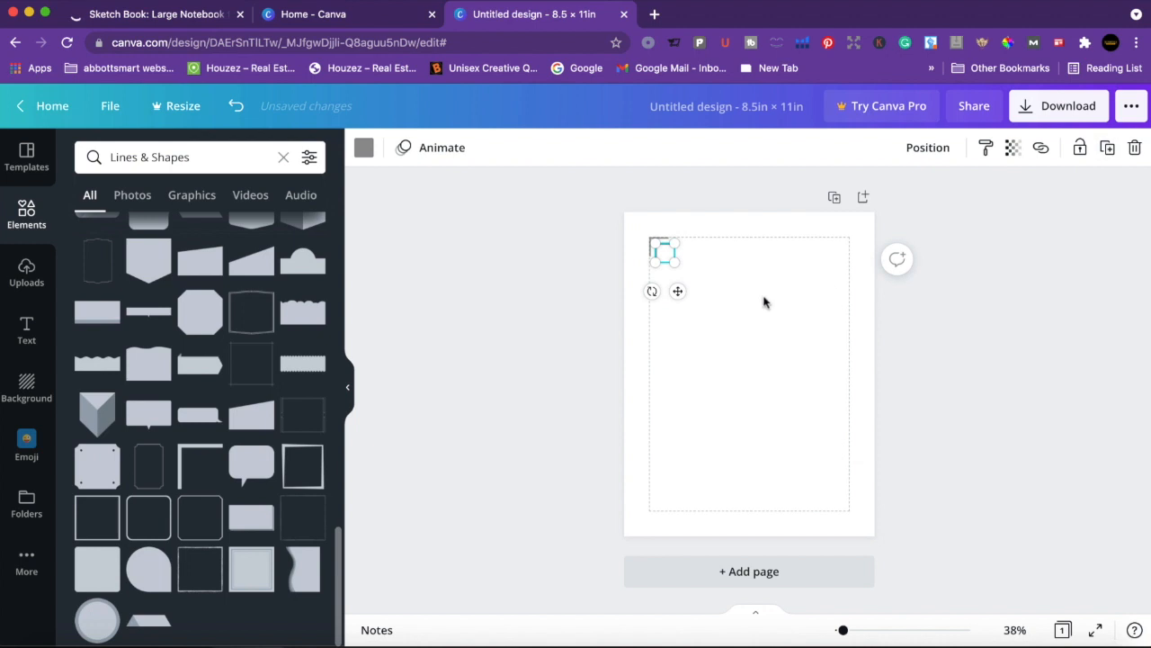
{"action": "left_click", "coordinate": [685, 296]}
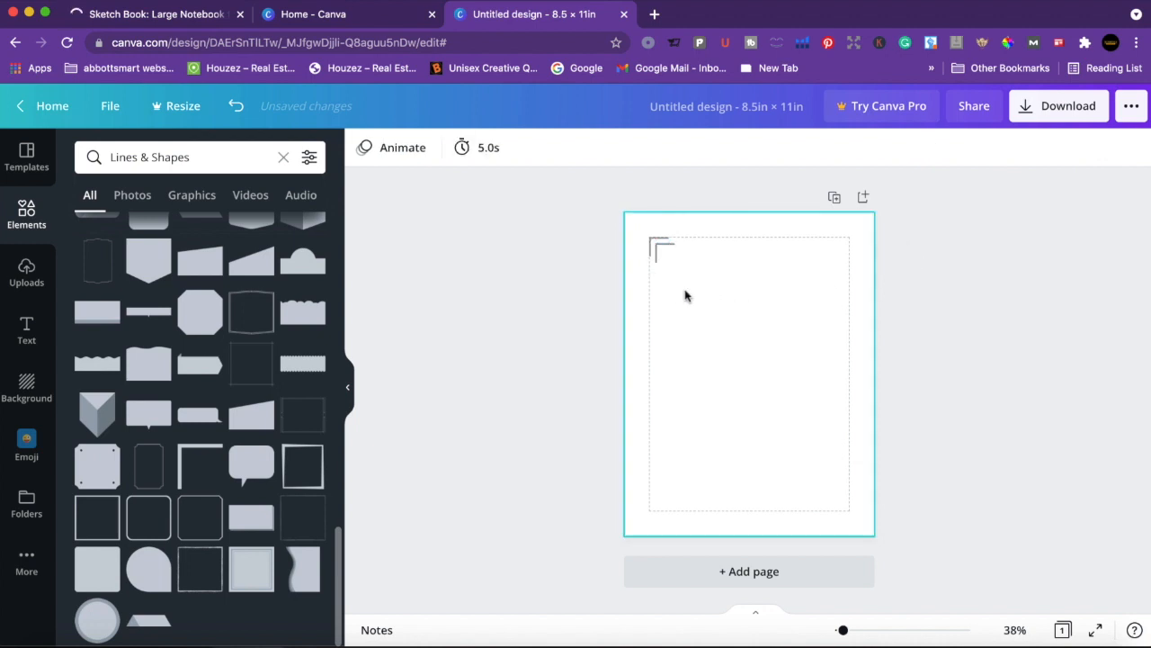
{"action": "left_click", "coordinate": [663, 252]}
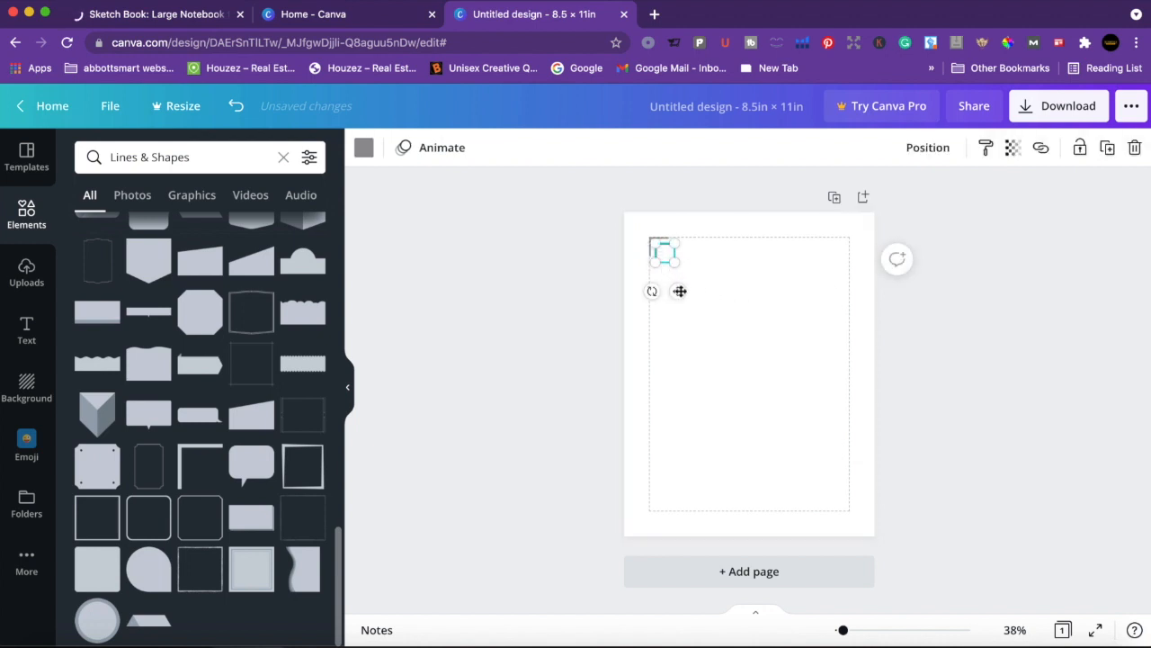
{"action": "left_click_drag", "start_coordinate": [681, 356], "coordinate": [676, 544]}
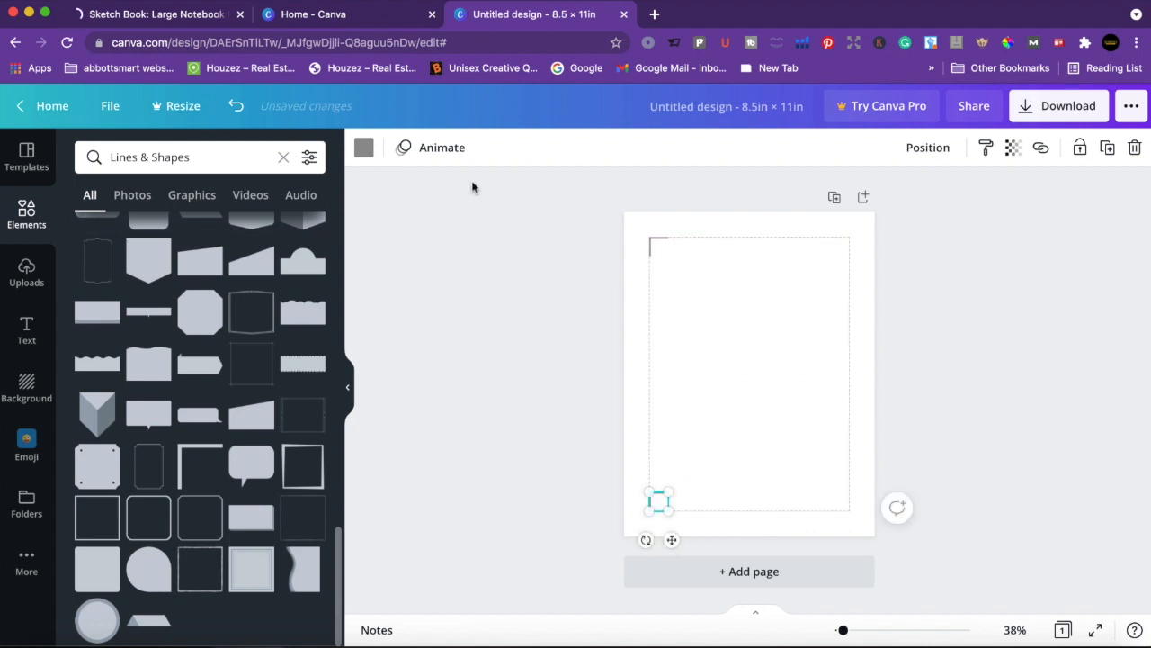
{"action": "left_click", "coordinate": [741, 478]}
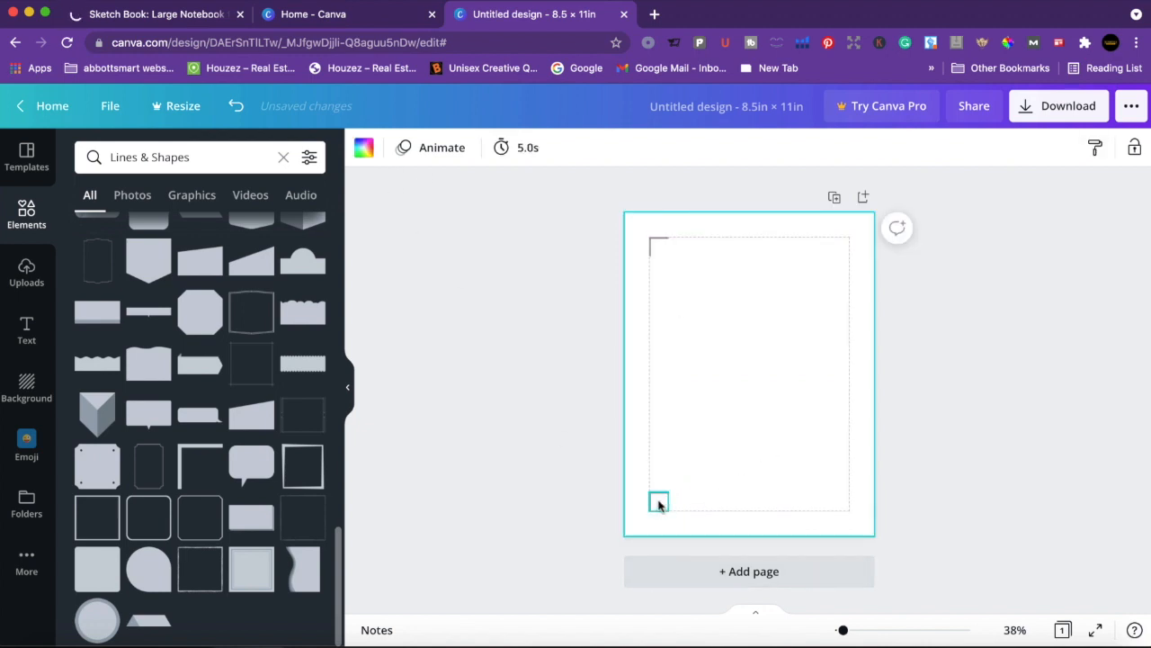
{"action": "left_click", "coordinate": [658, 504]}
{"action": "left_click_drag", "start_coordinate": [644, 541], "coordinate": [703, 515]}
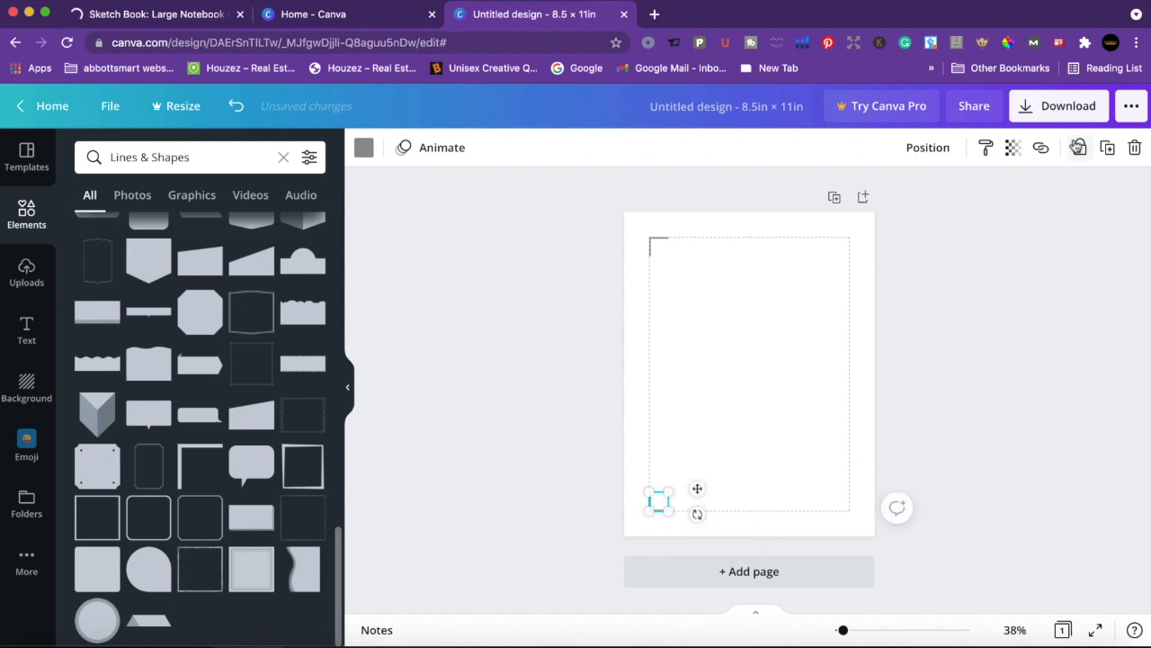
- Duplicate the lower-left corner frame, place the copy in the lower-right margin corner and rotate it to -180°
{"action": "left_click", "coordinate": [1109, 149]}
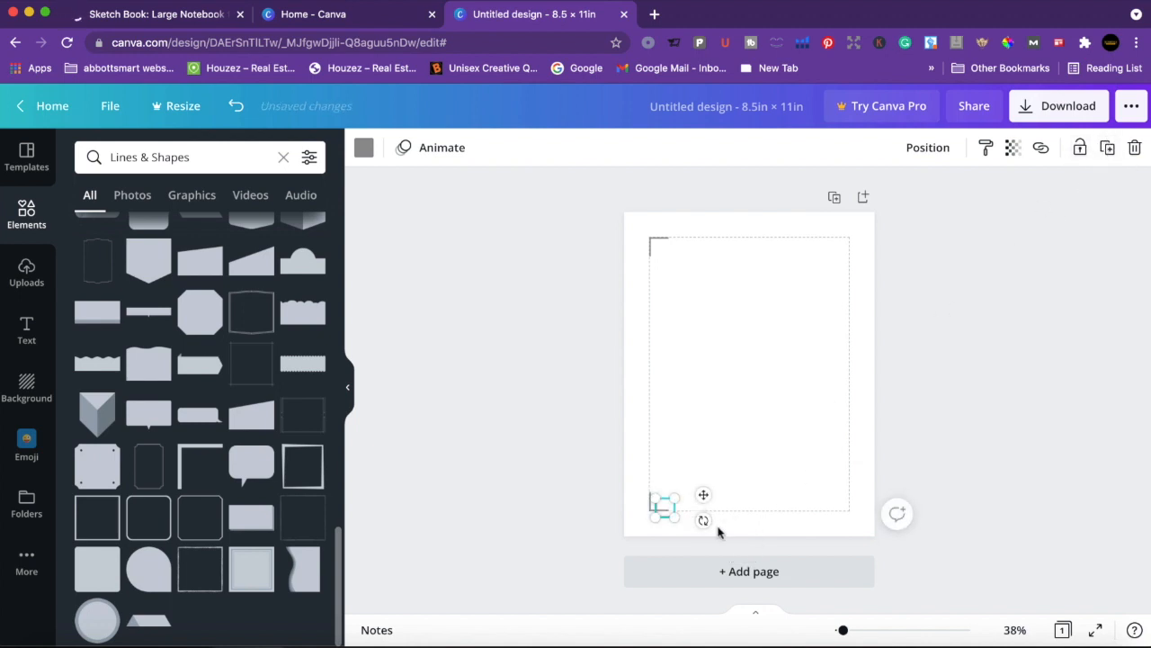
{"action": "left_click_drag", "start_coordinate": [703, 494], "coordinate": [855, 444]}
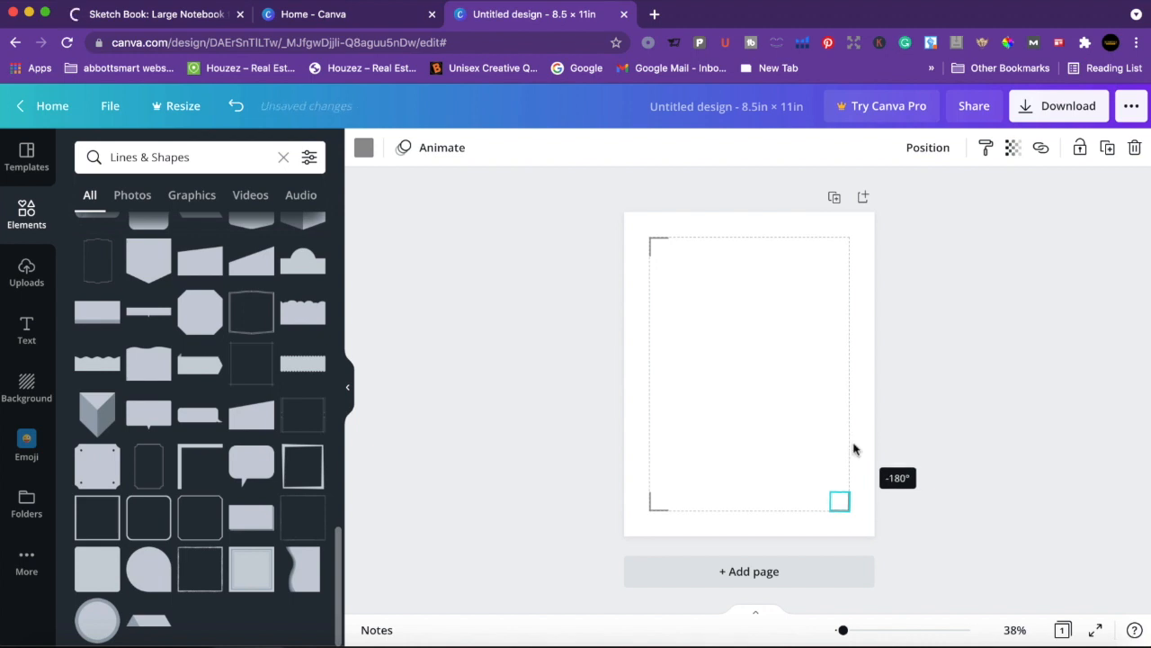
{"action": "left_click", "coordinate": [971, 408]}
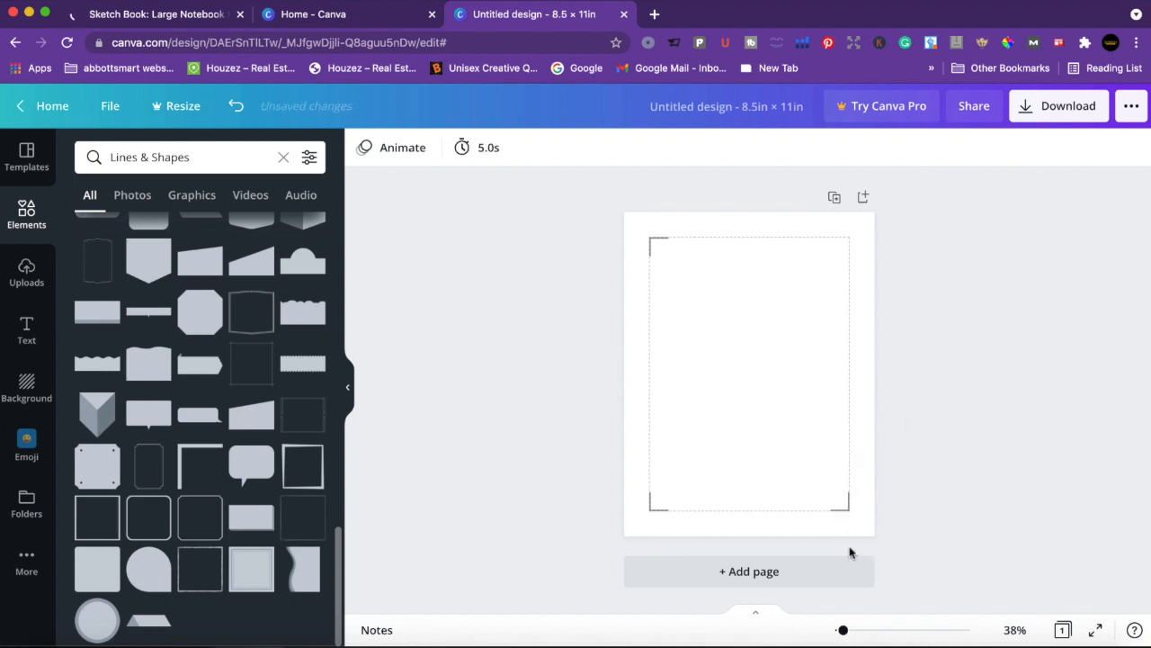
- Duplicate the lower-right corner frame, move the copy to the upper-right margin corner and rotate it a quarter turn counterclockwise
{"action": "left_click", "coordinate": [840, 502]}
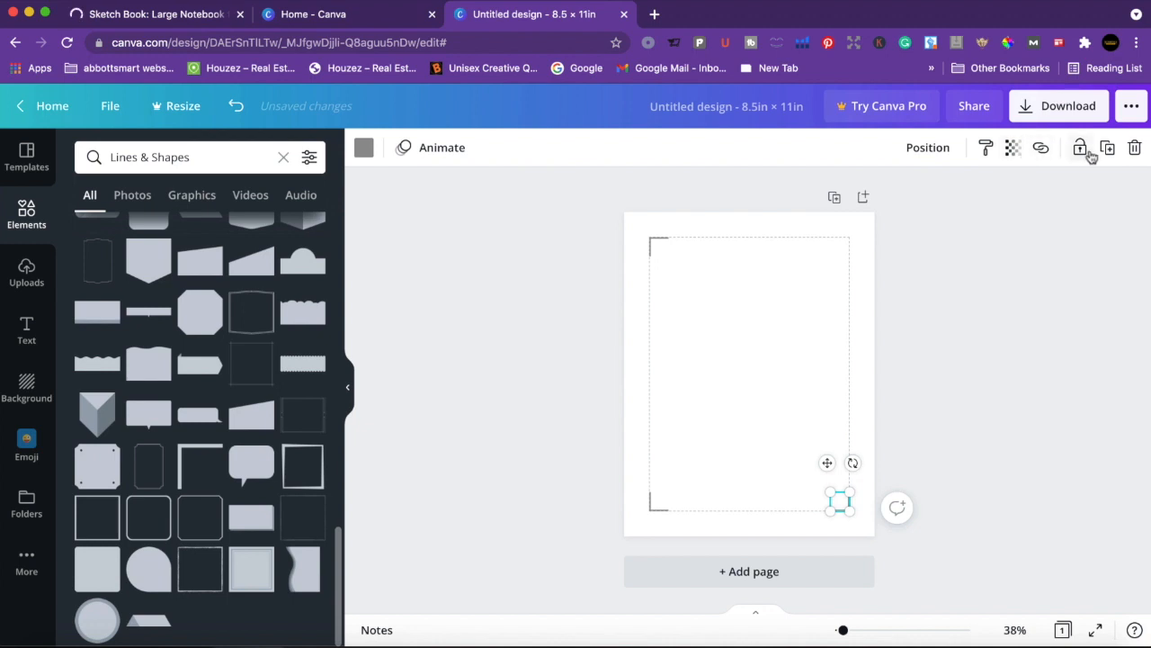
{"action": "key", "text": "shift+Right"}
{"action": "key", "text": "shift+Right"}
{"action": "key", "text": "shift+Down"}
{"action": "key", "text": "shift+Down"}
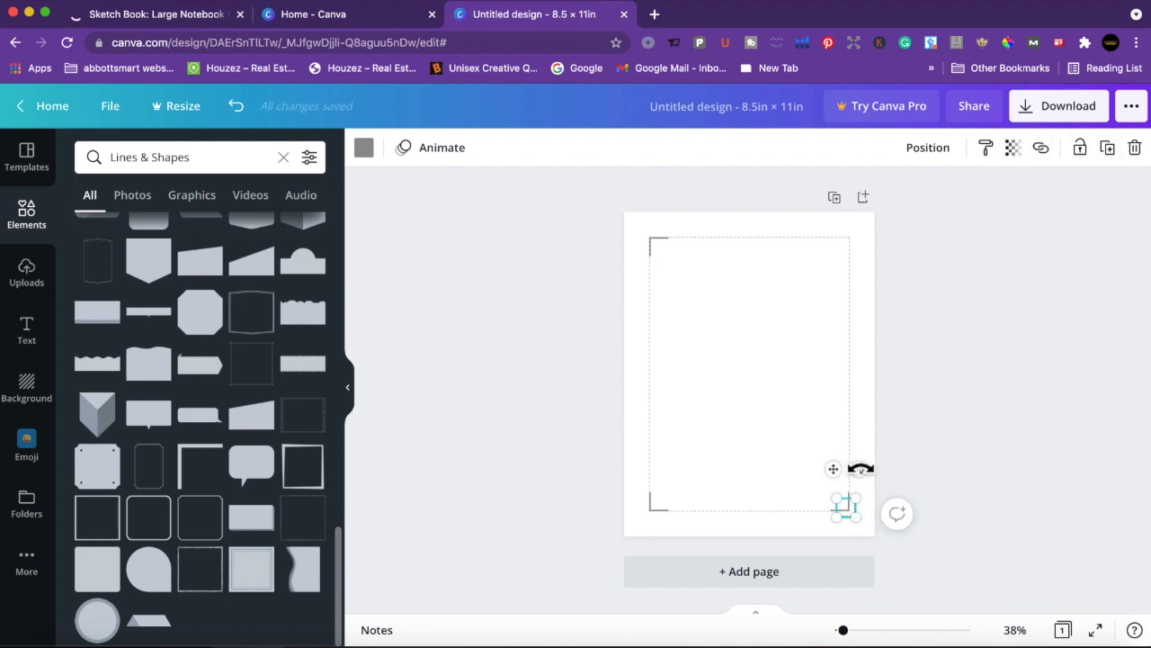
{"action": "left_click_drag", "start_coordinate": [832, 470], "coordinate": [827, 211]}
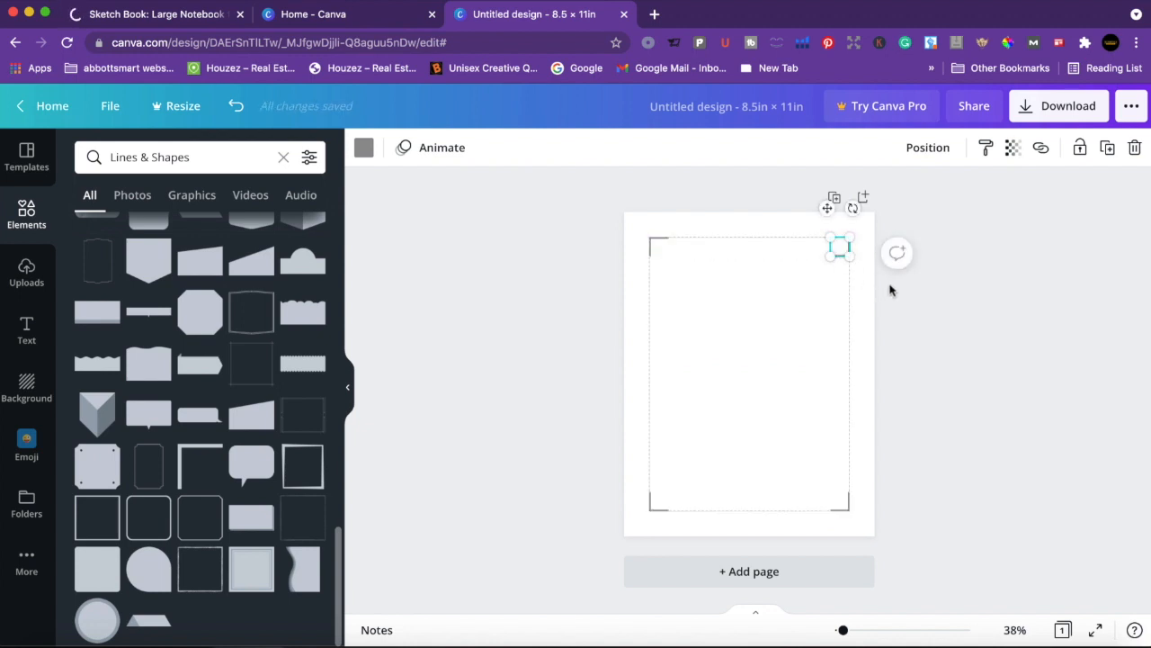
{"action": "left_click", "coordinate": [831, 330]}
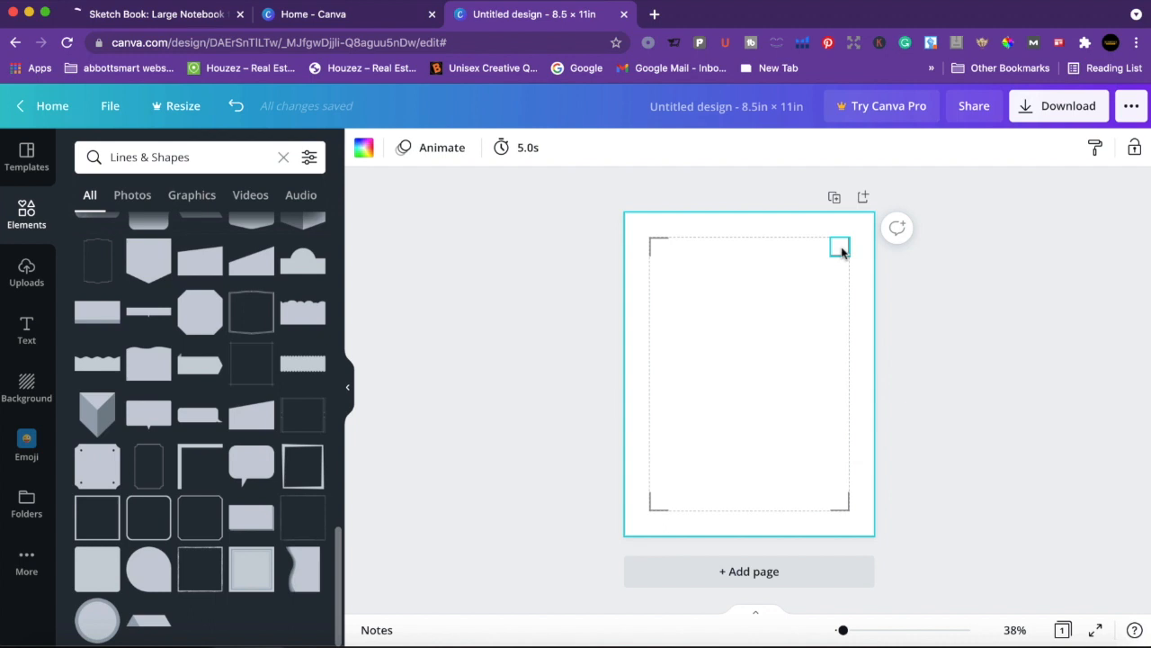
{"action": "left_click", "coordinate": [841, 256]}
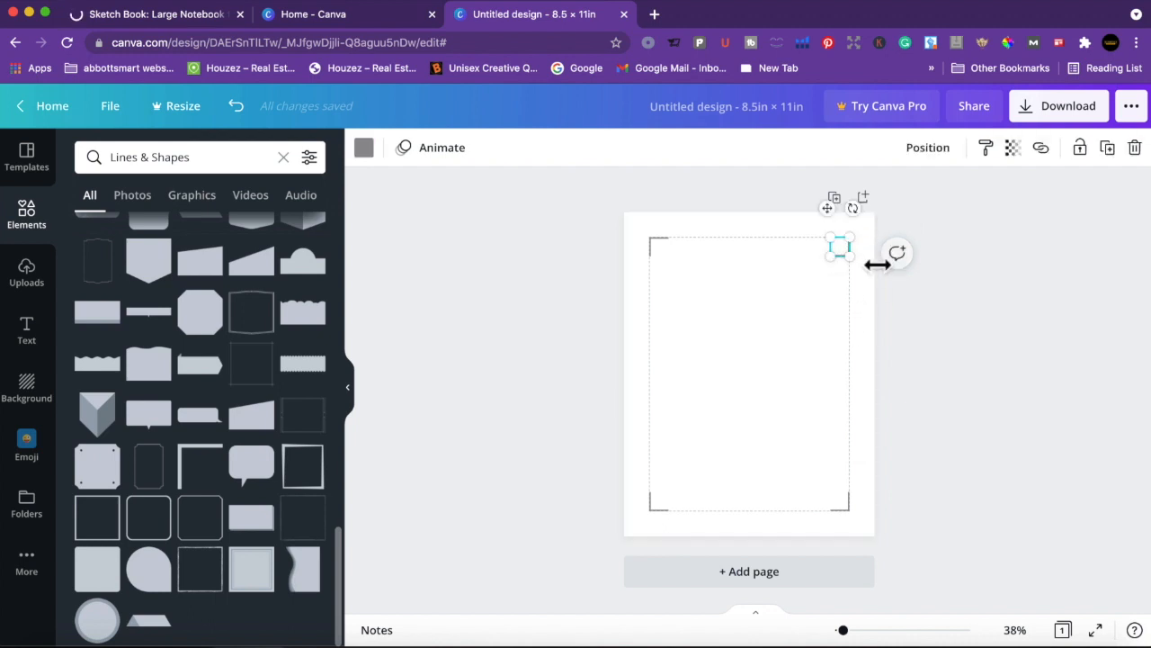
{"action": "left_click_drag", "start_coordinate": [853, 208], "coordinate": [783, 234]}
{"action": "left_click", "coordinate": [973, 337]}
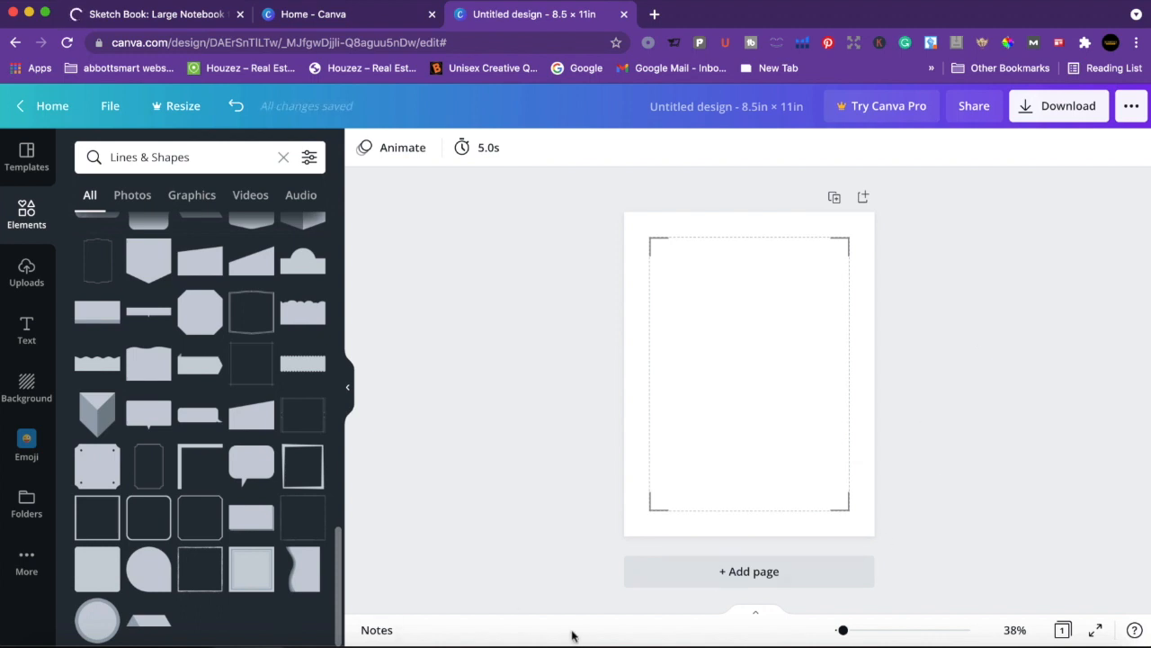
- Add a heading to the page reading "Copyrighted Material"
{"action": "left_click", "coordinate": [26, 333]}
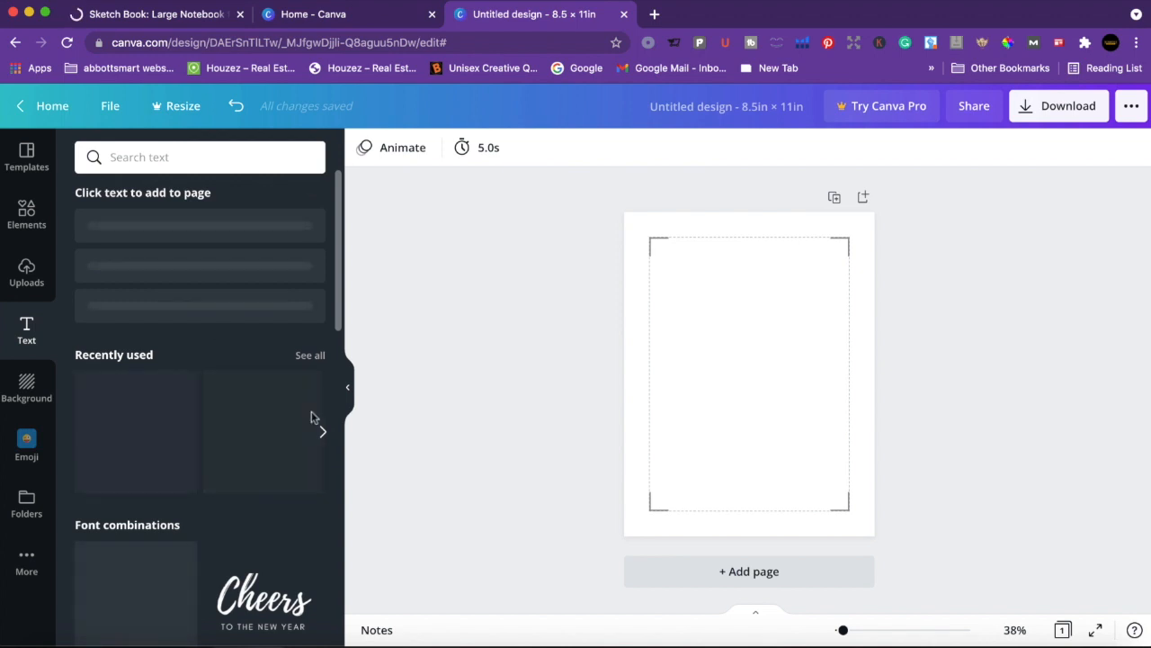
{"action": "scroll", "coordinate": [189, 380], "scroll_direction": "down", "scroll_amount": 3}
{"action": "scroll", "coordinate": [188, 380], "scroll_direction": "up", "scroll_amount": 3}
{"action": "scroll", "coordinate": [188, 380], "scroll_direction": "down", "scroll_amount": 1}
{"action": "scroll", "coordinate": [189, 380], "scroll_direction": "up", "scroll_amount": 1}
{"action": "scroll", "coordinate": [188, 379], "scroll_direction": "down", "scroll_amount": 8}
{"action": "scroll", "coordinate": [189, 380], "scroll_direction": "up", "scroll_amount": 8}
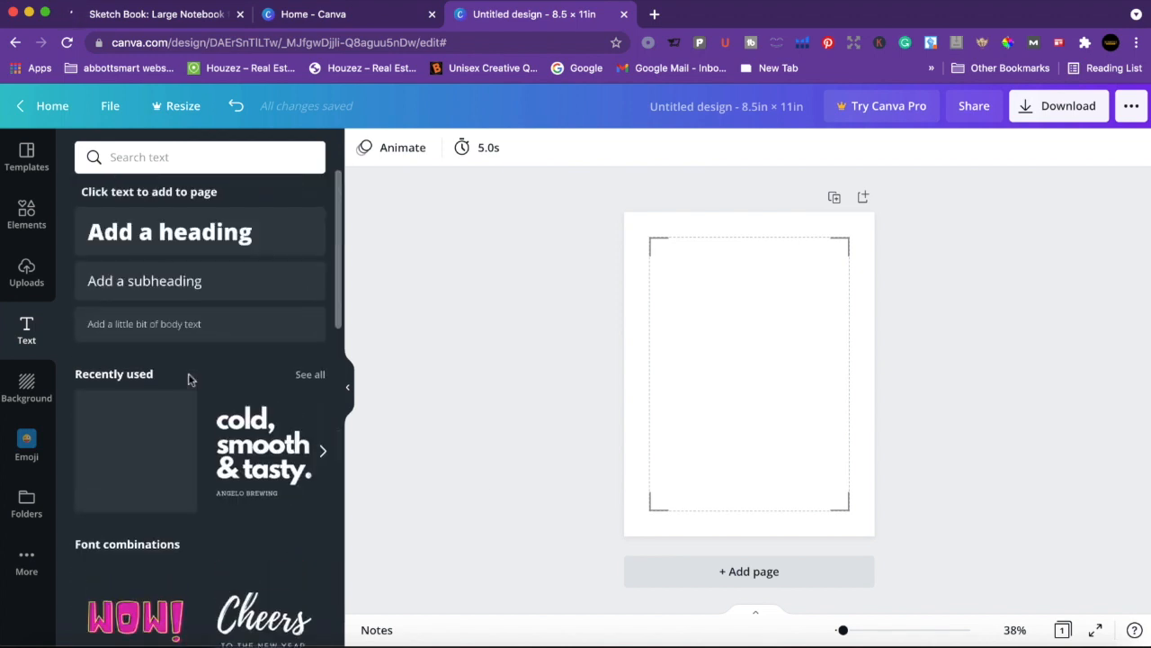
{"action": "left_click", "coordinate": [210, 235]}
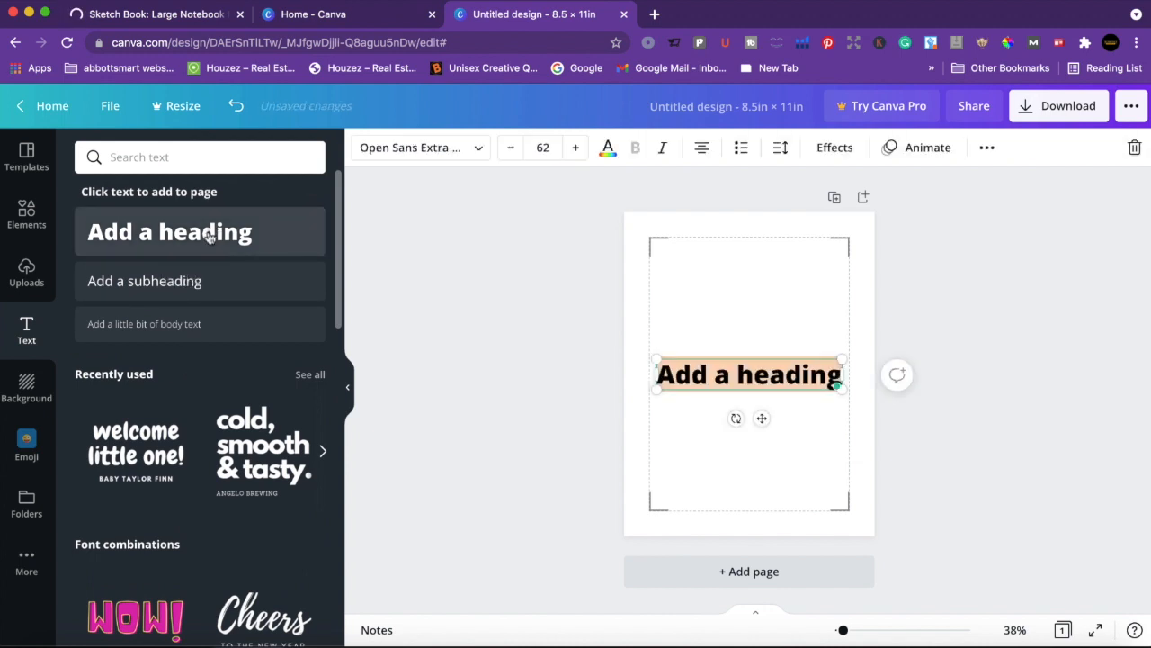
{"action": "type", "text": "Copy"}
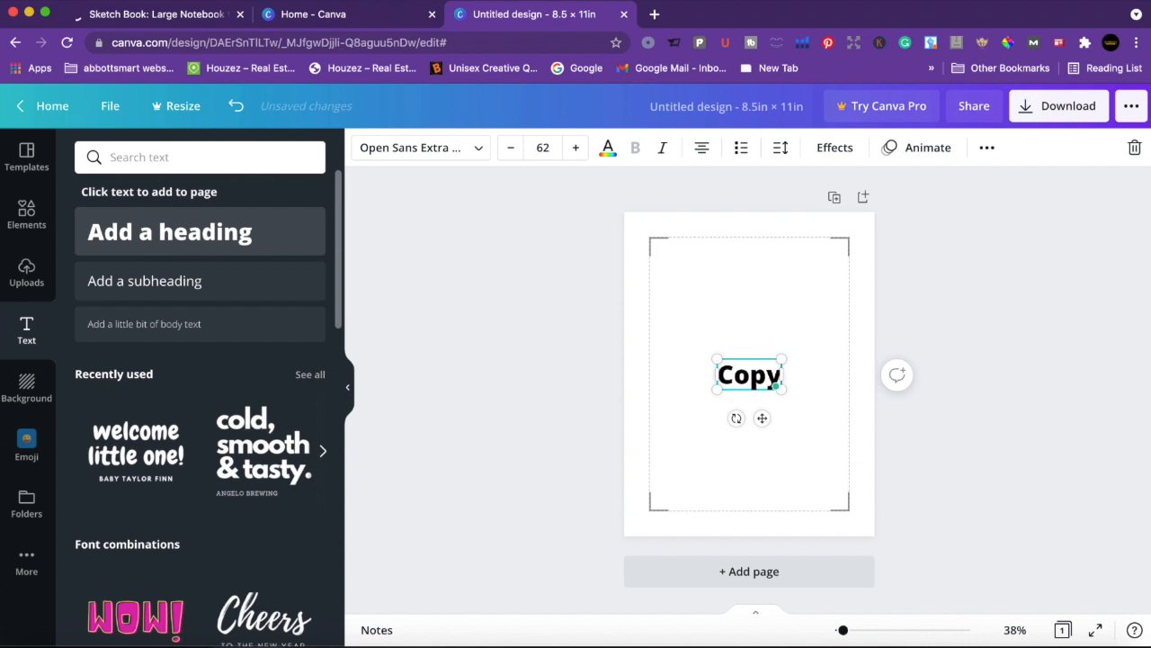
{"action": "type", "text": "righte"}
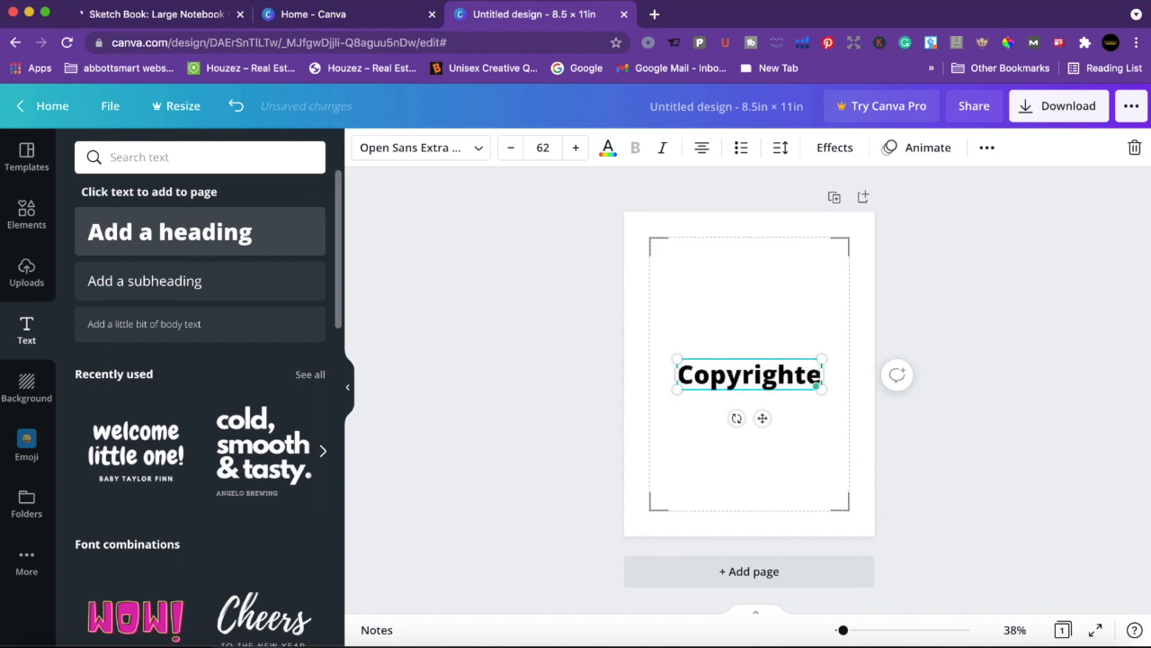
{"action": "type", "text": "d Mat"}
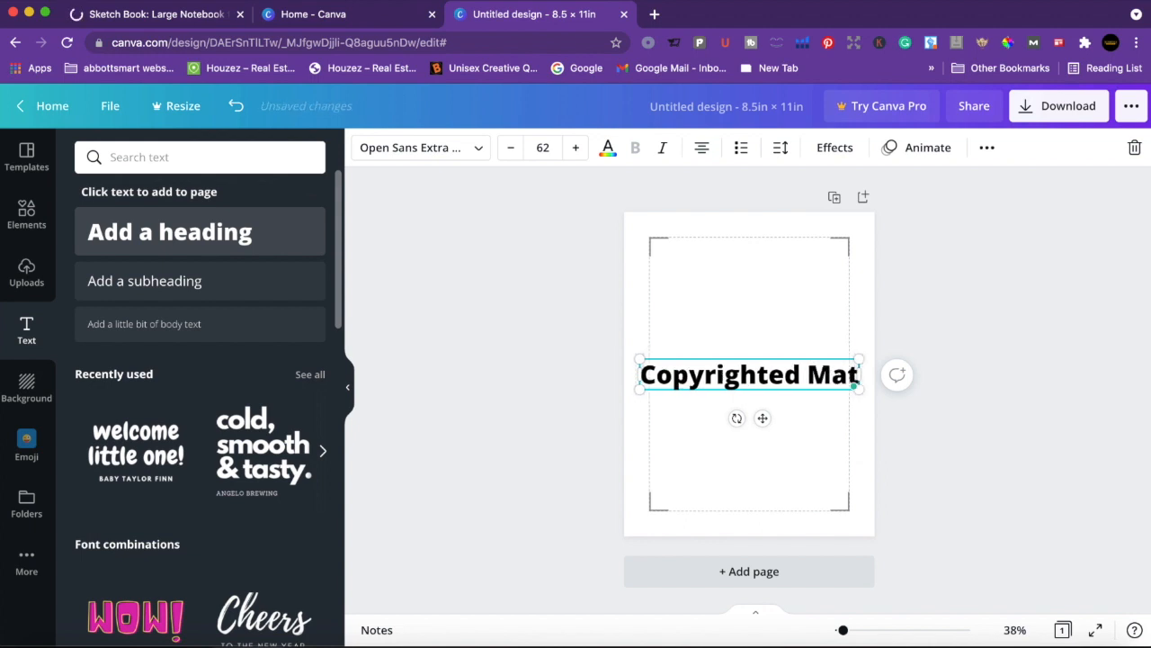
{"action": "type", "text": "erial"}
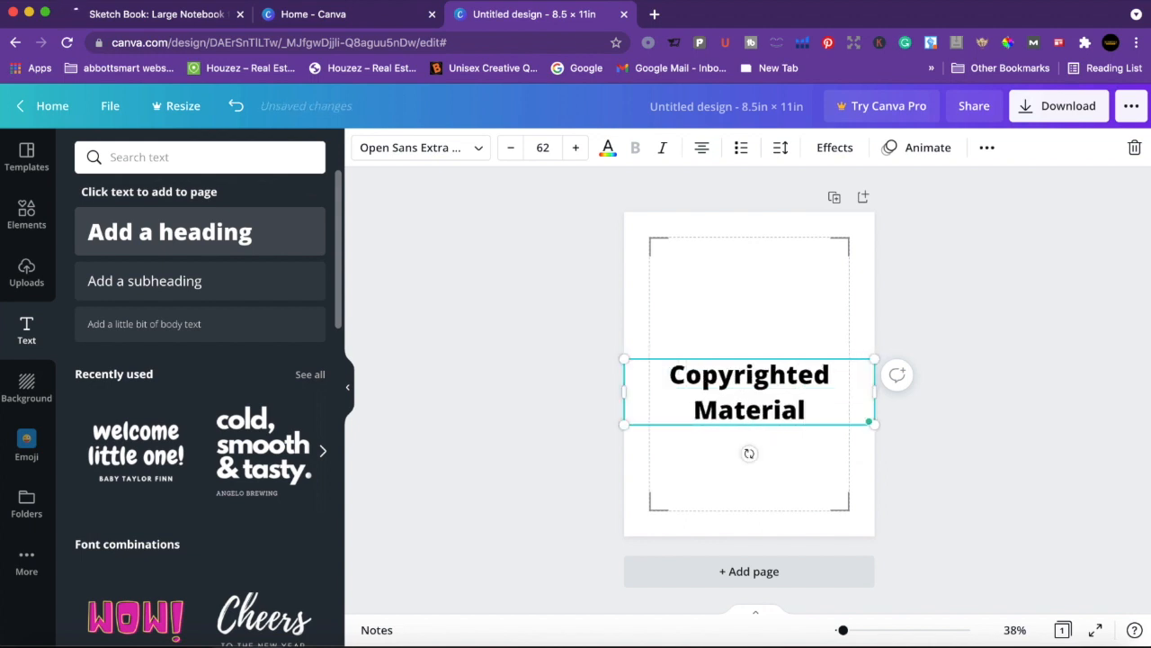
- Widen the "Copyrighted Material" heading onto one line, scale it down to size 18.2 and place it at the page's bottom centre
{"action": "left_click_drag", "start_coordinate": [876, 392], "coordinate": [1063, 374]}
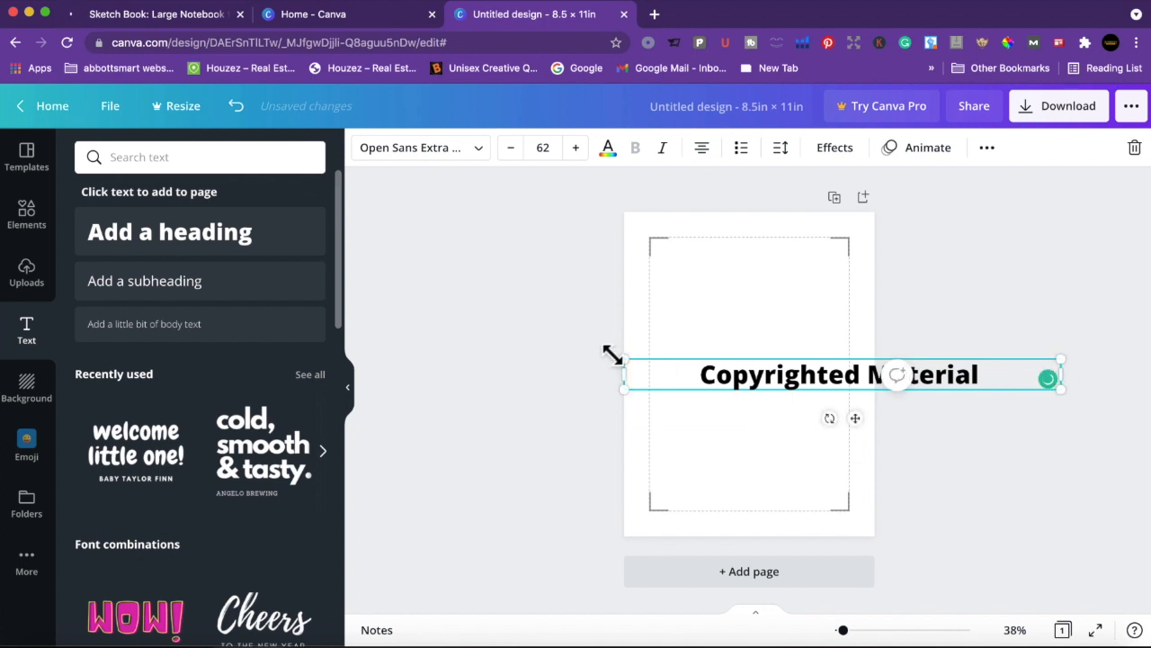
{"action": "left_click_drag", "start_coordinate": [619, 357], "coordinate": [923, 442]}
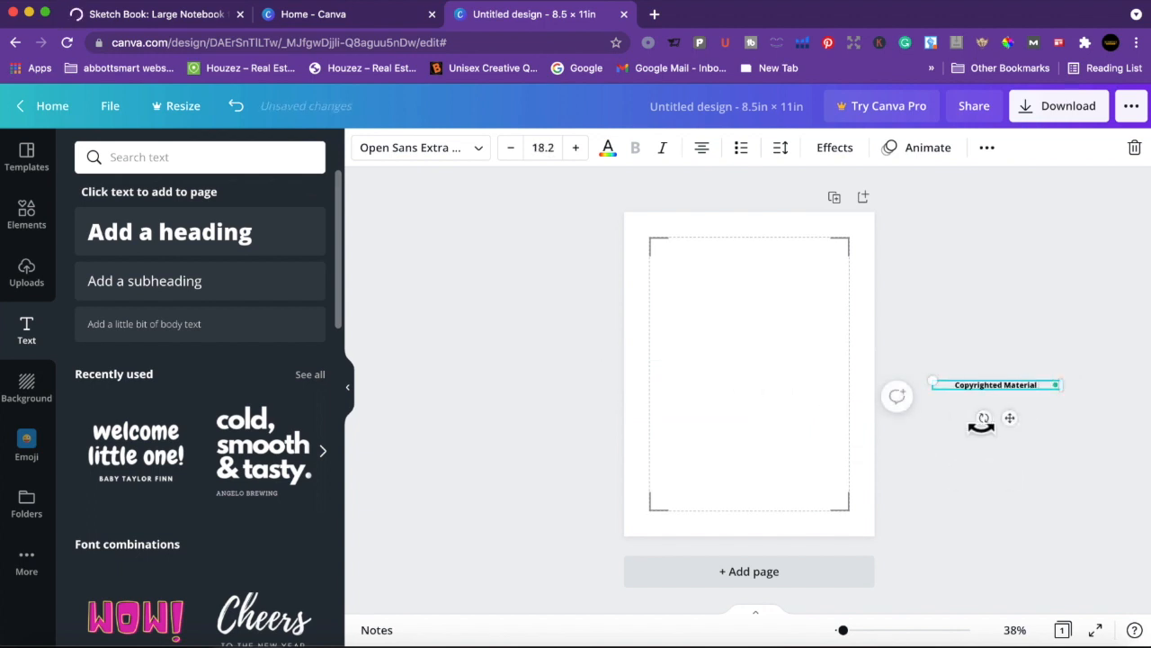
{"action": "left_click_drag", "start_coordinate": [1011, 417], "coordinate": [765, 541]}
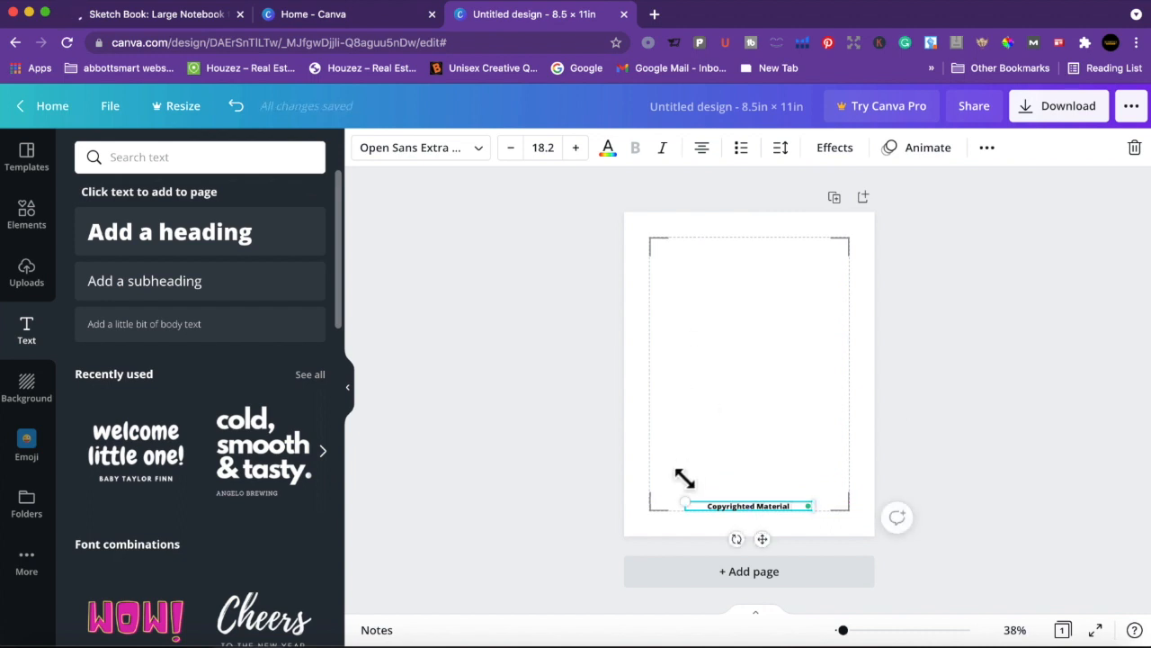
- Reduce the "Copyrighted Material" text to size 7.2, keeping it near the middle of the bottom margin line
{"action": "left_click_drag", "start_coordinate": [683, 501], "coordinate": [717, 505]}
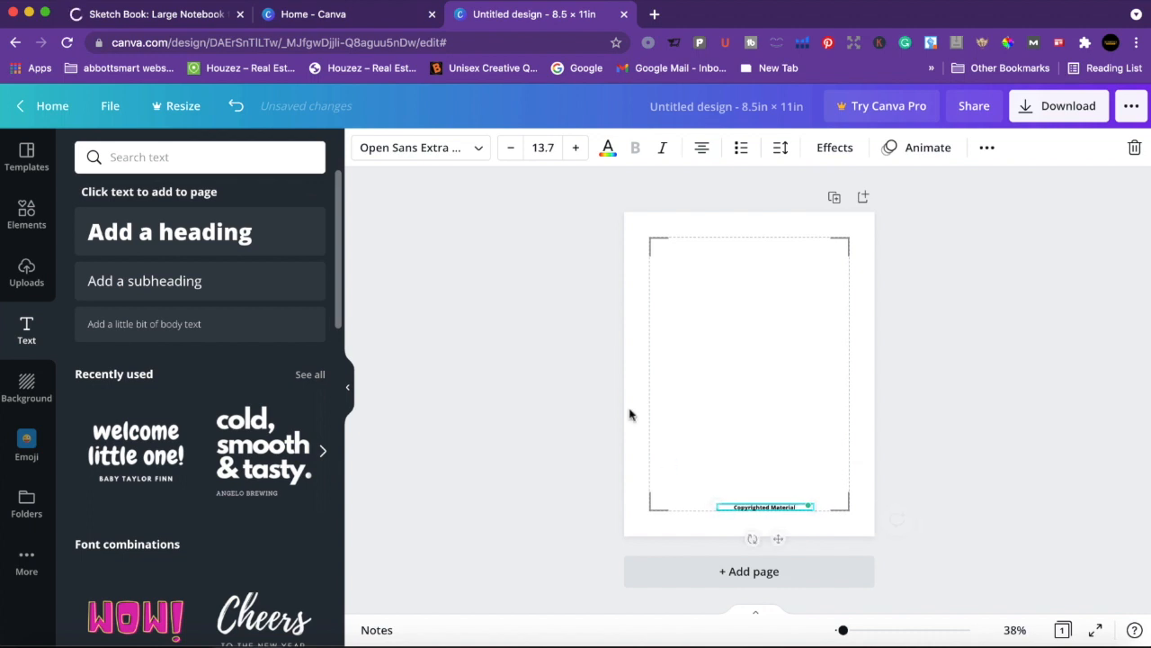
{"action": "left_click_drag", "start_coordinate": [775, 537], "coordinate": [772, 537]}
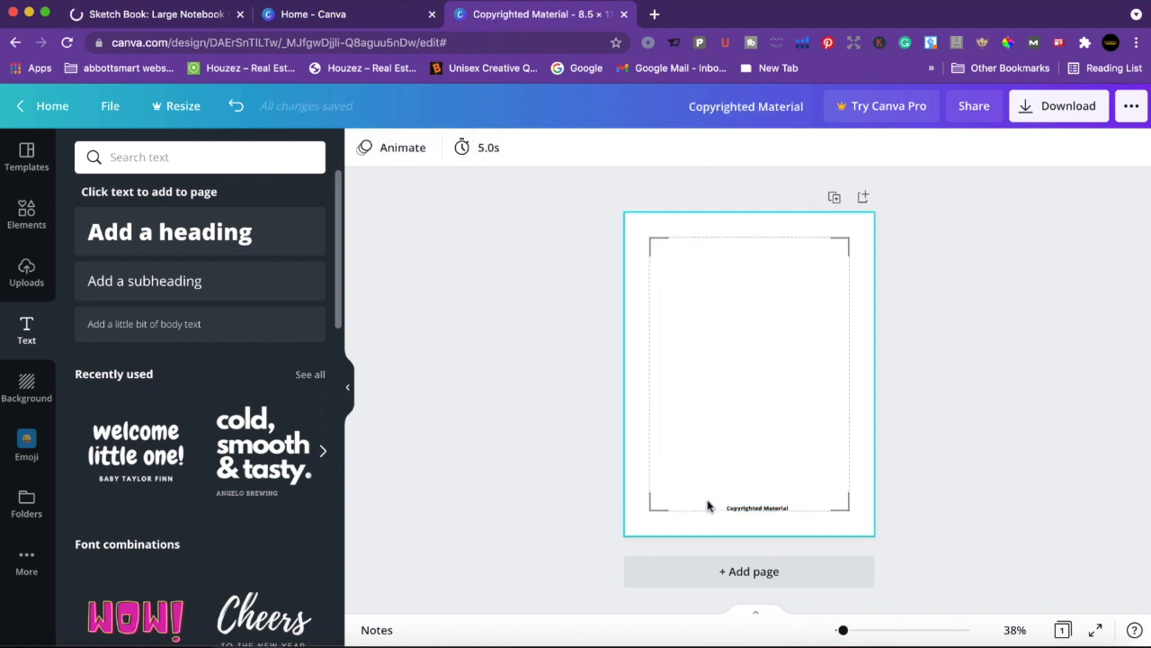
{"action": "left_click_drag", "start_coordinate": [710, 505], "coordinate": [739, 508]}
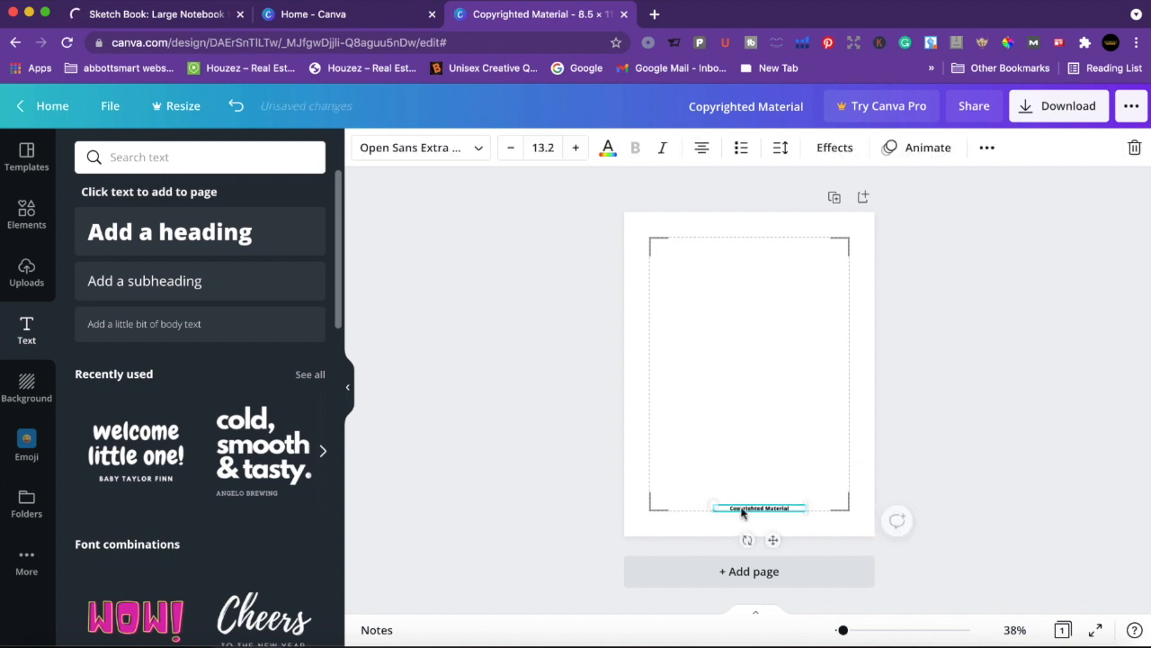
{"action": "left_click", "coordinate": [510, 153]}
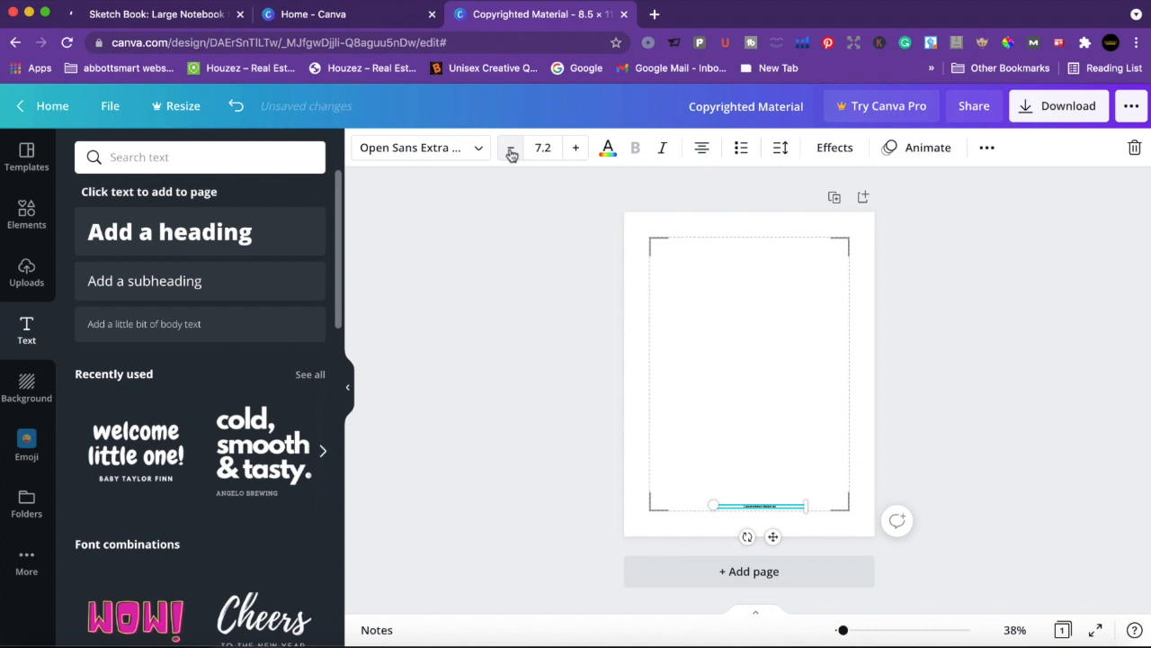
- Try to change the "Copyrighted Material" text's font to Inter
{"action": "left_click", "coordinate": [442, 147]}
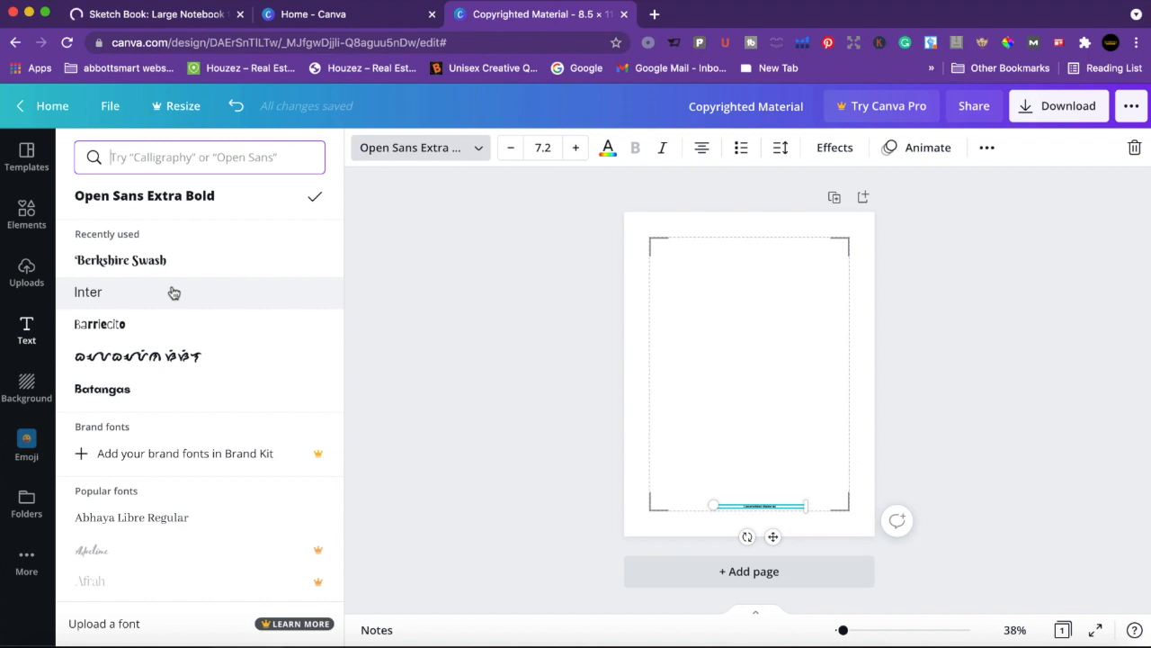
{"action": "left_click", "coordinate": [78, 294]}
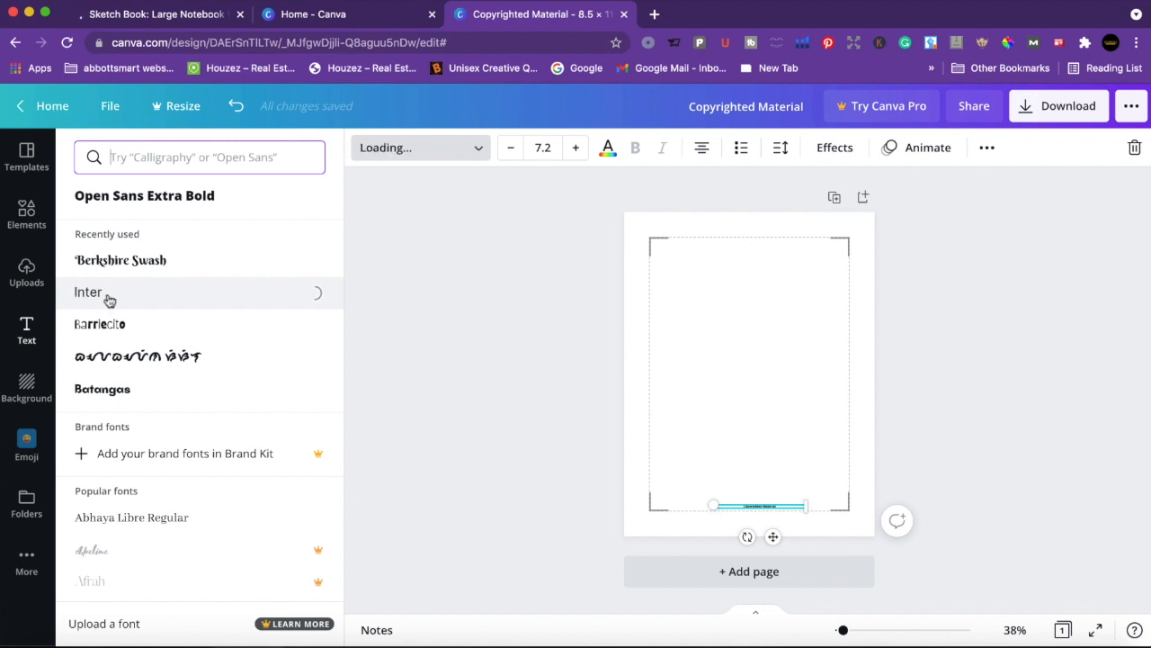
{"action": "left_click", "coordinate": [1016, 429]}
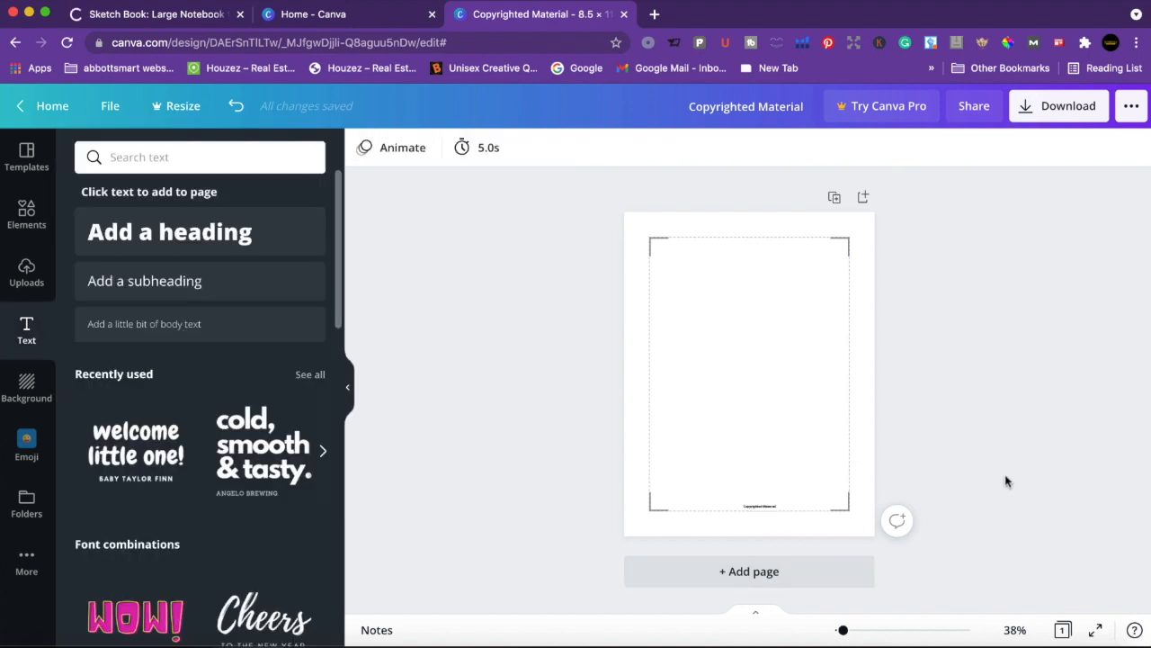
- Duplicate the "Copyrighted Material" text and move the copy to just inside the top margin, directly above the original
{"action": "left_click", "coordinate": [763, 507]}
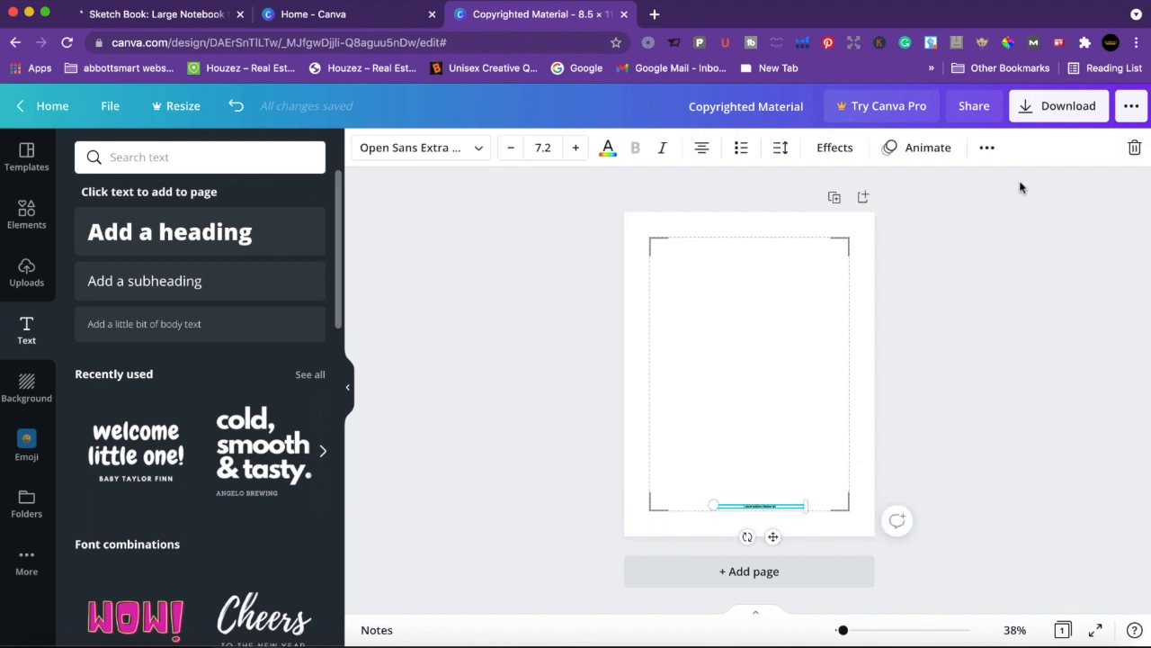
{"action": "left_click", "coordinate": [987, 148]}
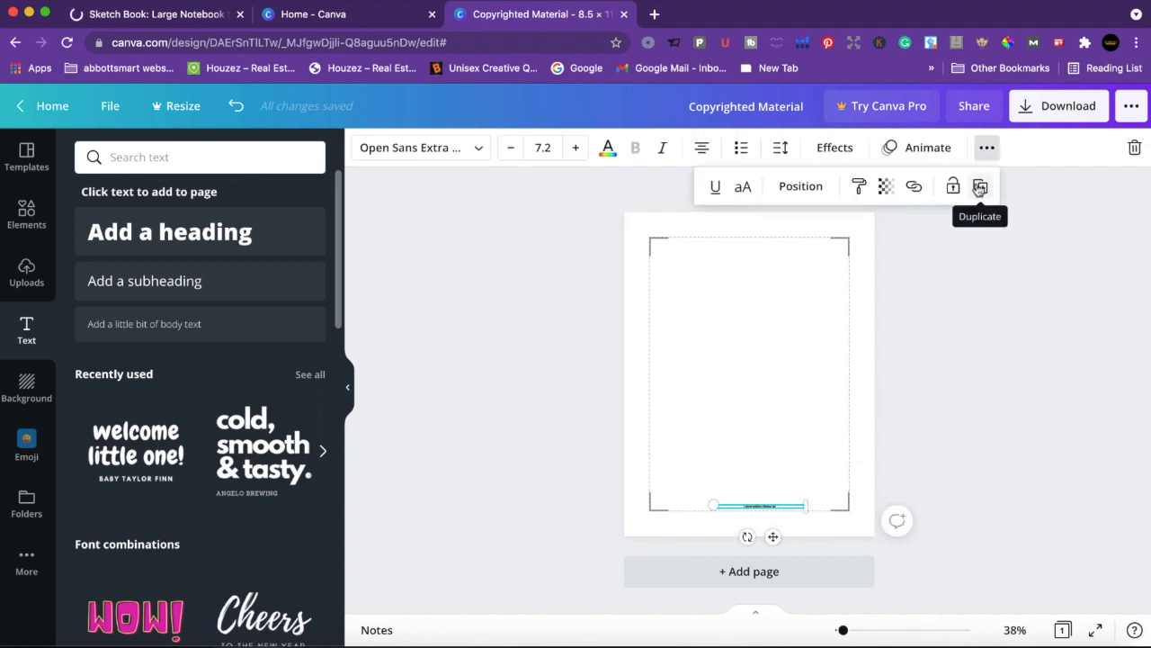
{"action": "left_click", "coordinate": [980, 187]}
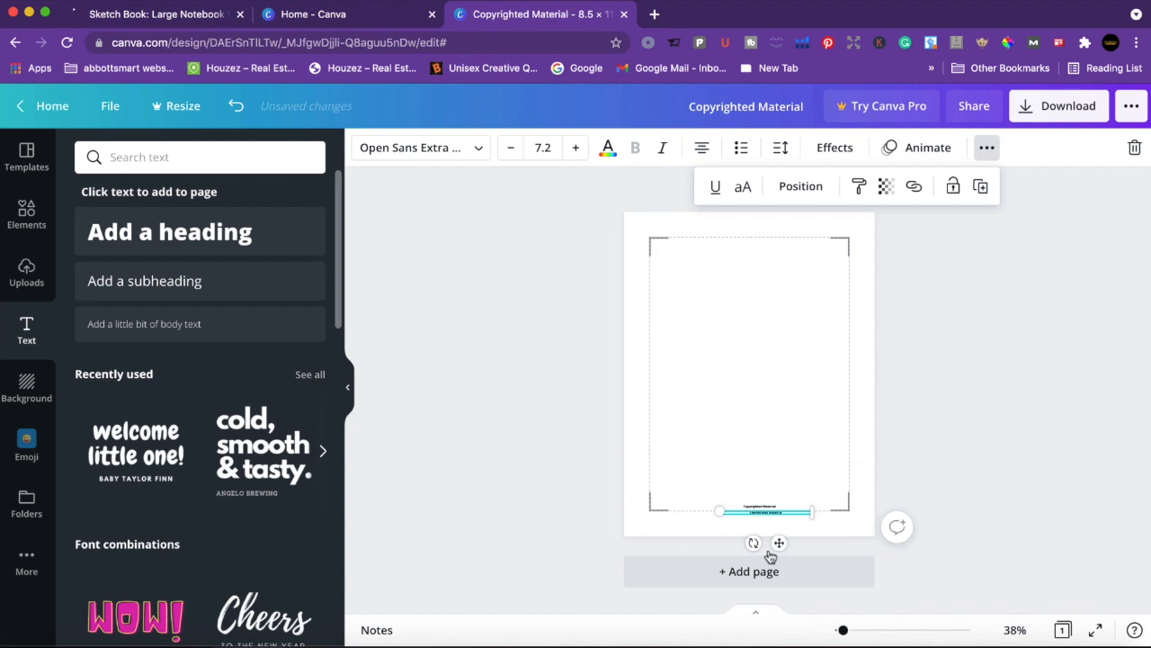
{"action": "left_click_drag", "start_coordinate": [779, 542], "coordinate": [770, 278]}
{"action": "left_click", "coordinate": [1015, 411]}
- Nudge the lower "Copyrighted Material" text down onto the bottom margin line, aligned vertically with the upper copy
{"action": "left_click", "coordinate": [761, 507]}
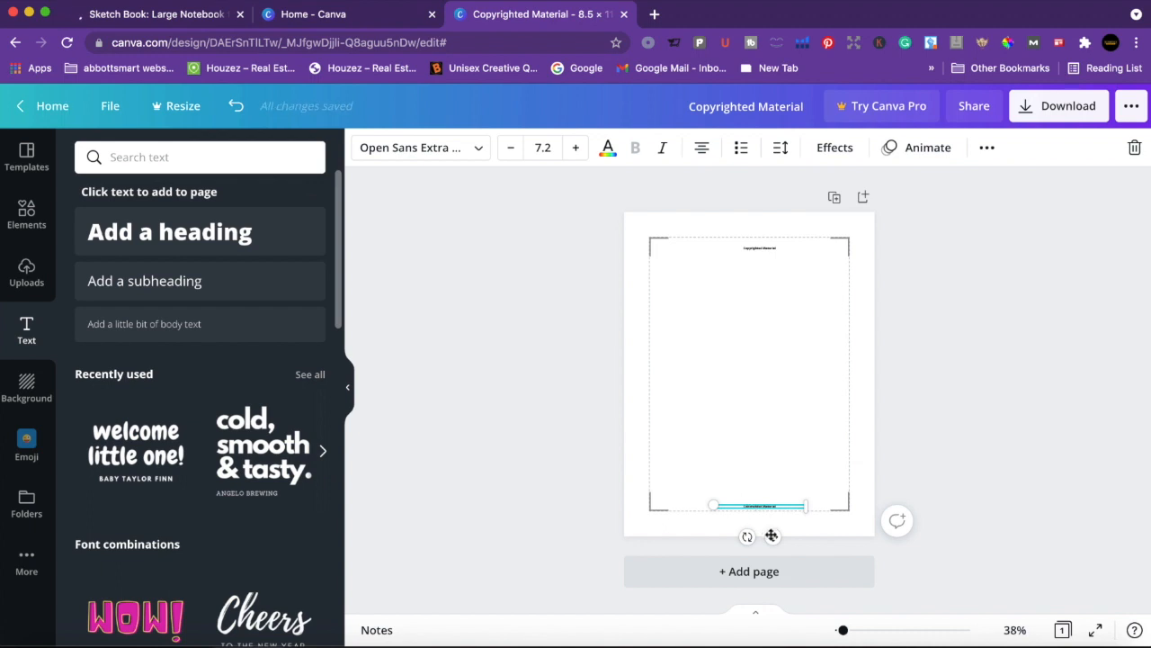
{"action": "left_click_drag", "start_coordinate": [774, 537], "coordinate": [773, 537]}
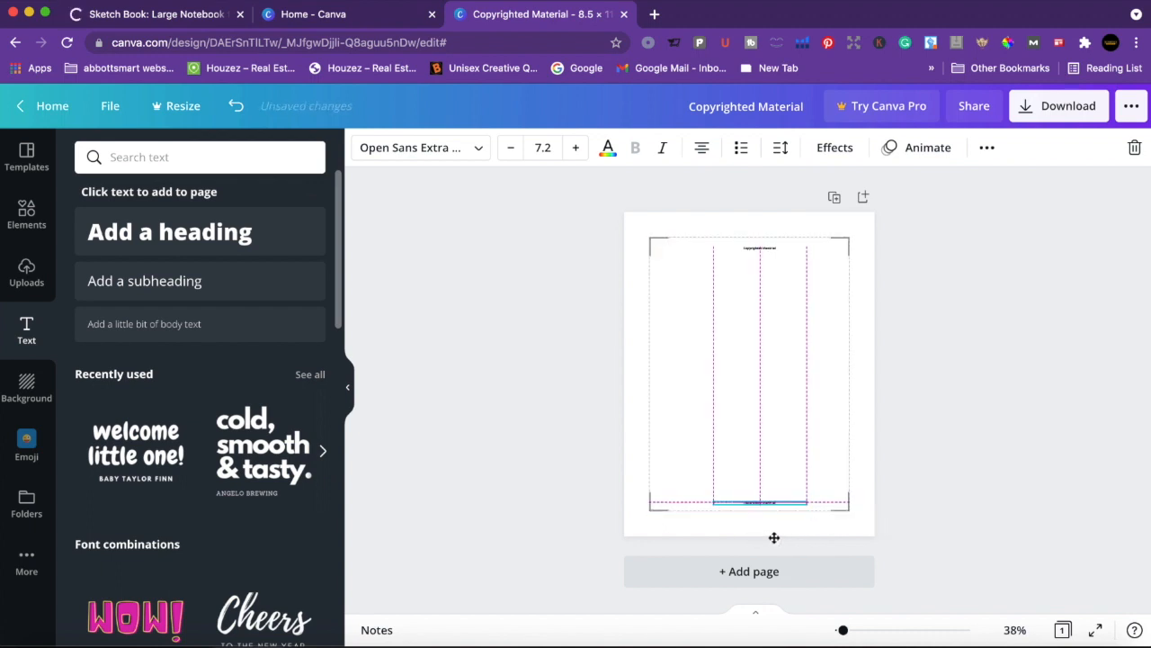
{"action": "left_click_drag", "start_coordinate": [773, 537], "coordinate": [773, 542]}
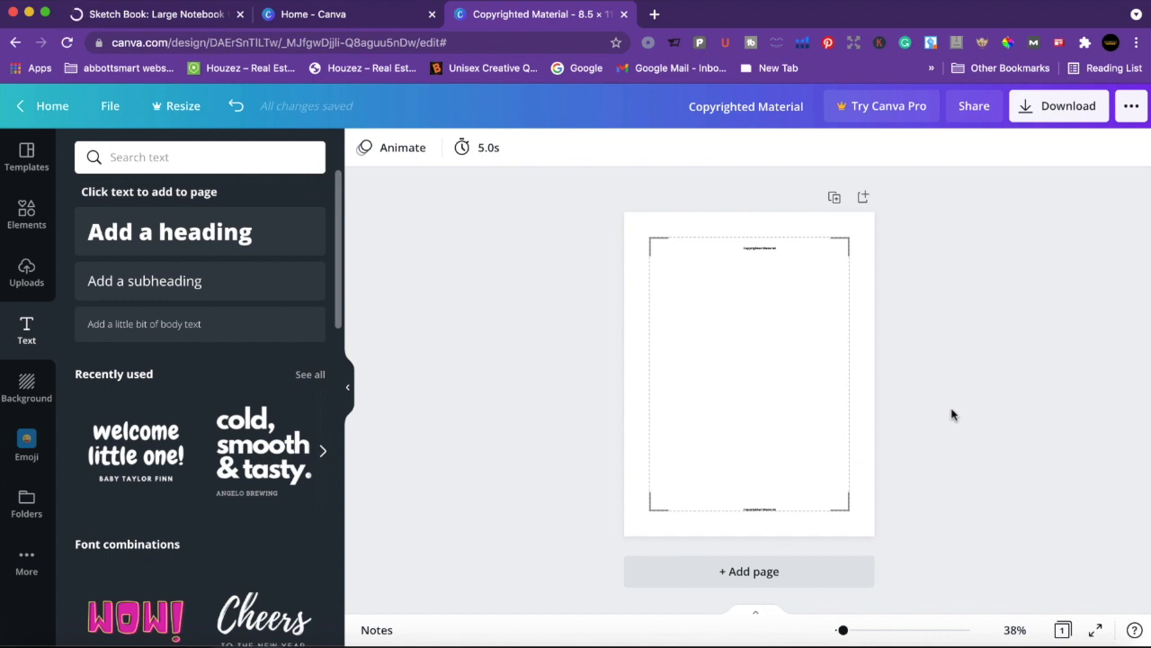
- Add a second page with a heading reading "This Sketch-Book Belongs to"
{"action": "left_click", "coordinate": [759, 572]}
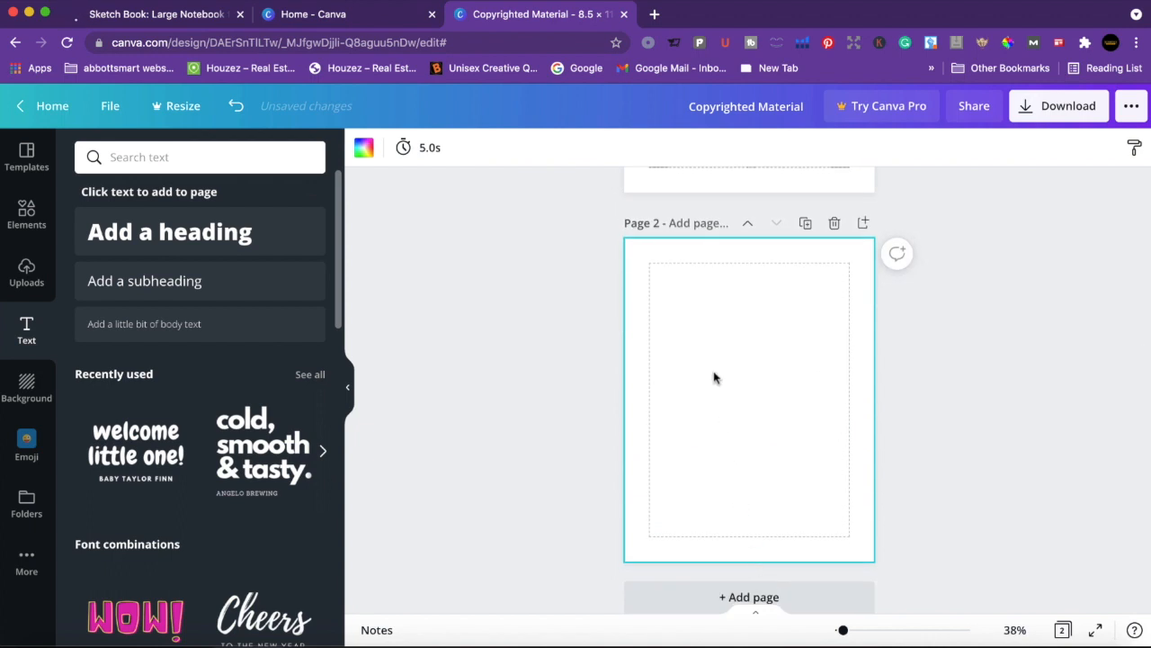
{"action": "left_click", "coordinate": [219, 233]}
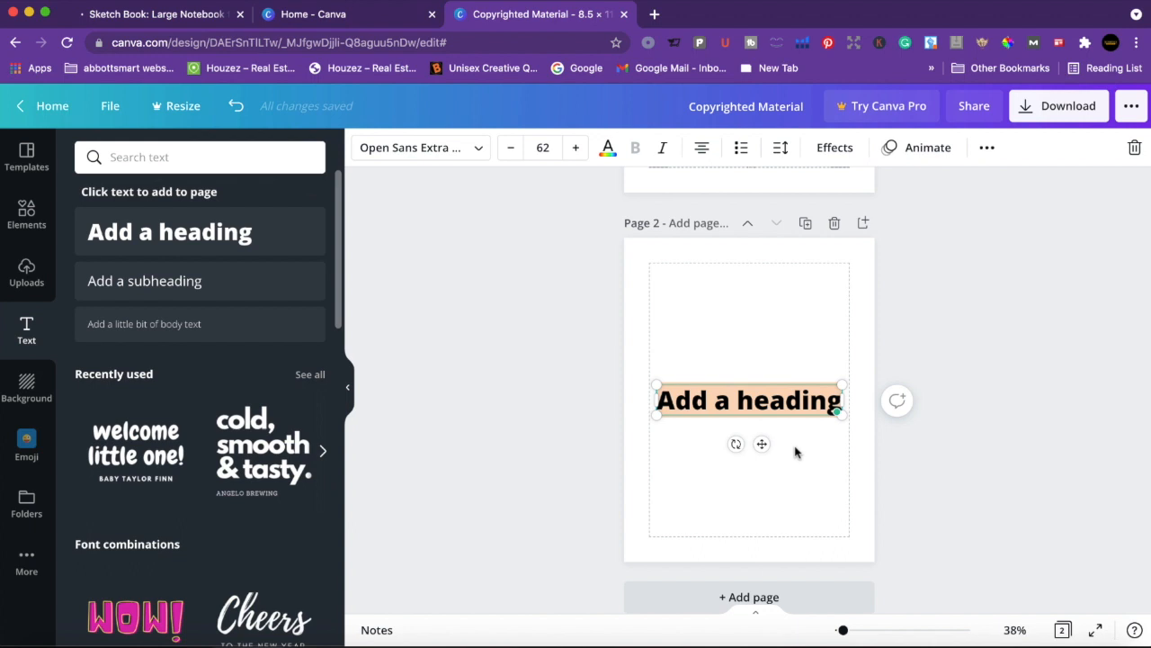
{"action": "type", "text": "Thi"}
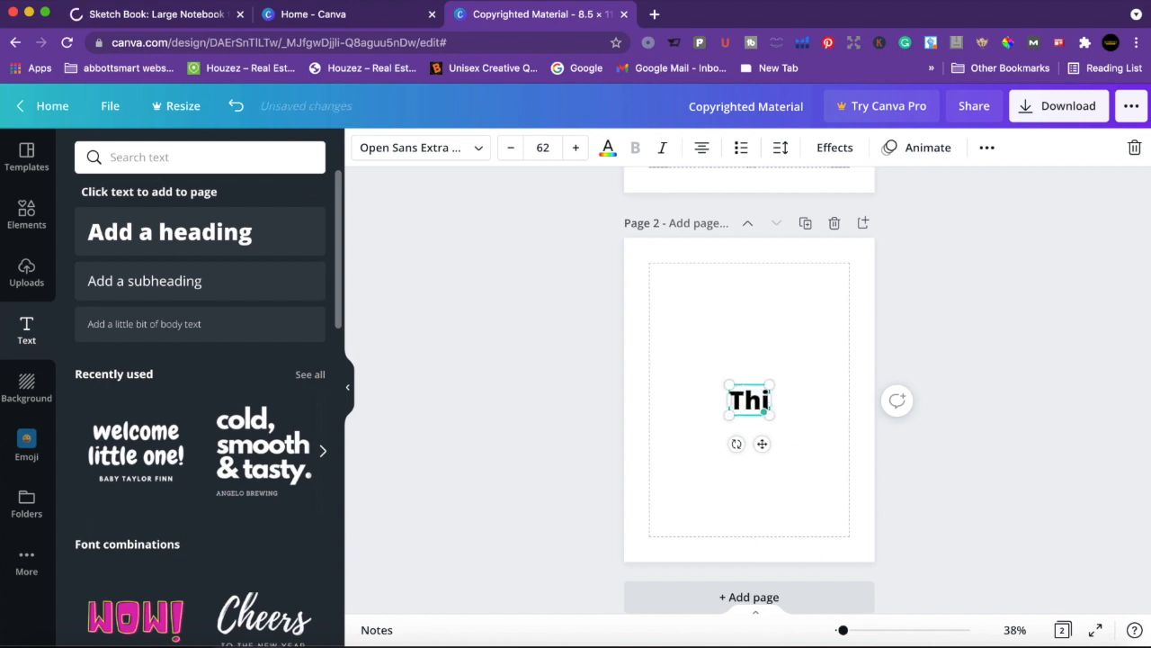
{"action": "type", "text": "s Sketch book"}
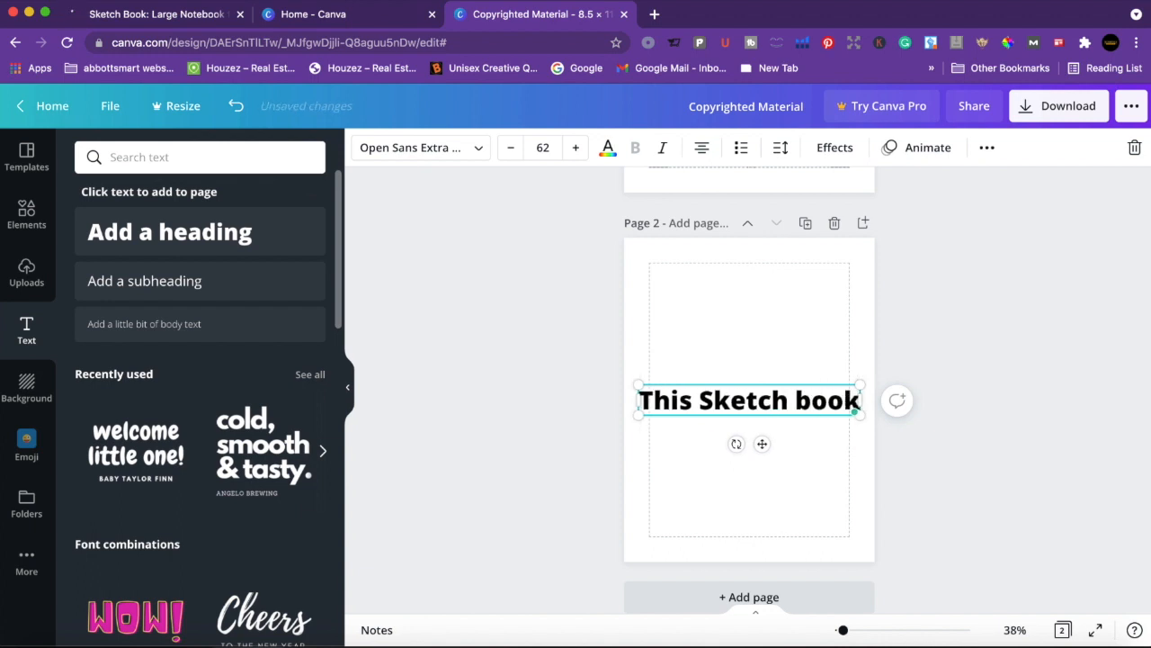
{"action": "key", "text": "BackSpace"}
{"action": "key", "text": "BackSpace"}
{"action": "key", "text": "BackSpace"}
{"action": "key", "text": "BackSpace"}
{"action": "key", "text": "BackSpace"}
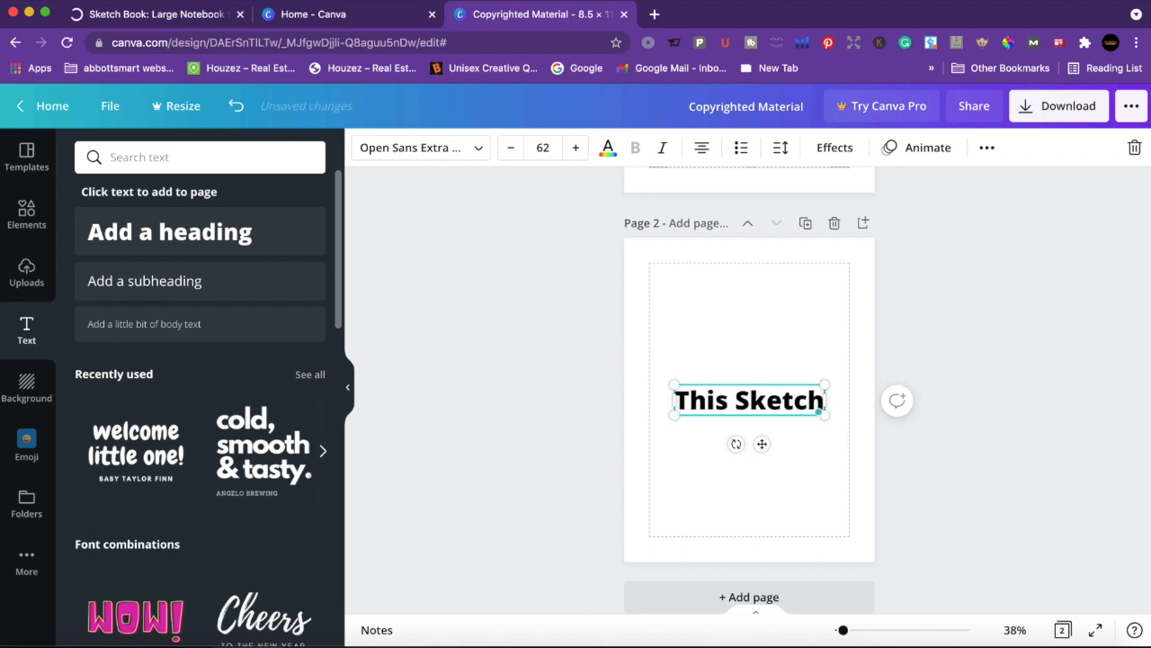
{"action": "type", "text": "Boo"}
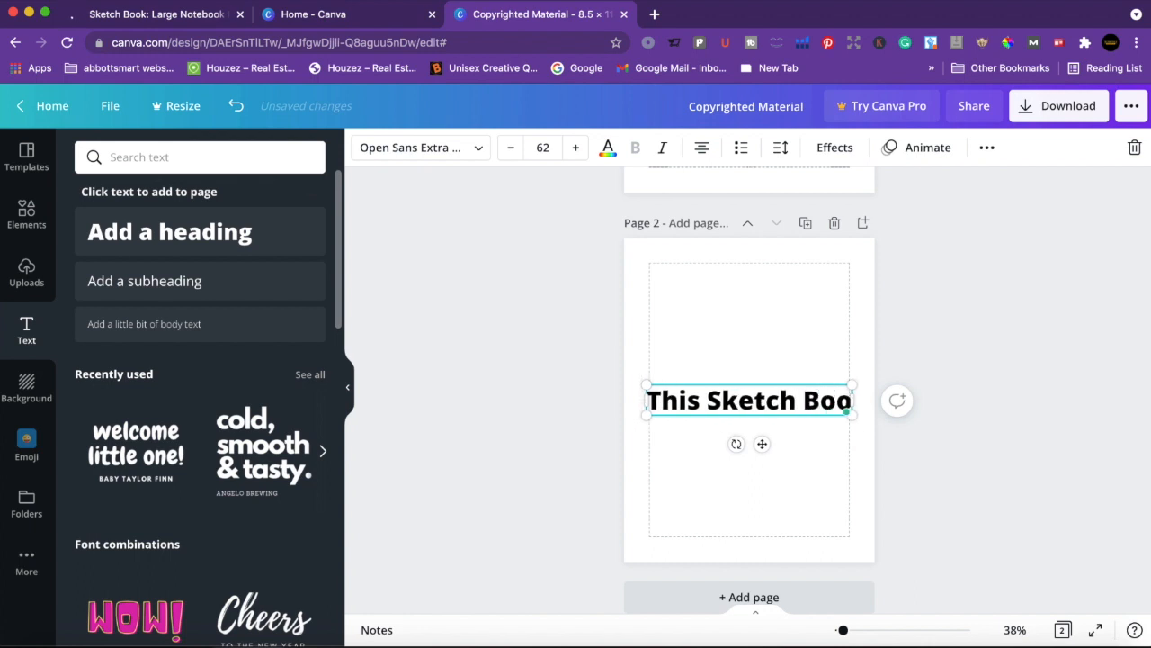
{"action": "type", "text": "k Belongs to"}
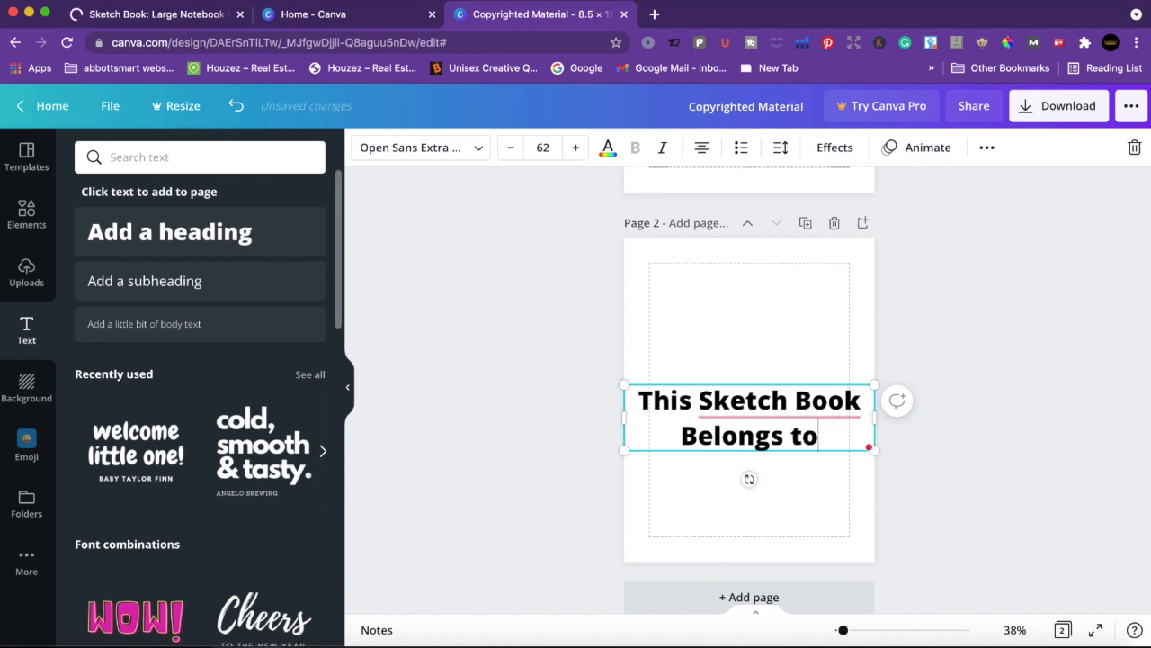
{"action": "mouse_move", "coordinate": [770, 406]}
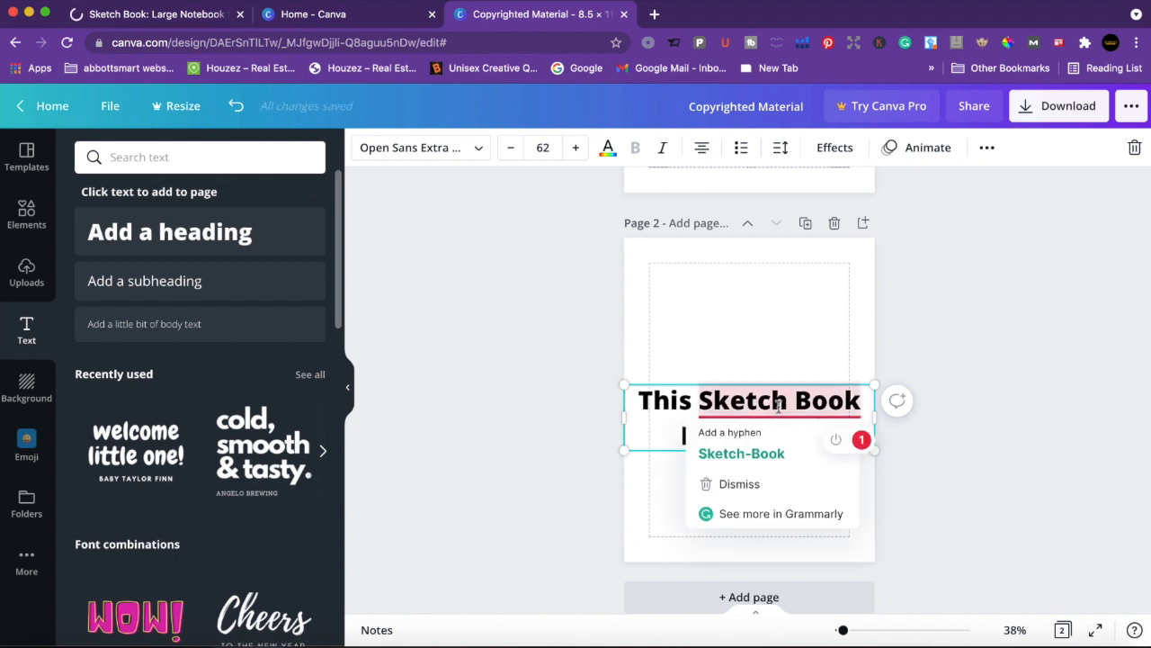
{"action": "left_click", "coordinate": [761, 453]}
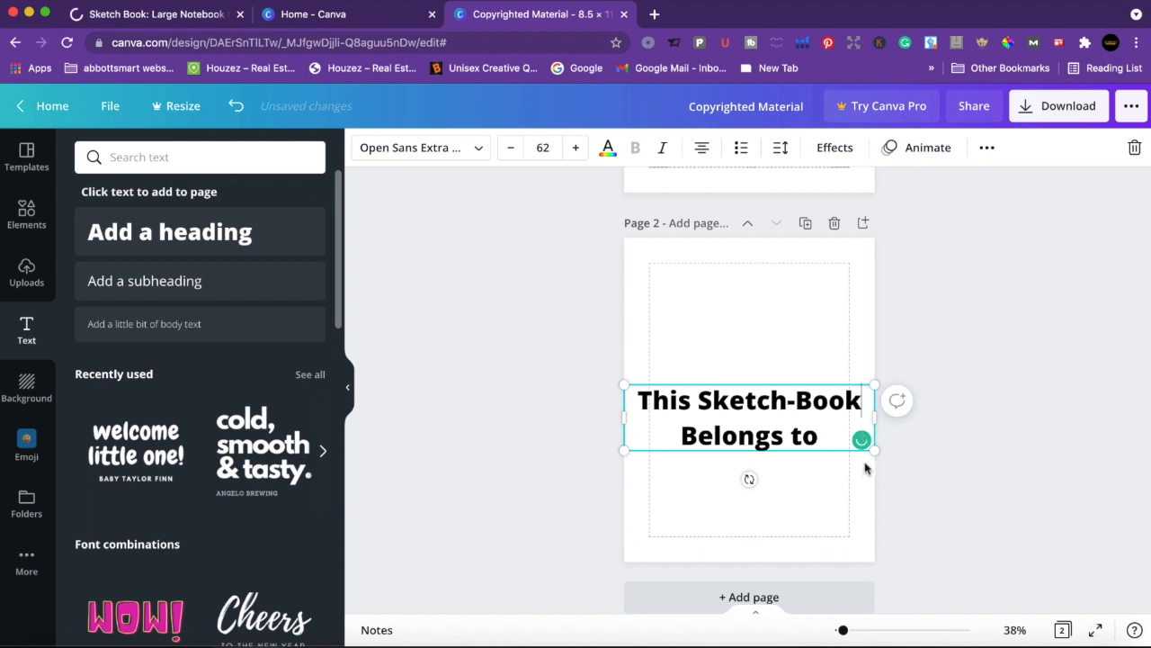
- Scale the heading down to size 36.1 in the upper part of page 2 and set its font to Berkshire Swash
{"action": "left_click_drag", "start_coordinate": [692, 398], "coordinate": [729, 413]}
{"action": "left_click_drag", "start_coordinate": [815, 477], "coordinate": [764, 381]}
{"action": "left_click", "coordinate": [459, 156]}
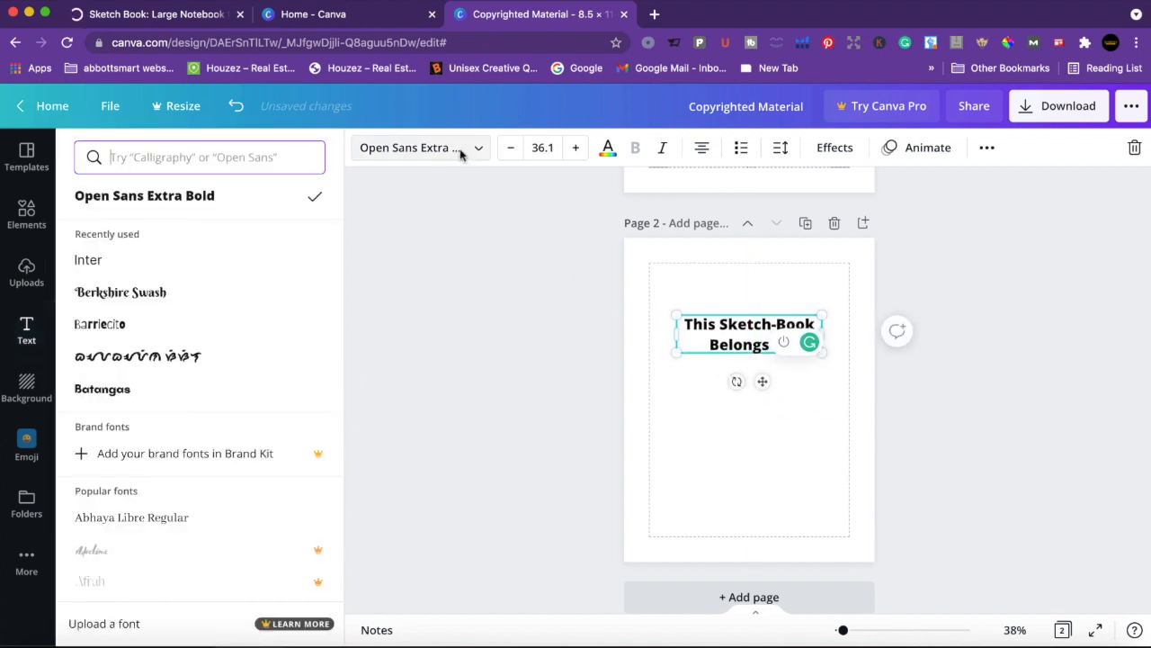
{"action": "left_click", "coordinate": [95, 261]}
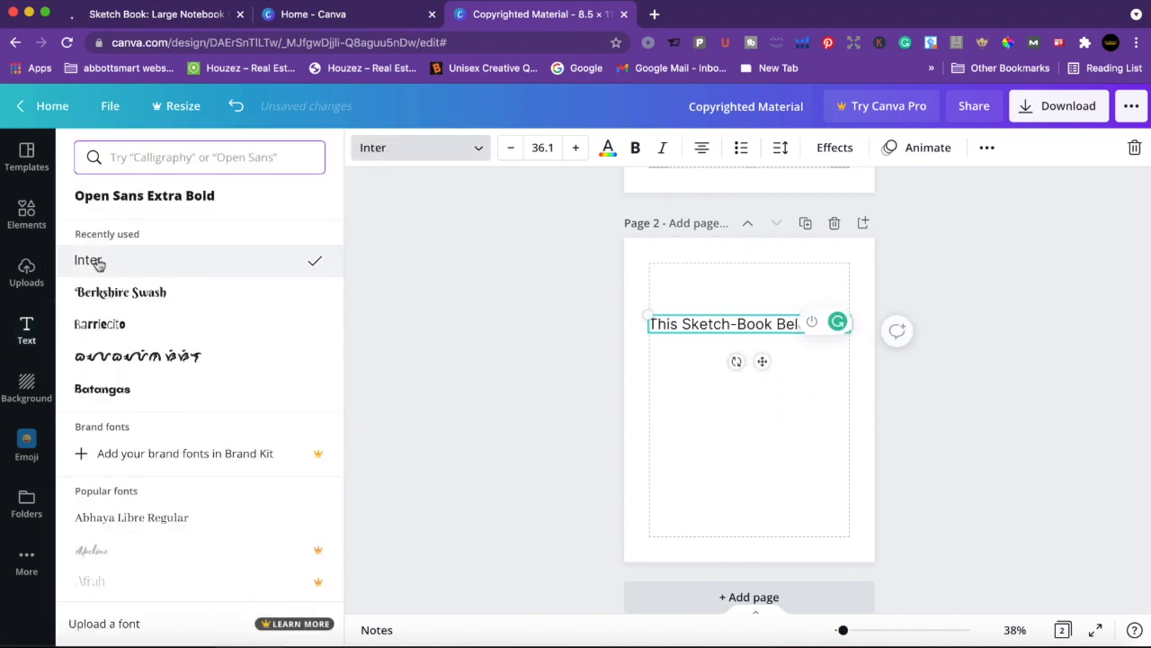
{"action": "left_click", "coordinate": [151, 297]}
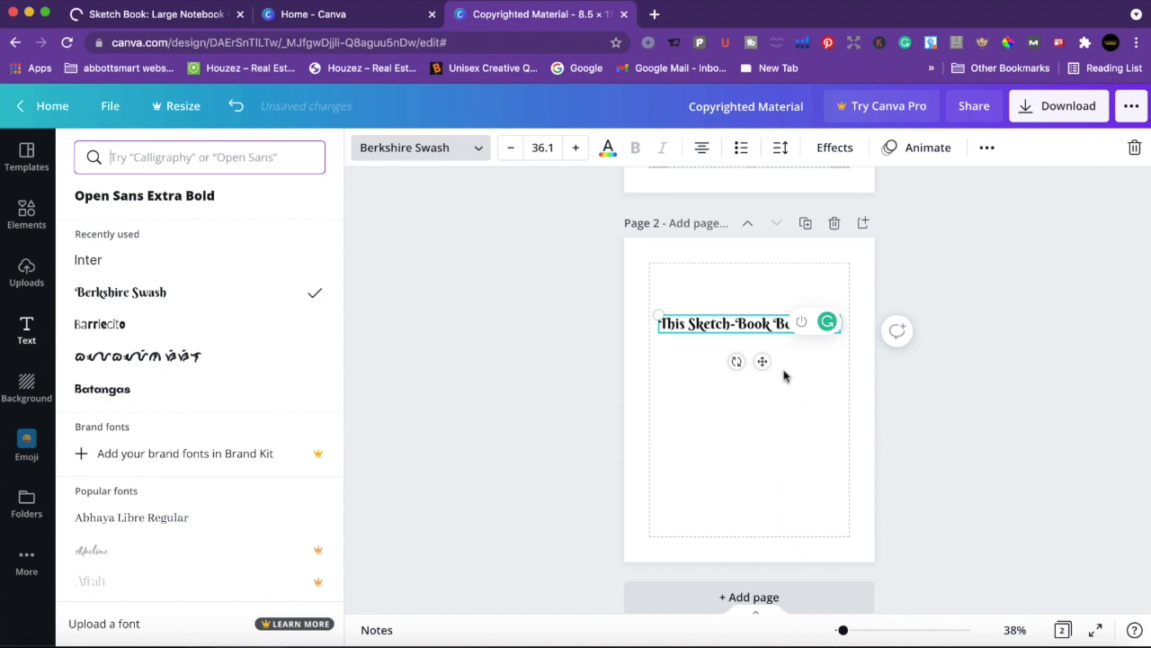
{"action": "left_click", "coordinate": [823, 431]}
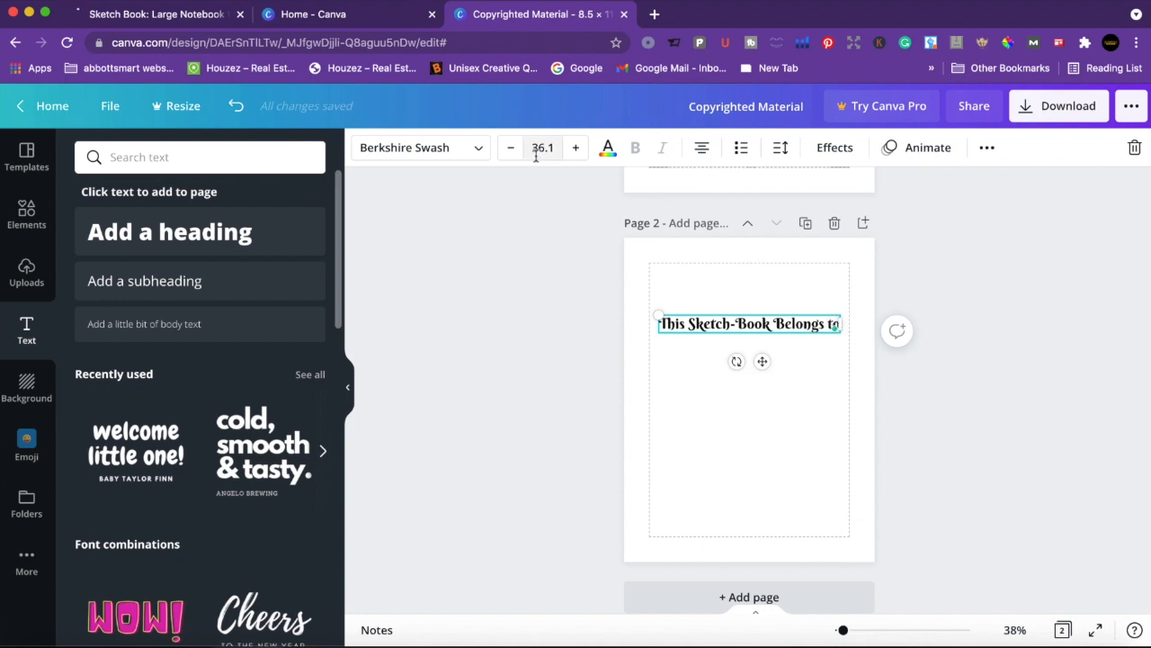
- Enlarge the heading to size 48.1 and centre it on two lines within the page margins
{"action": "left_click", "coordinate": [576, 148]}
{"action": "left_click", "coordinate": [577, 148]}
{"action": "left_click", "coordinate": [577, 147]}
{"action": "left_click", "coordinate": [577, 148]}
{"action": "left_click", "coordinate": [576, 148]}
{"action": "left_click", "coordinate": [576, 148]}
{"action": "left_click", "coordinate": [577, 147]}
{"action": "left_click", "coordinate": [576, 148]}
{"action": "left_click", "coordinate": [576, 148]}
{"action": "left_click", "coordinate": [576, 148]}
{"action": "left_click", "coordinate": [577, 148]}
{"action": "left_click", "coordinate": [577, 148]}
{"action": "left_click_drag", "start_coordinate": [871, 325], "coordinate": [828, 348]}
{"action": "left_click_drag", "start_coordinate": [772, 393], "coordinate": [765, 392]}
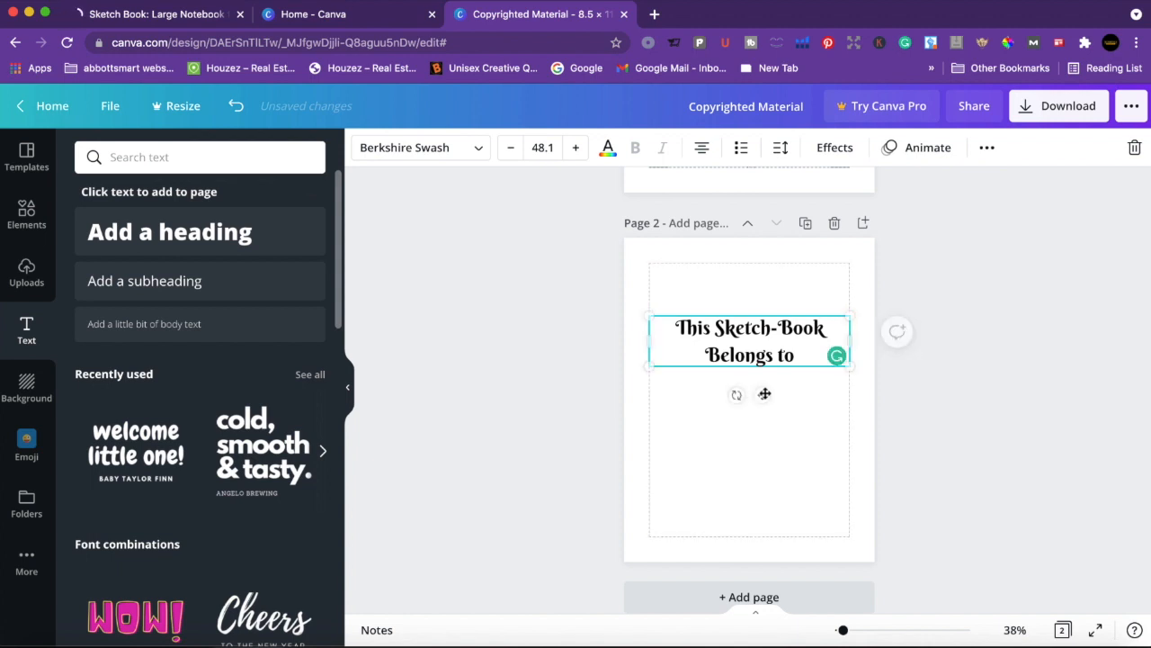
{"action": "left_click", "coordinate": [978, 472]}
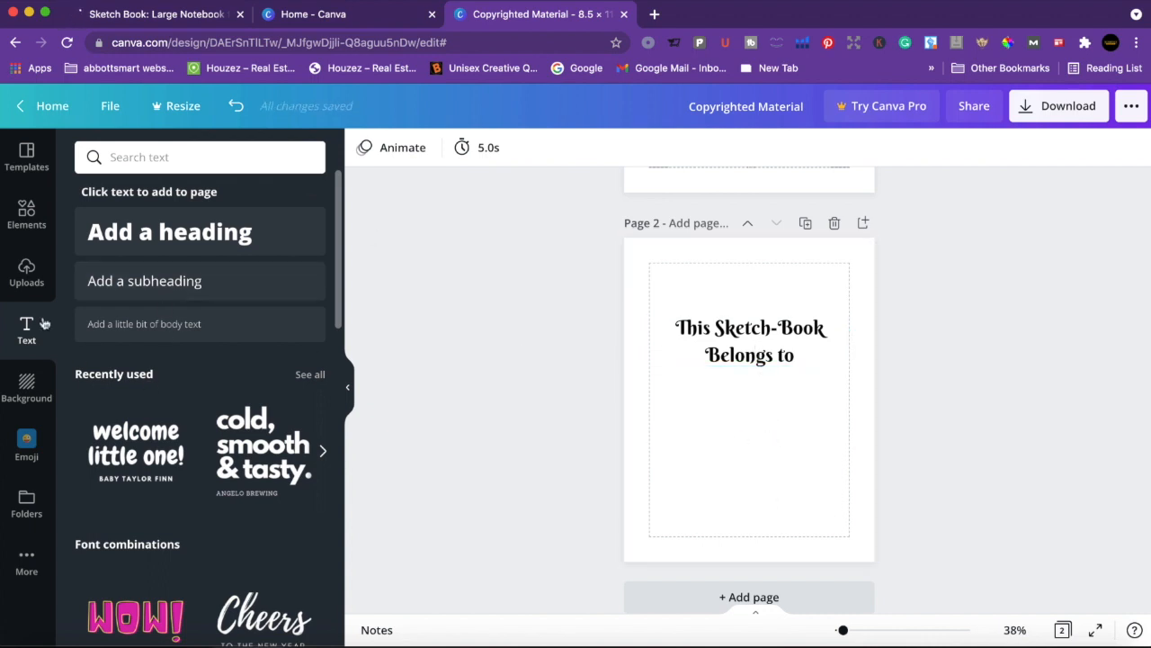
- Add a solid line with a line weight of 3 below the heading, shortened to about the heading's width and centred
{"action": "left_click", "coordinate": [27, 216]}
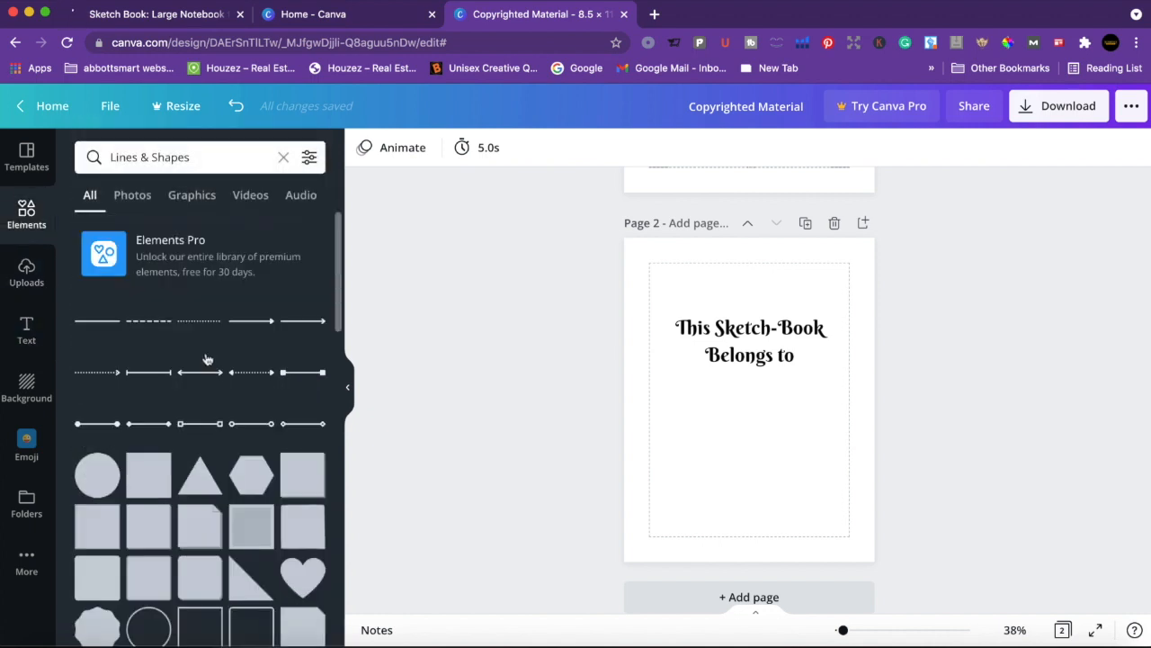
{"action": "left_click", "coordinate": [94, 321]}
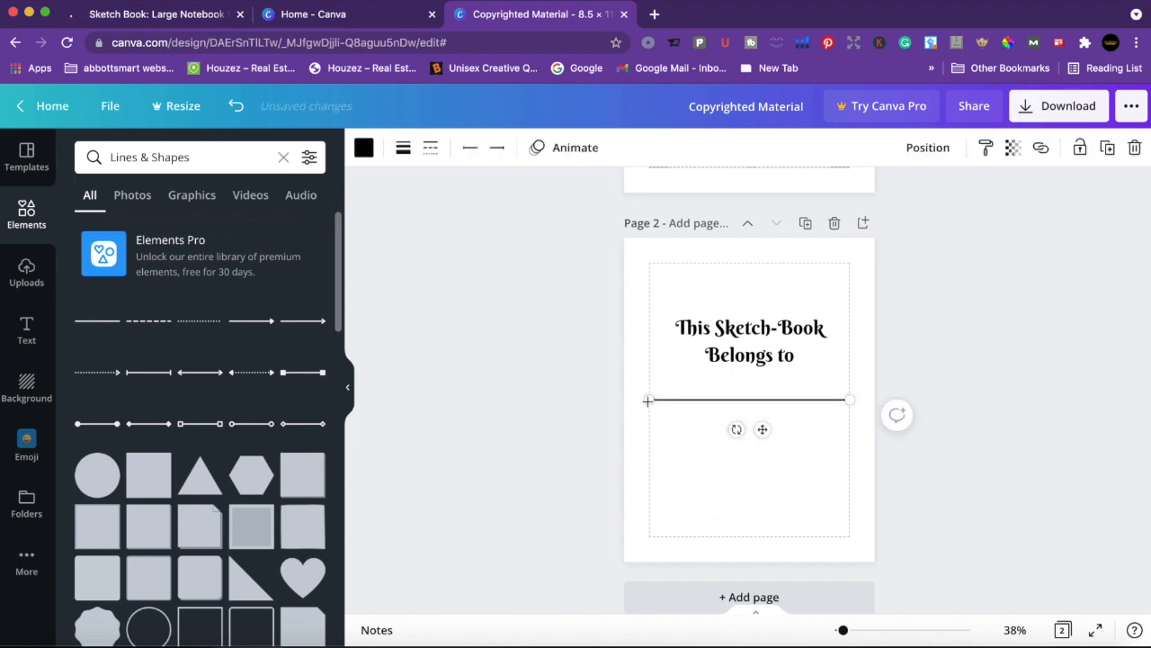
{"action": "left_click_drag", "start_coordinate": [648, 400], "coordinate": [698, 400]}
{"action": "left_click_drag", "start_coordinate": [782, 430], "coordinate": [767, 432]}
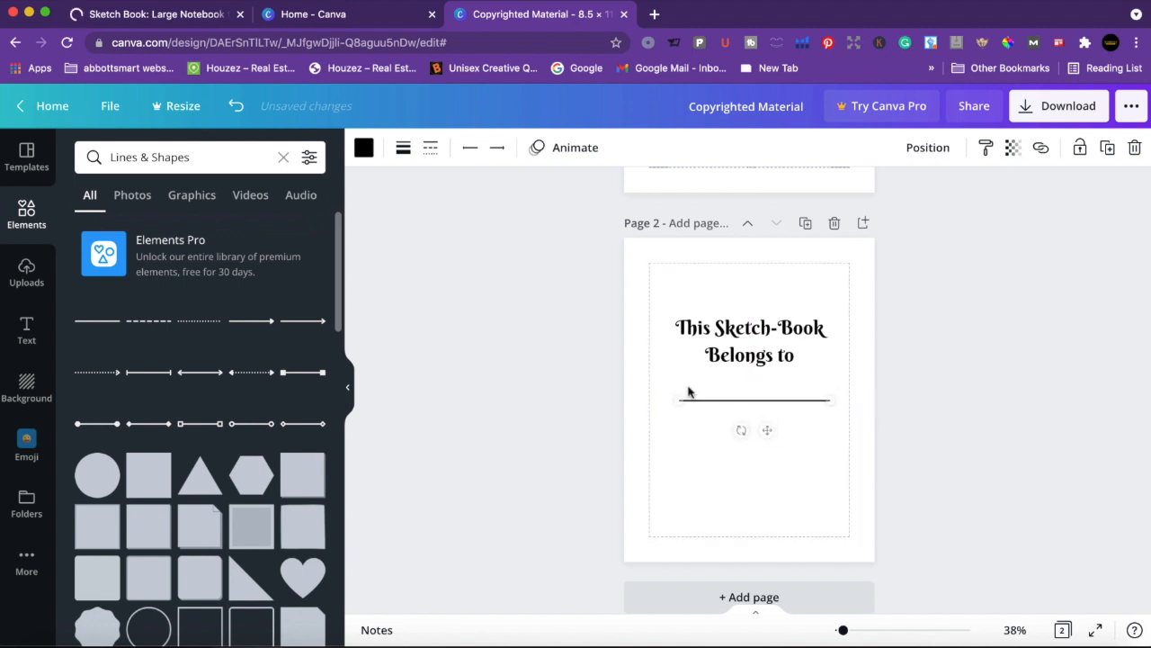
{"action": "left_click", "coordinate": [403, 151]}
{"action": "left_click_drag", "start_coordinate": [494, 196], "coordinate": [495, 200]}
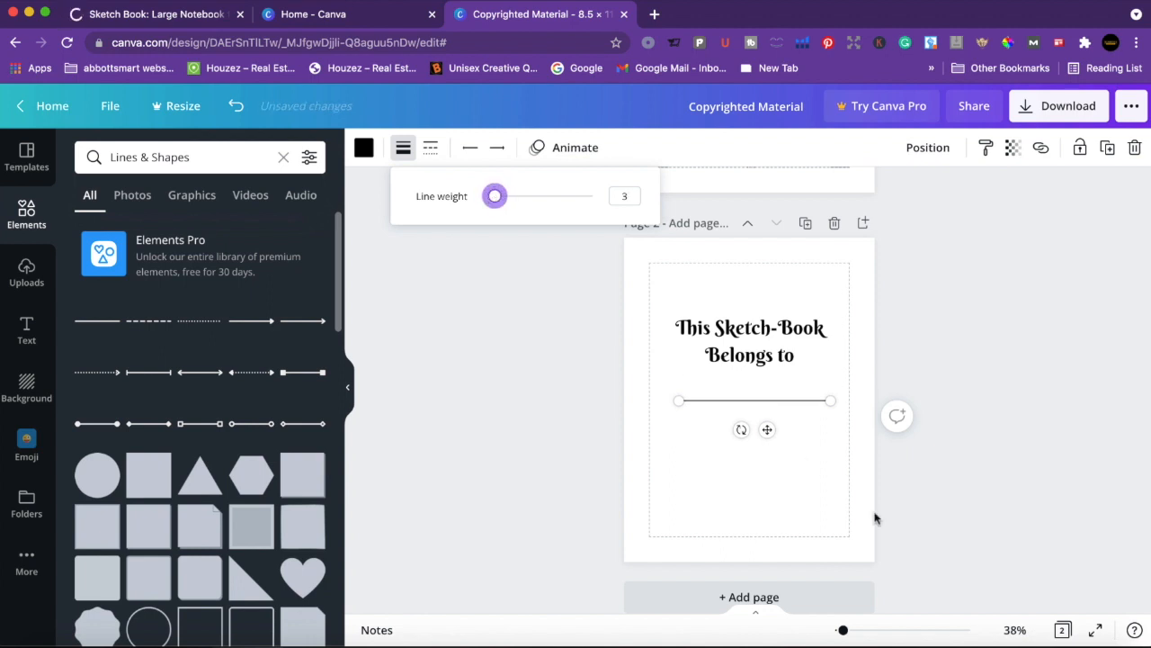
- Duplicate the line and place the copy a short distance directly below the original
{"action": "left_click", "coordinate": [1107, 148]}
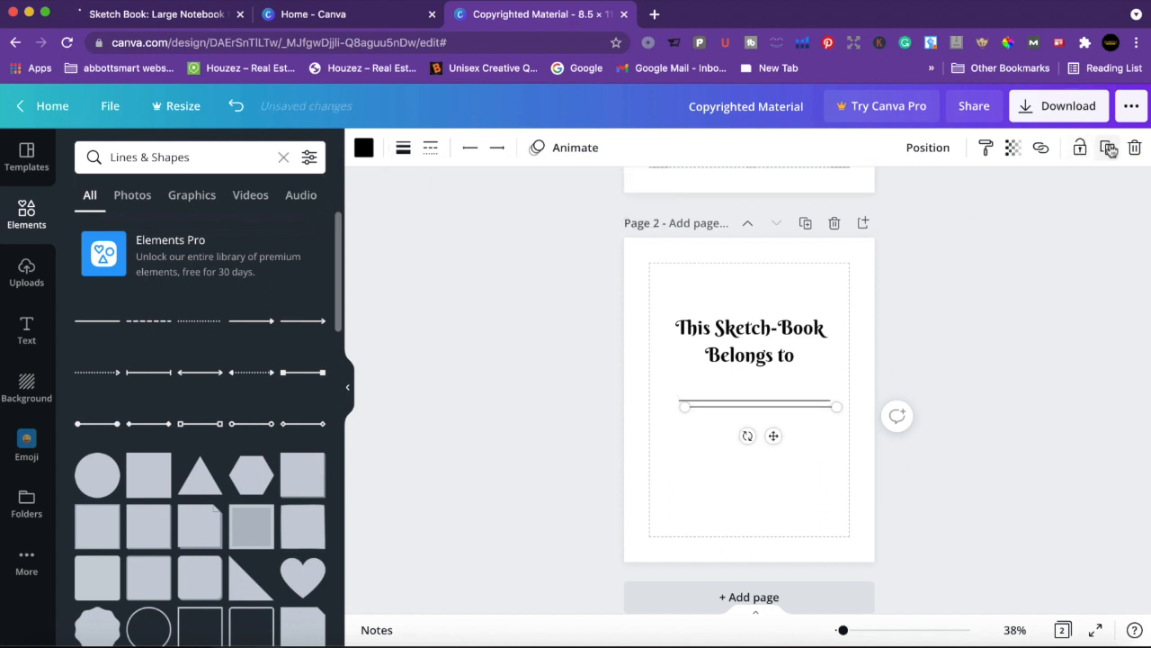
{"action": "left_click_drag", "start_coordinate": [773, 451], "coordinate": [770, 462]}
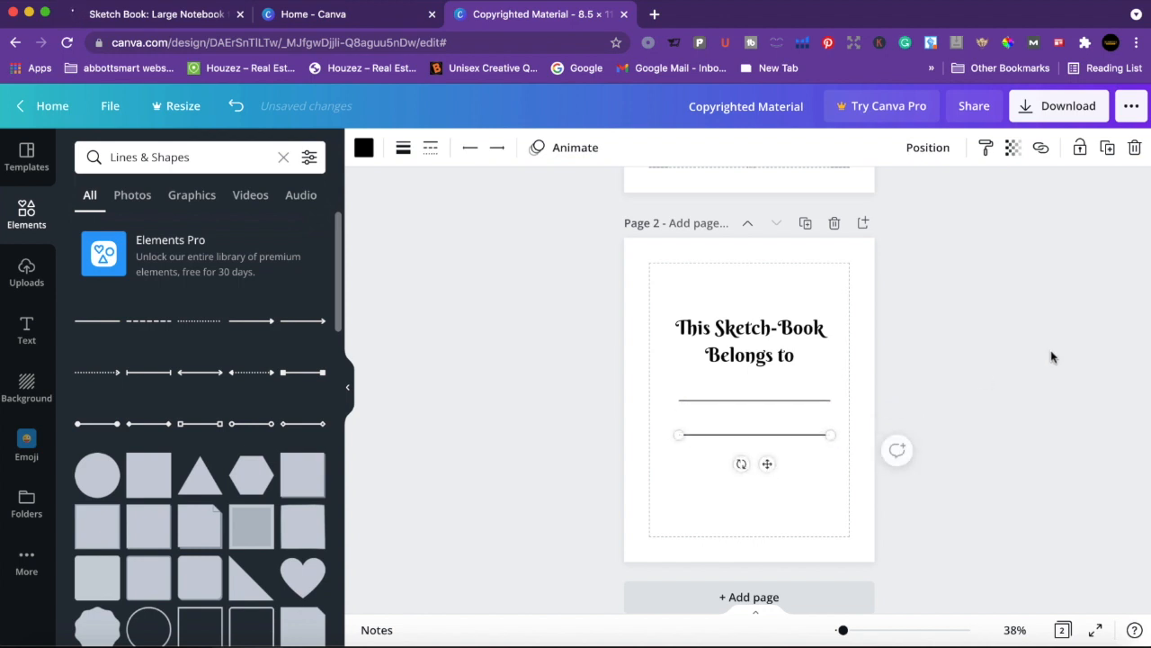
{"action": "left_click", "coordinate": [1034, 338]}
- Copy the lower "Copyrighted Material" text from page 1 and paste it onto page 2
{"action": "scroll", "coordinate": [1029, 330], "scroll_direction": "up", "scroll_amount": 3}
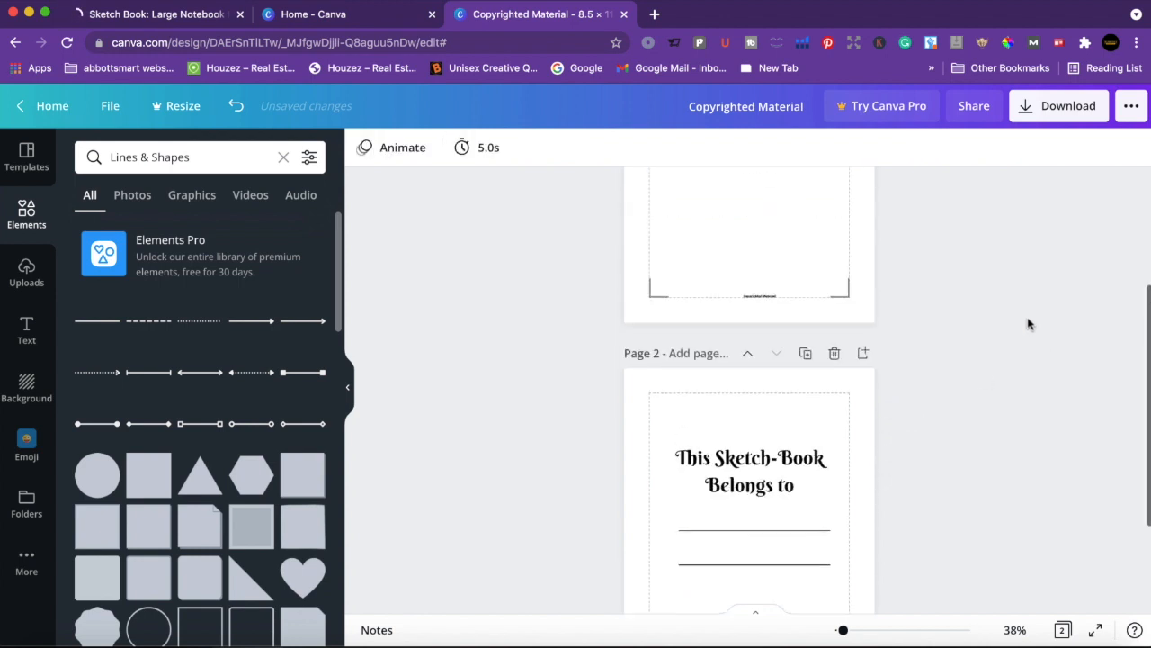
{"action": "left_click", "coordinate": [760, 301]}
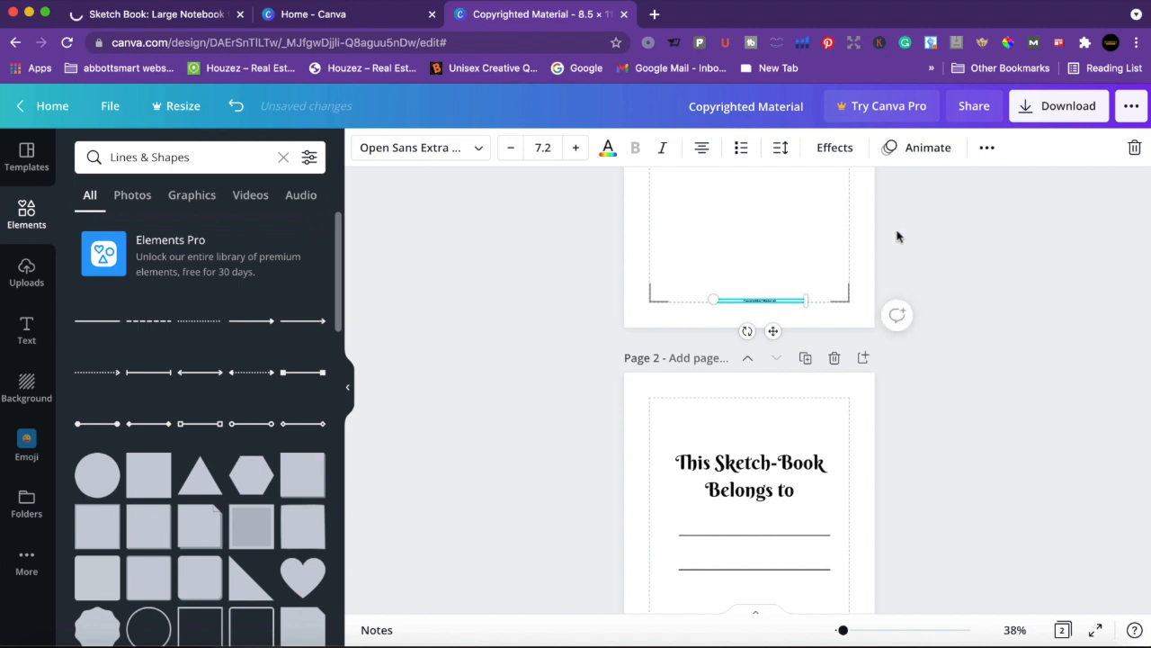
{"action": "left_click", "coordinate": [987, 147]}
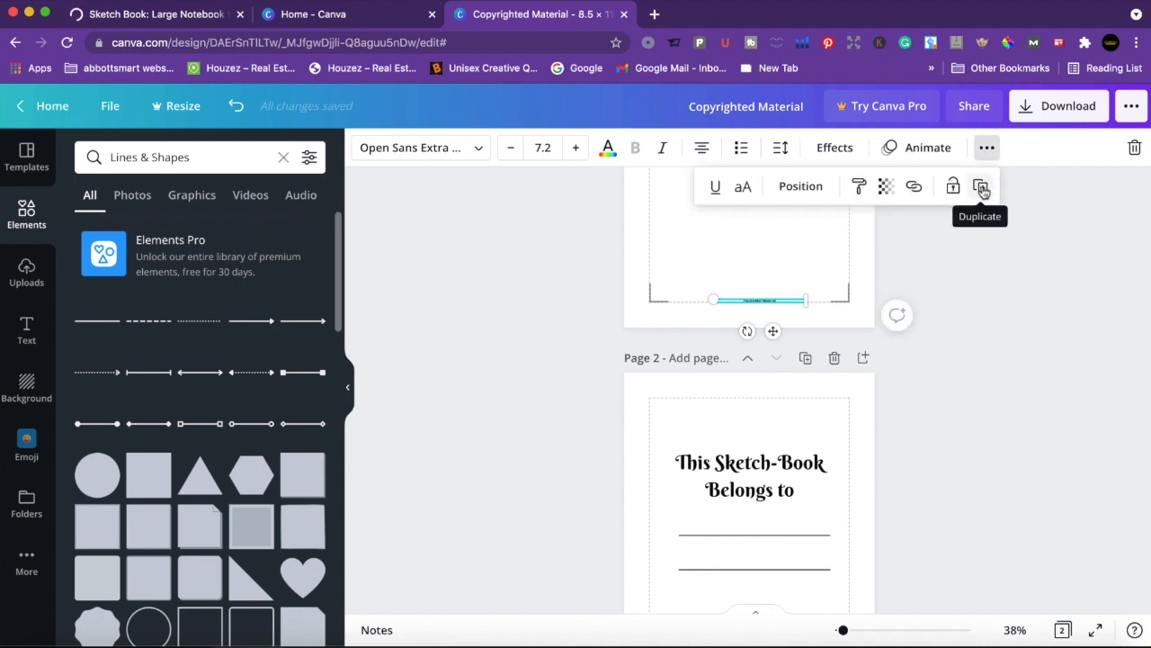
{"action": "right_click", "coordinate": [768, 306]}
{"action": "left_click", "coordinate": [812, 323]}
{"action": "scroll", "coordinate": [812, 331], "scroll_direction": "down", "scroll_amount": 3}
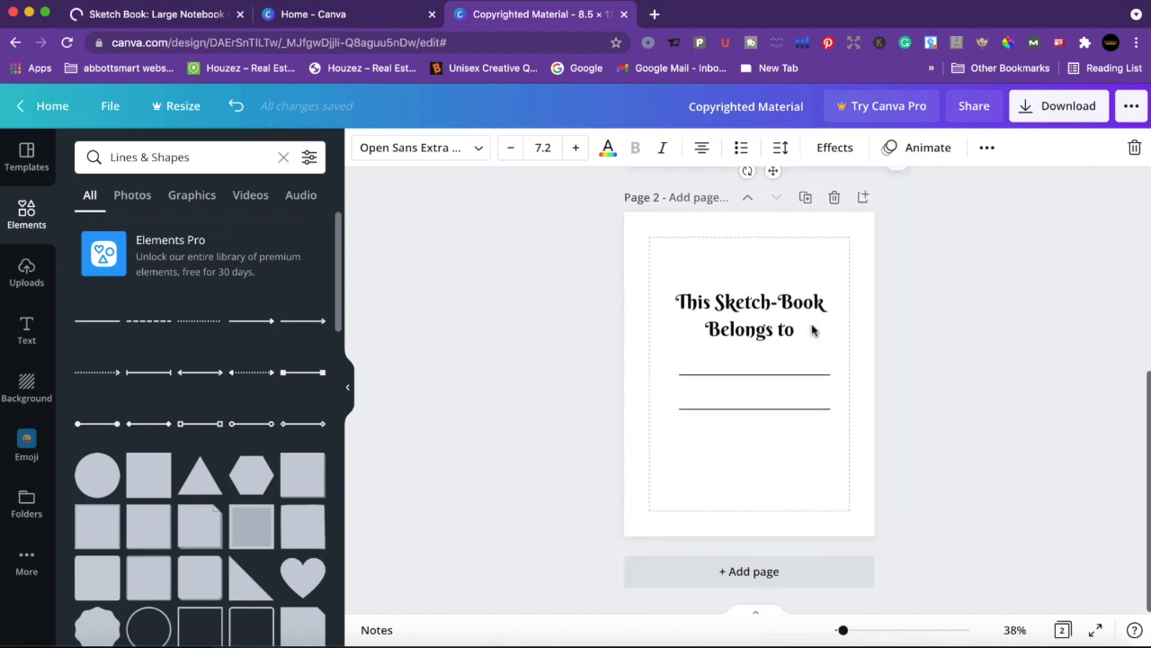
{"action": "left_click", "coordinate": [750, 509]}
{"action": "right_click", "coordinate": [751, 509]}
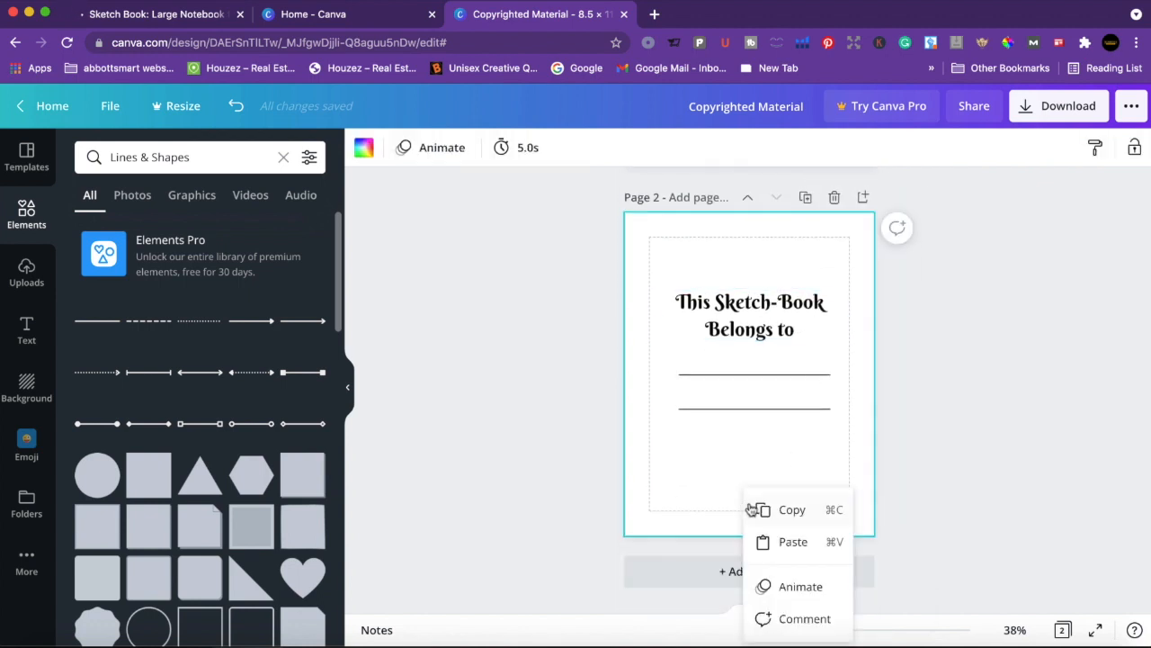
{"action": "left_click", "coordinate": [770, 541]}
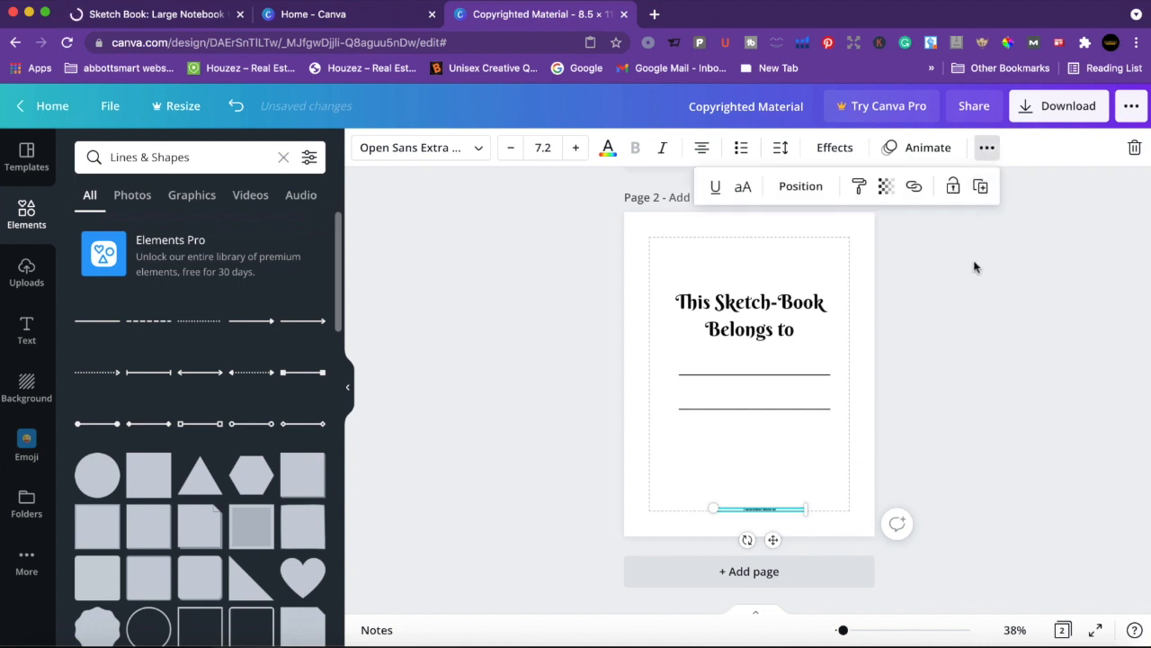
- Duplicate page 2's "Copyrighted Material" text to just inside the top margin, and centre both labels horizontally inside the margins
{"action": "left_click", "coordinate": [981, 186]}
{"action": "left_click_drag", "start_coordinate": [779, 546], "coordinate": [758, 279]}
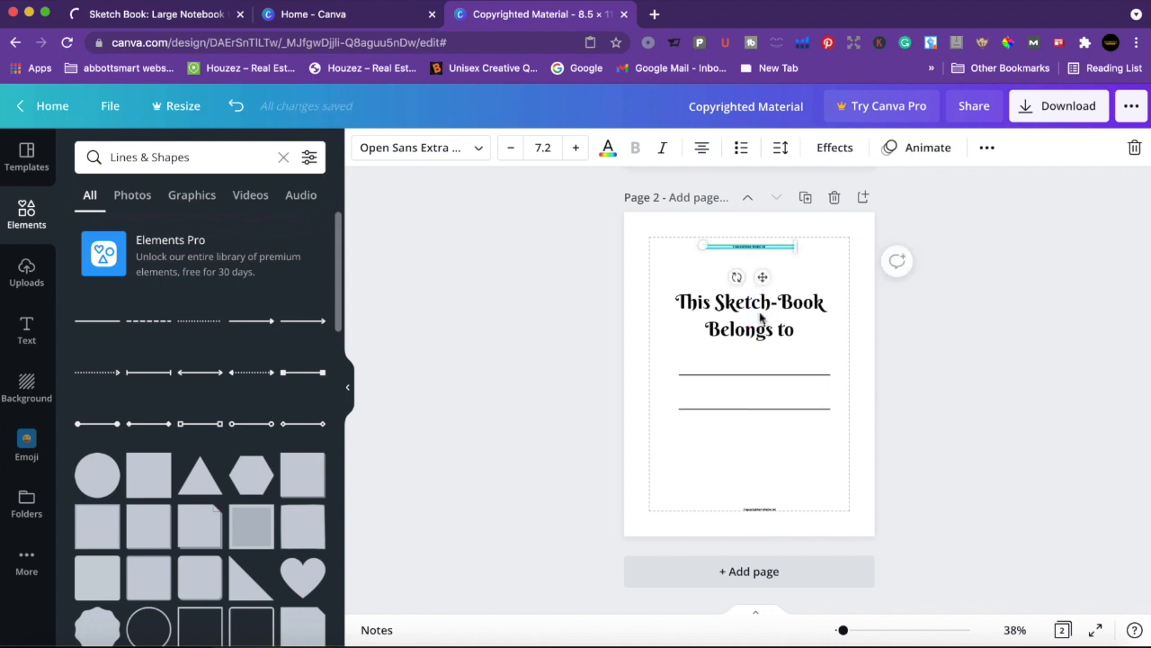
{"action": "left_click", "coordinate": [761, 511]}
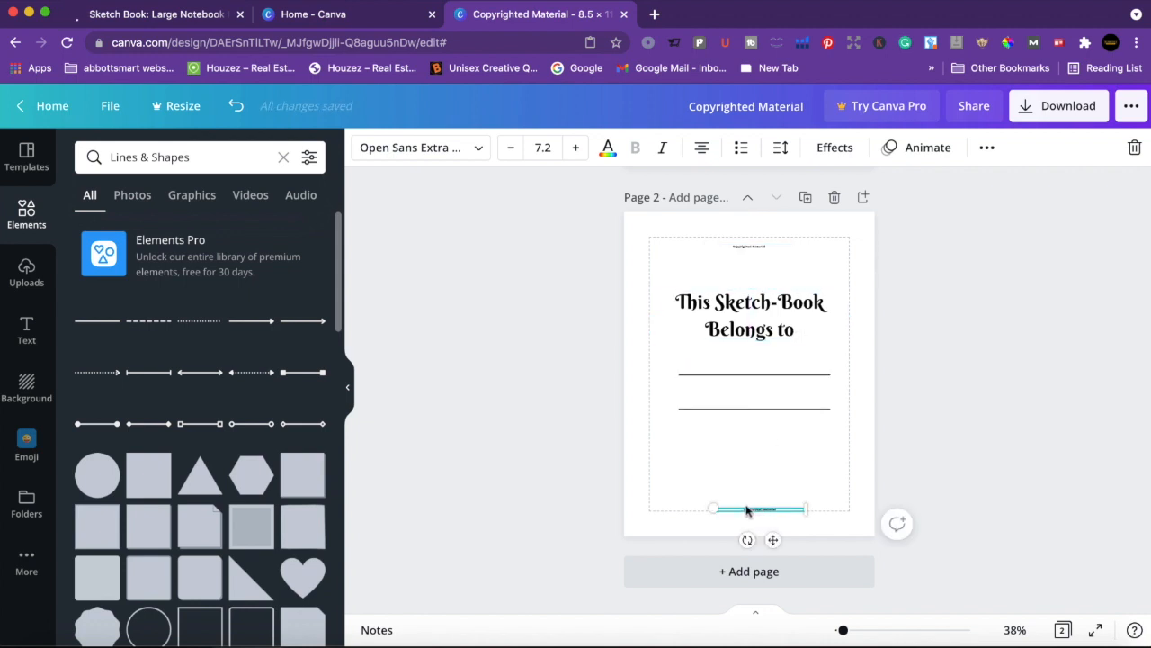
{"action": "left_click_drag", "start_coordinate": [775, 540], "coordinate": [761, 535]}
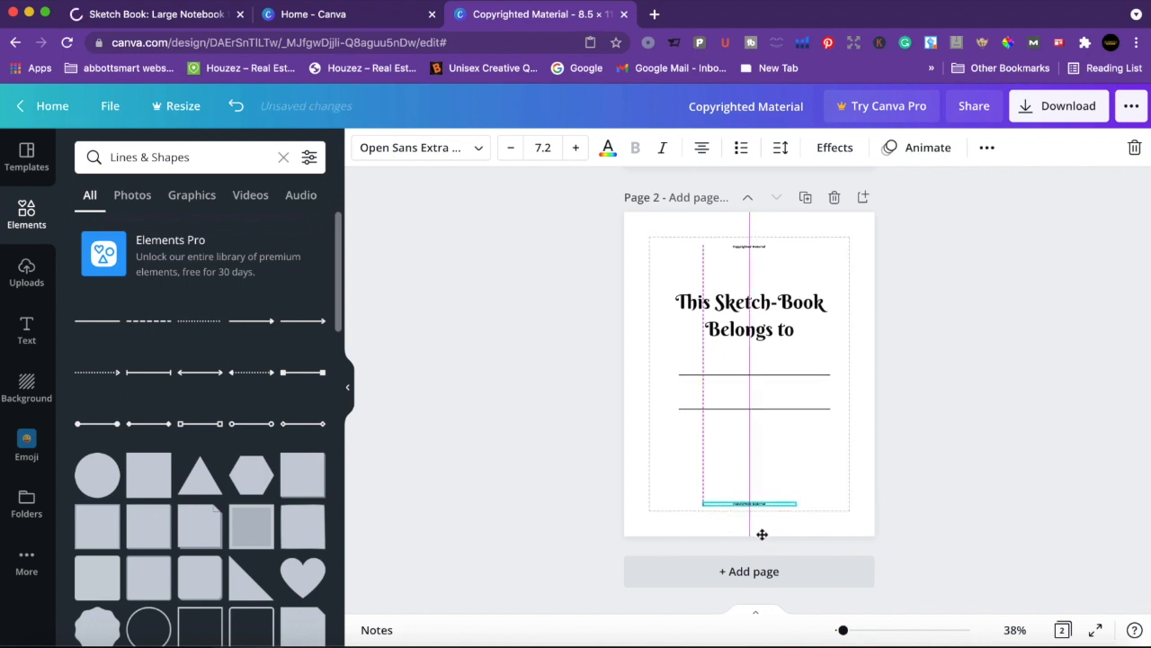
{"action": "left_click_drag", "start_coordinate": [762, 534], "coordinate": [762, 534]}
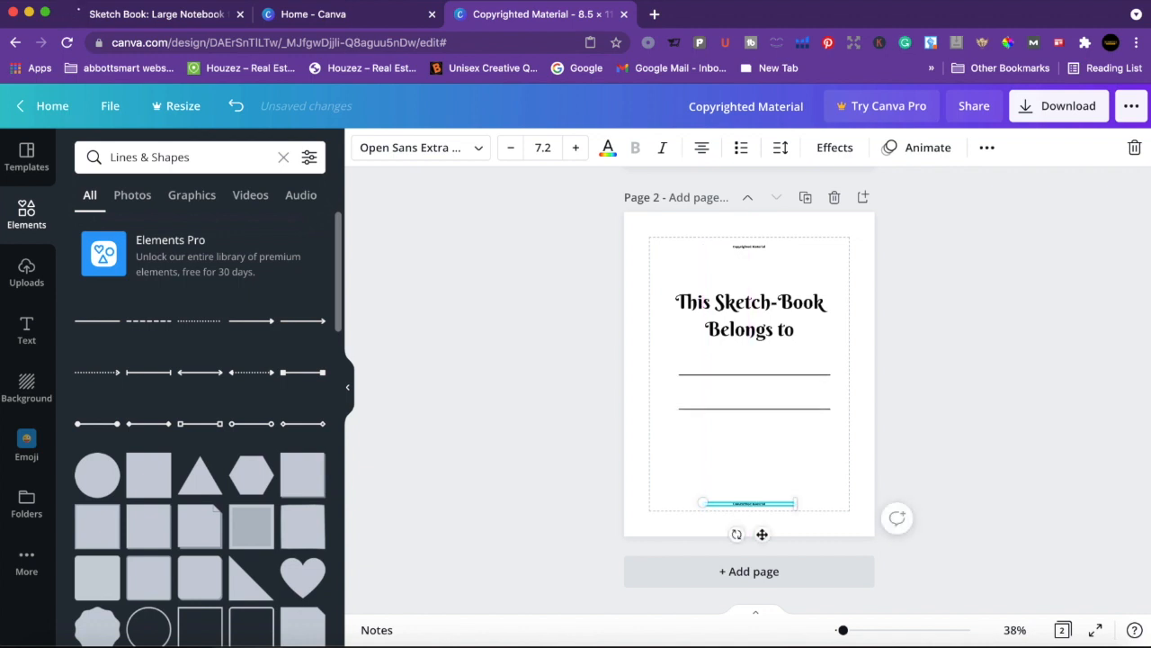
{"action": "left_click", "coordinate": [935, 476]}
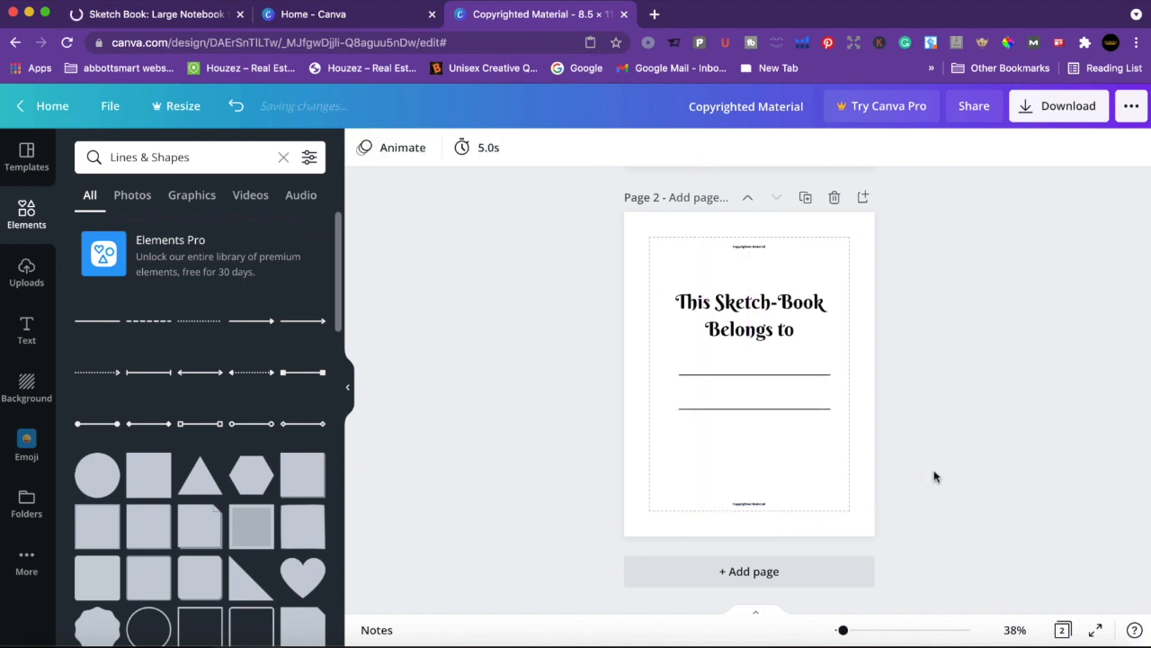
- Download only page 1 of the design as a PDF Print file and dismiss the download confirmation
{"action": "scroll", "coordinate": [935, 477], "scroll_direction": "up", "scroll_amount": 5}
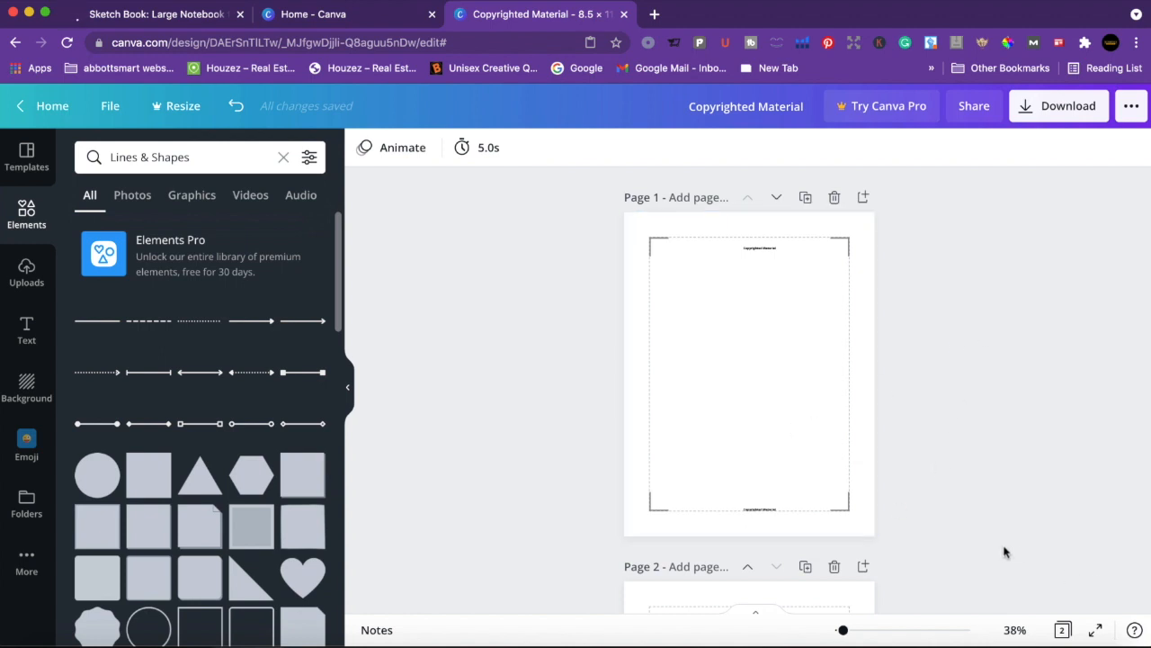
{"action": "scroll", "coordinate": [945, 383], "scroll_direction": "down", "scroll_amount": 1}
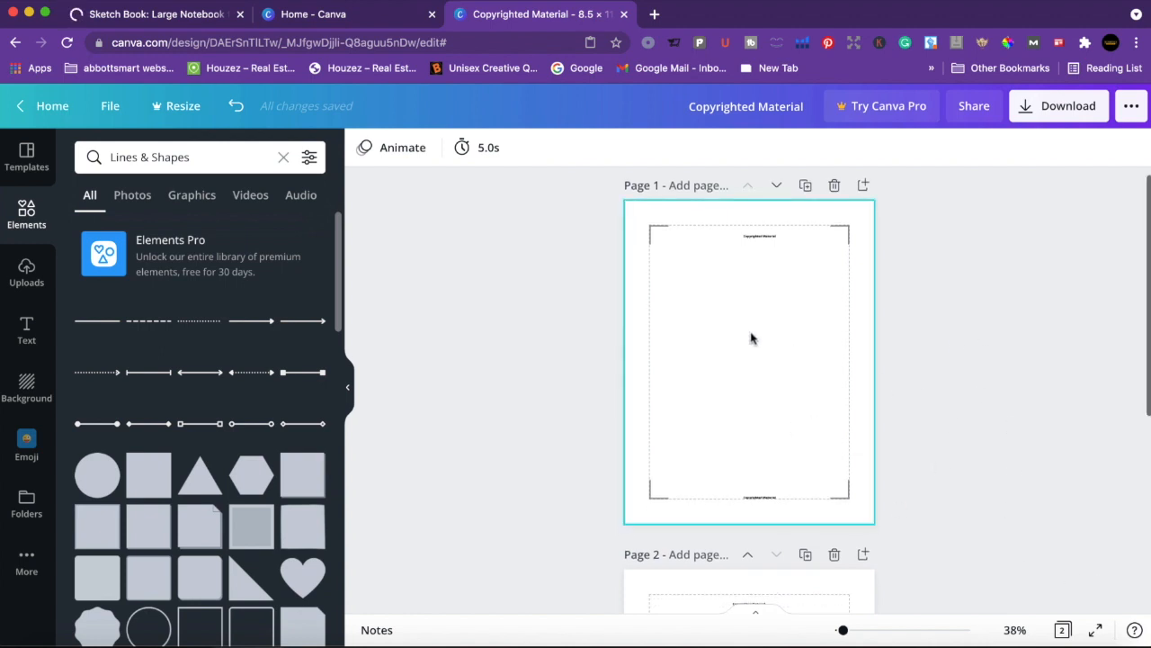
{"action": "left_click", "coordinate": [1036, 106]}
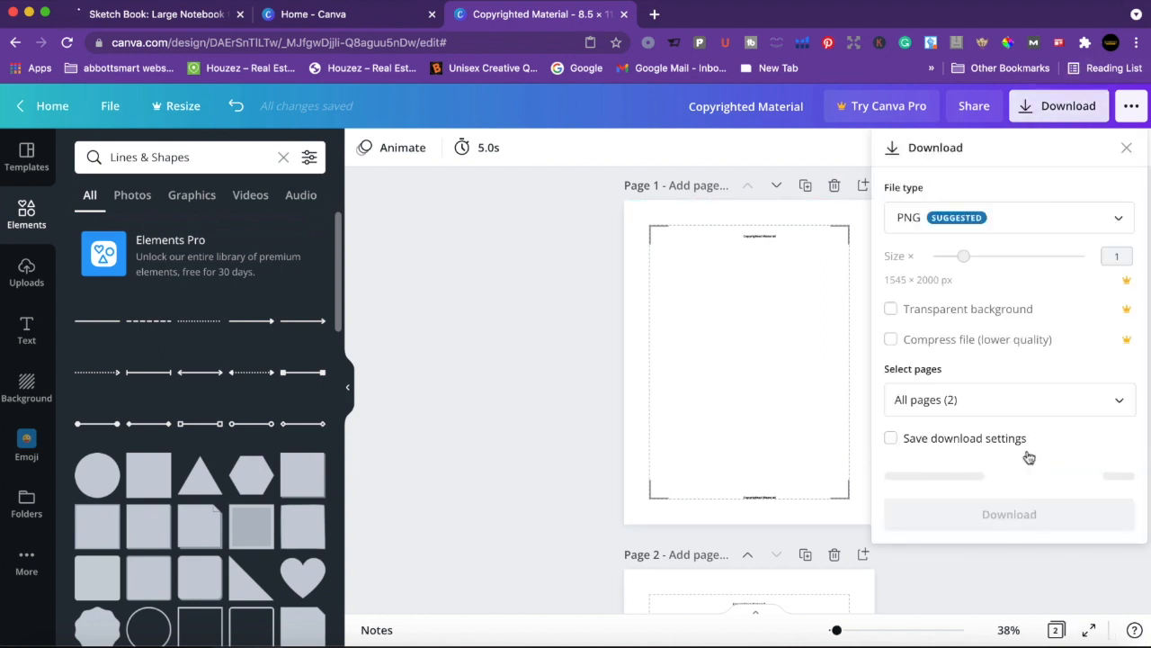
{"action": "left_click", "coordinate": [1115, 225]}
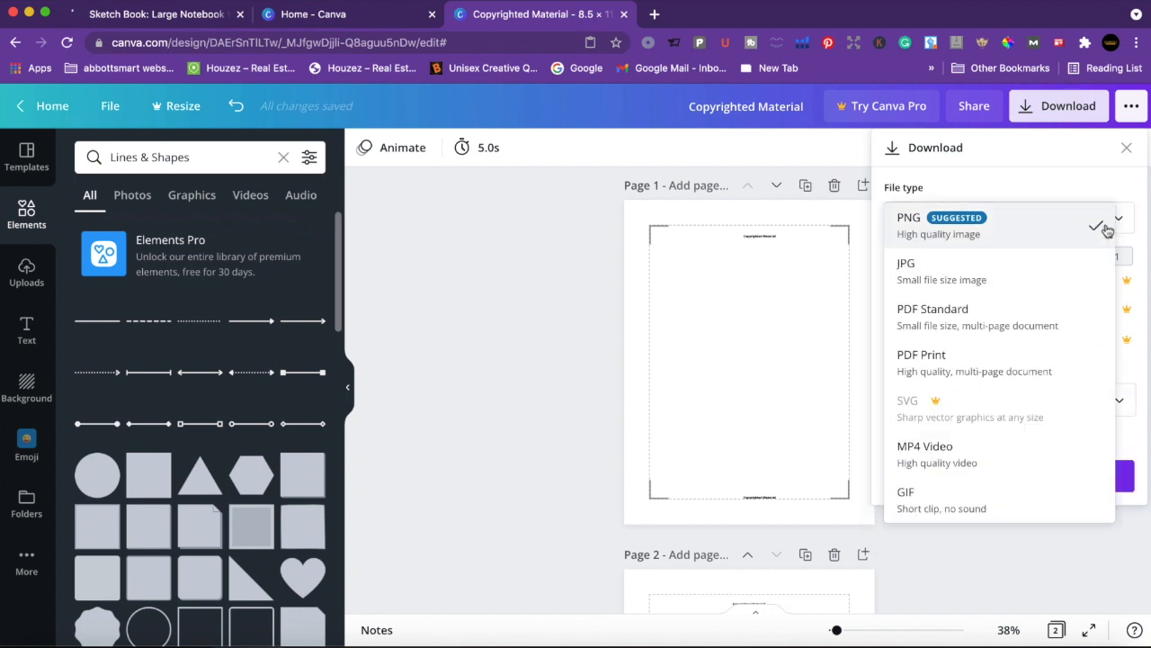
{"action": "left_click", "coordinate": [964, 370]}
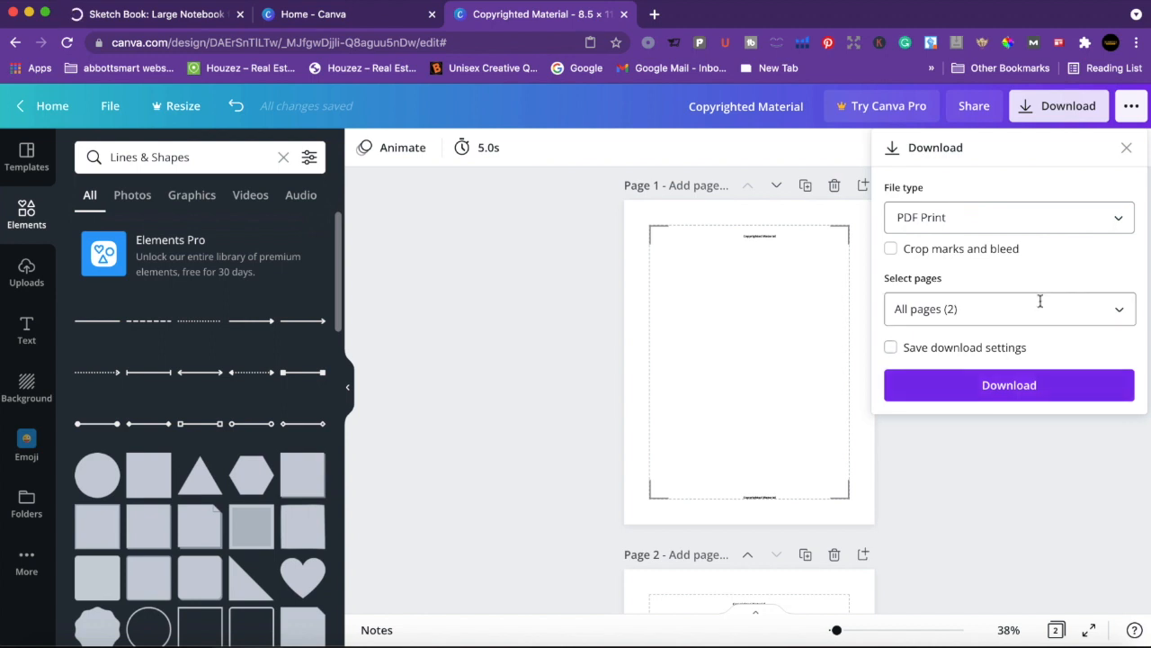
{"action": "left_click", "coordinate": [1117, 310]}
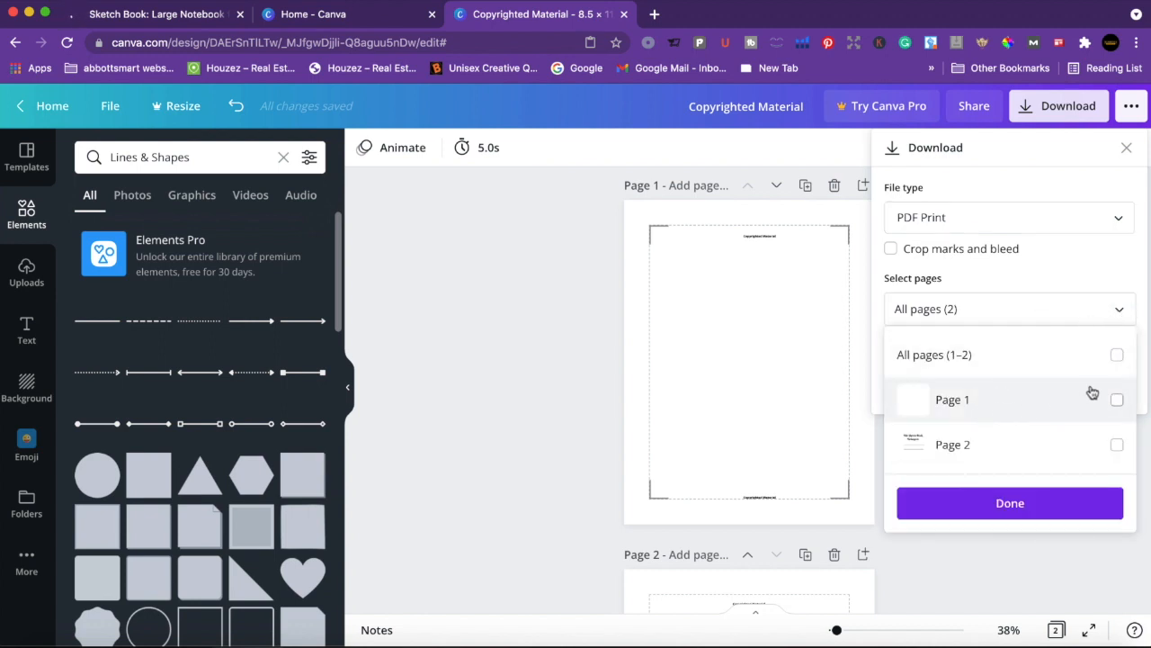
{"action": "left_click", "coordinate": [1117, 401]}
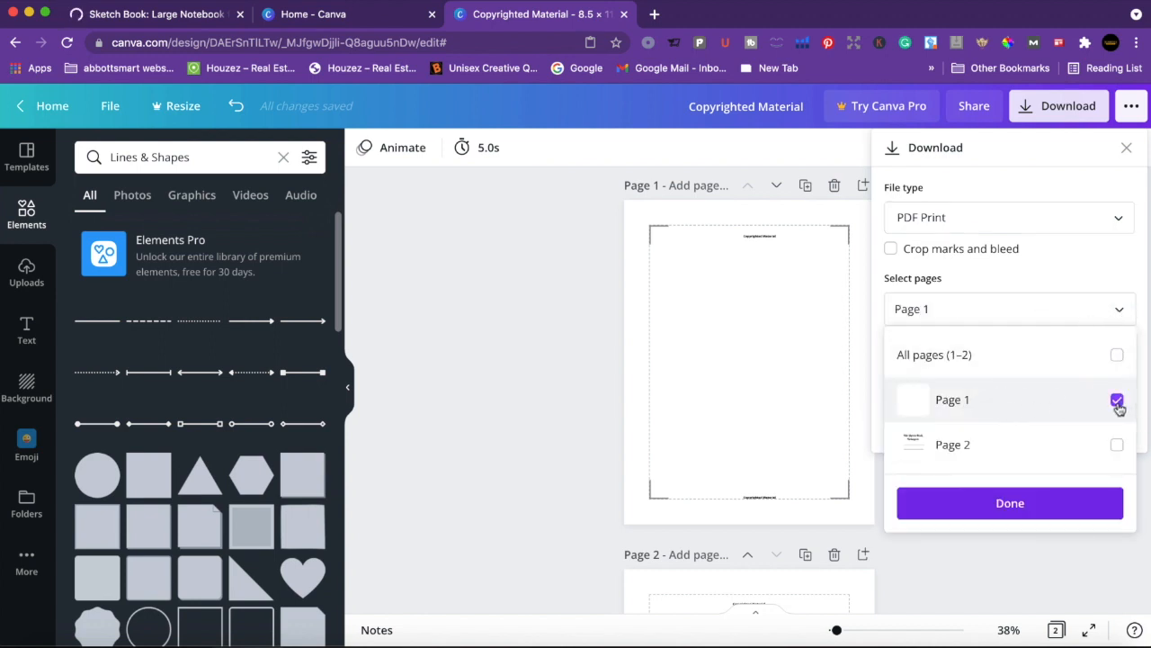
{"action": "left_click", "coordinate": [1042, 502]}
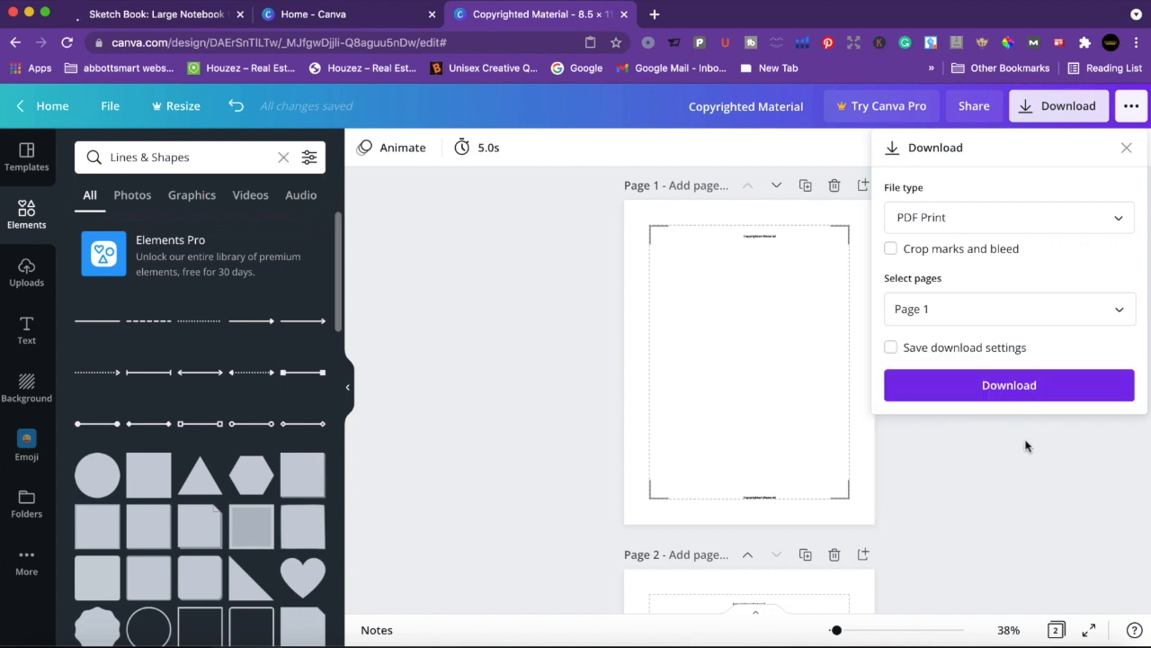
{"action": "left_click", "coordinate": [1019, 385]}
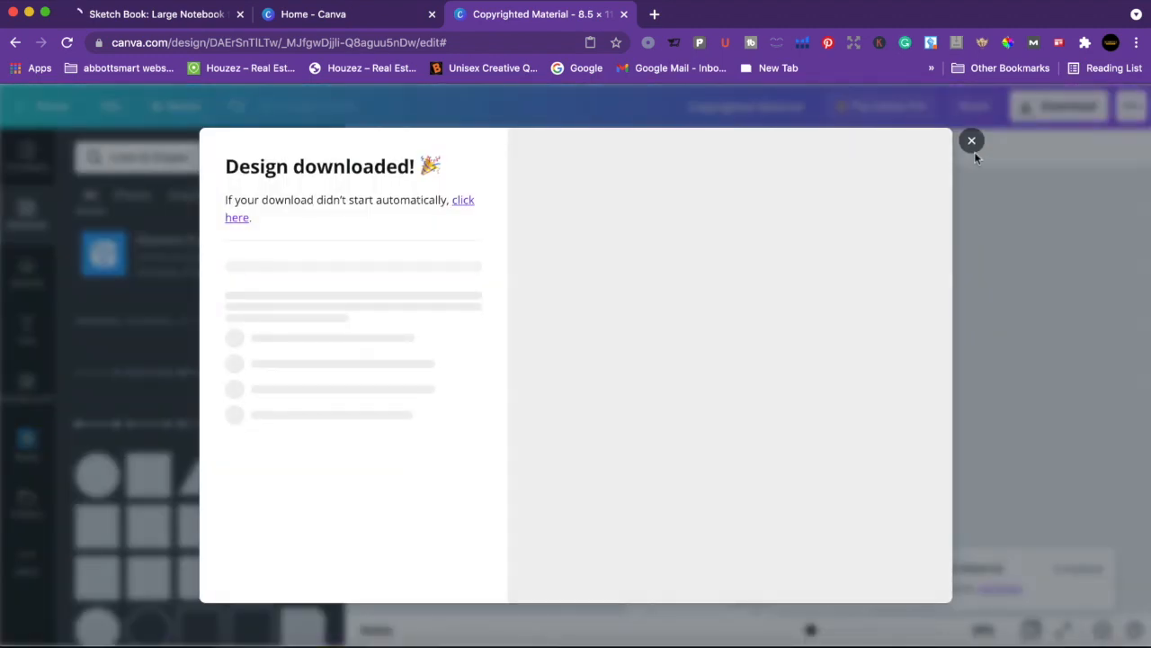
{"action": "left_click", "coordinate": [1035, 113]}
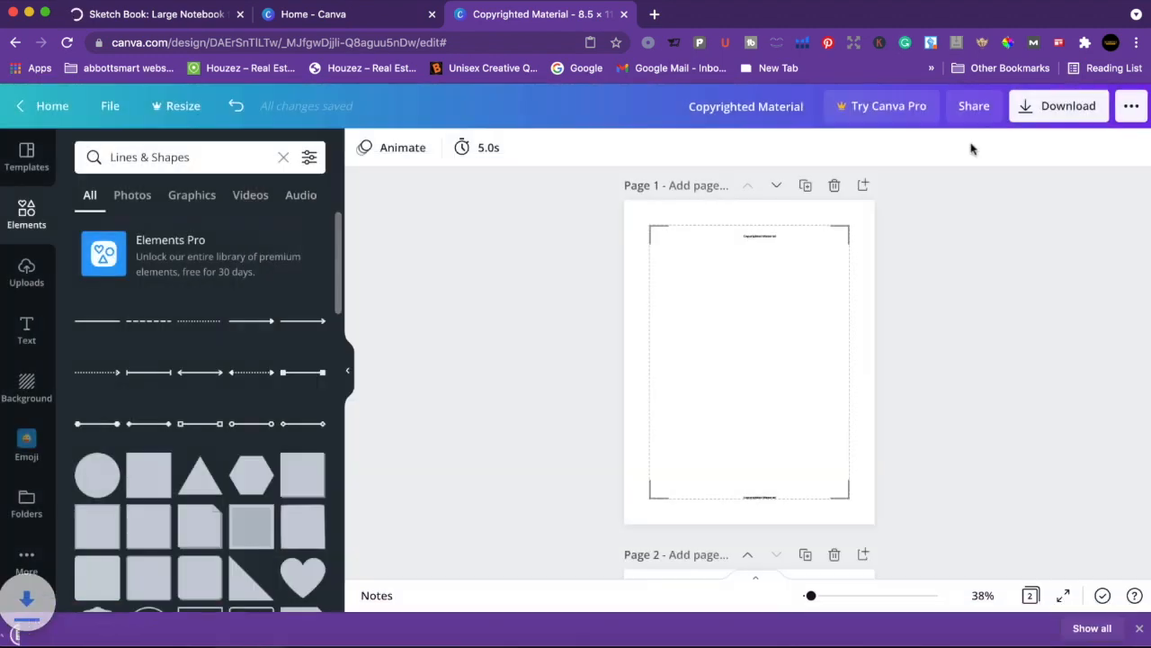
- Download only page 2 of the design as a PDF Print file and dismiss the download confirmation
{"action": "left_click", "coordinate": [1041, 113]}
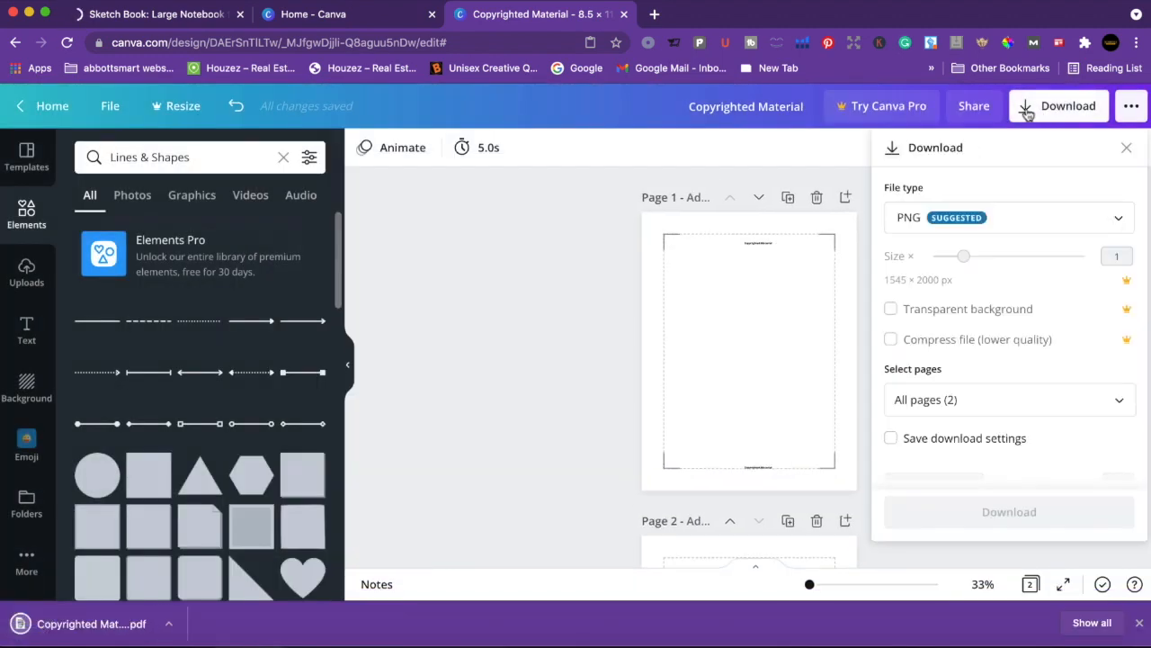
{"action": "left_click", "coordinate": [1116, 403]}
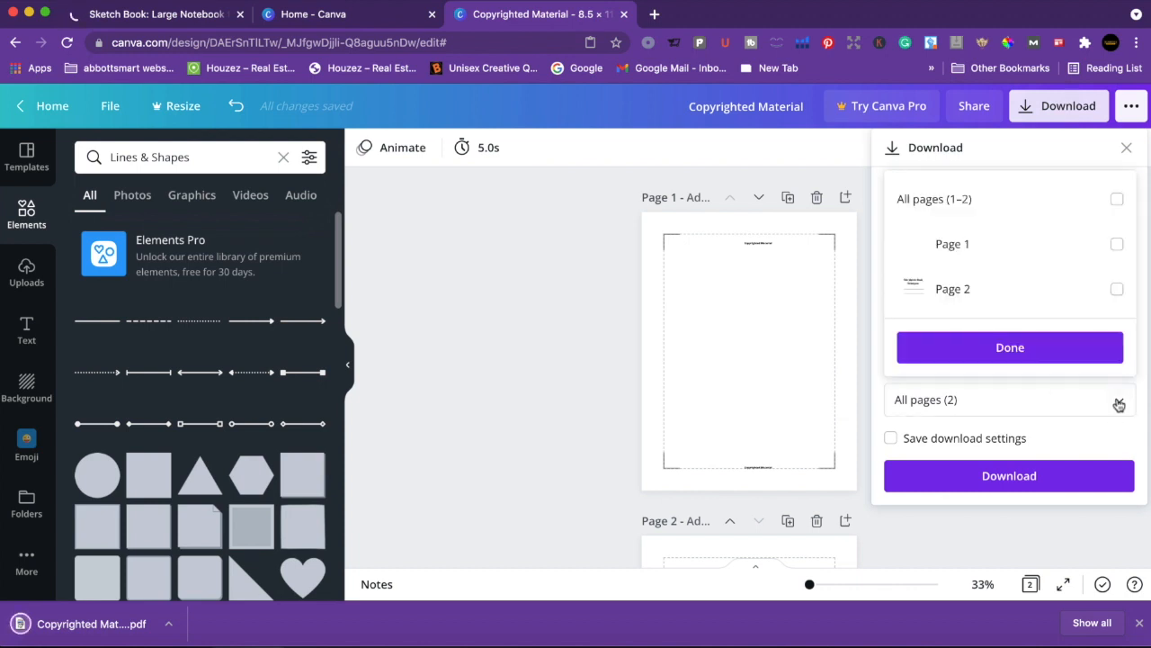
{"action": "left_click", "coordinate": [1116, 290]}
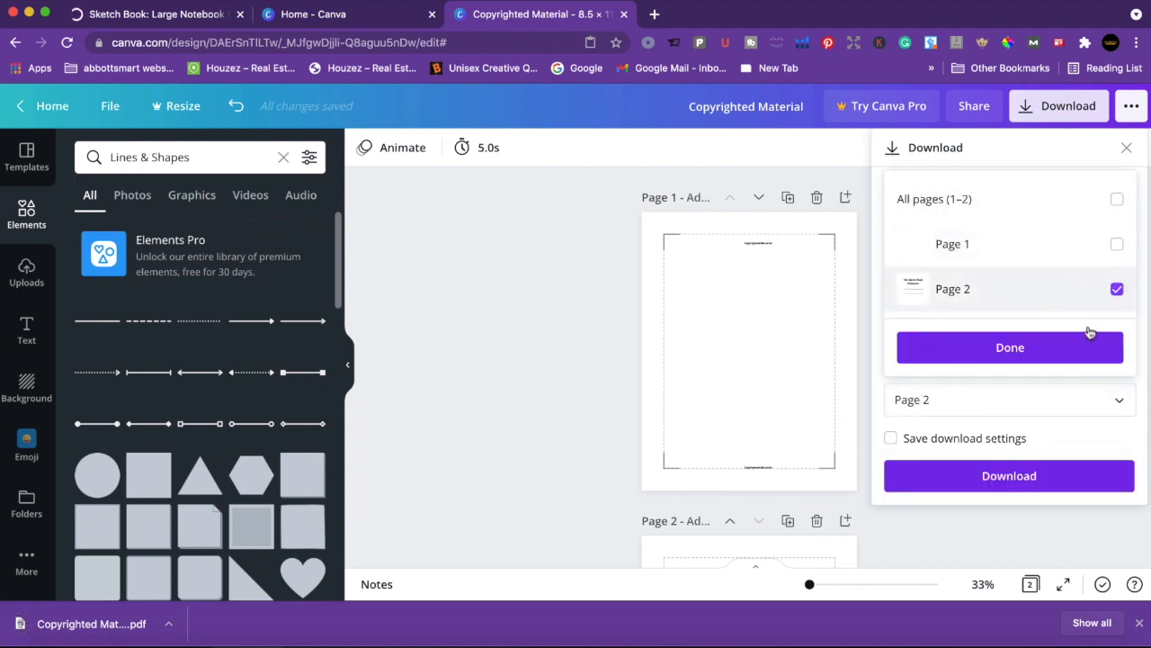
{"action": "left_click", "coordinate": [1038, 351]}
{"action": "left_click", "coordinate": [1115, 223]}
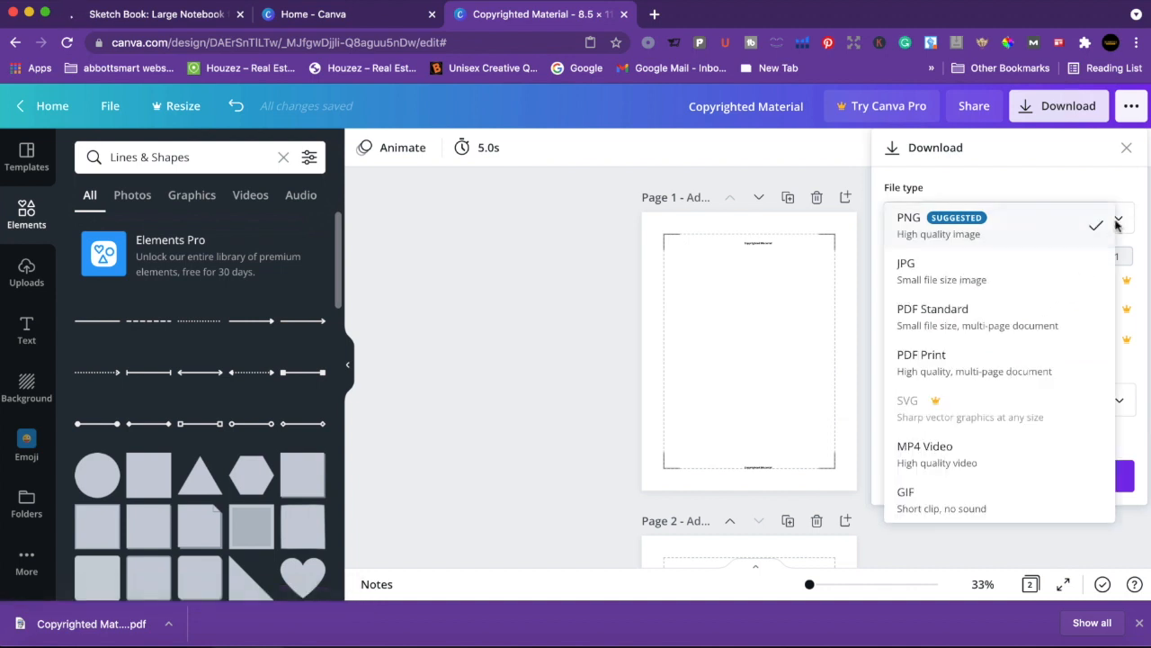
{"action": "left_click", "coordinate": [969, 365]}
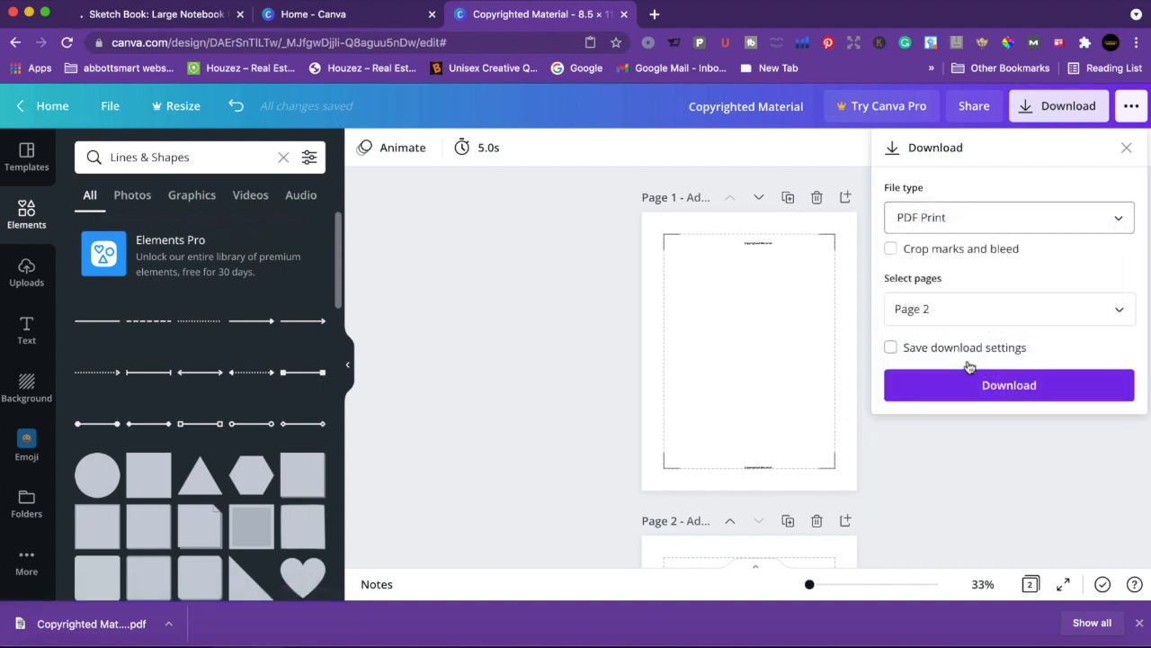
{"action": "left_click", "coordinate": [1041, 385]}
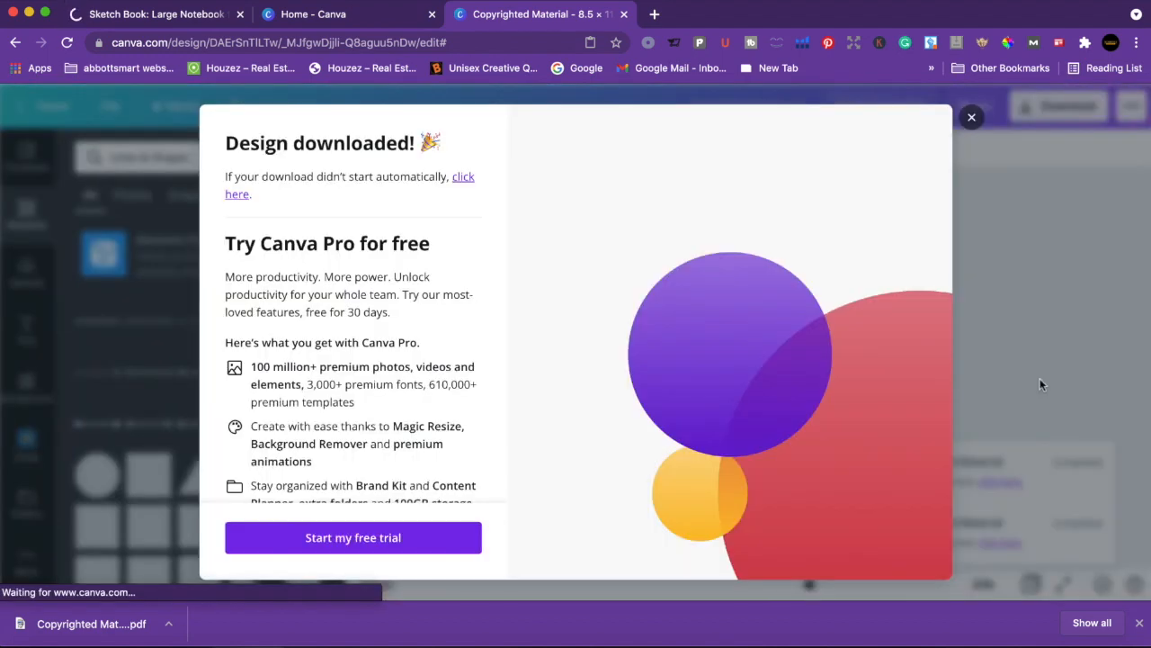
{"action": "left_click", "coordinate": [972, 118]}
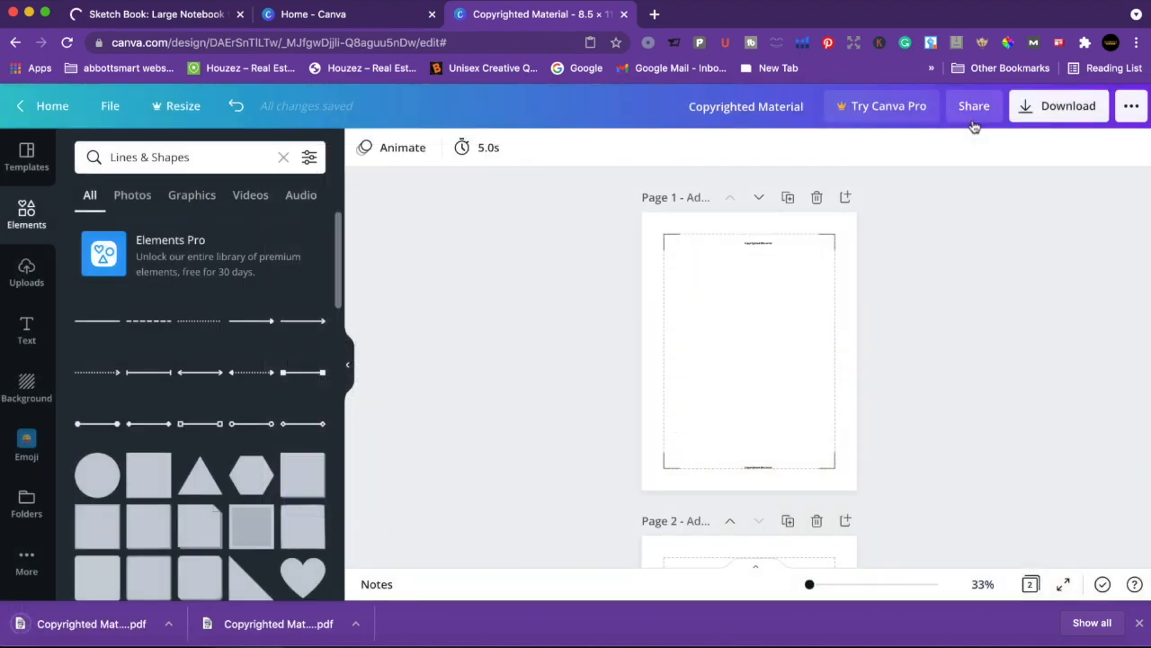
- Open the PDF Duplicator tool on iamtoolbox.com in a new browser tab
{"action": "left_click", "coordinate": [654, 15]}
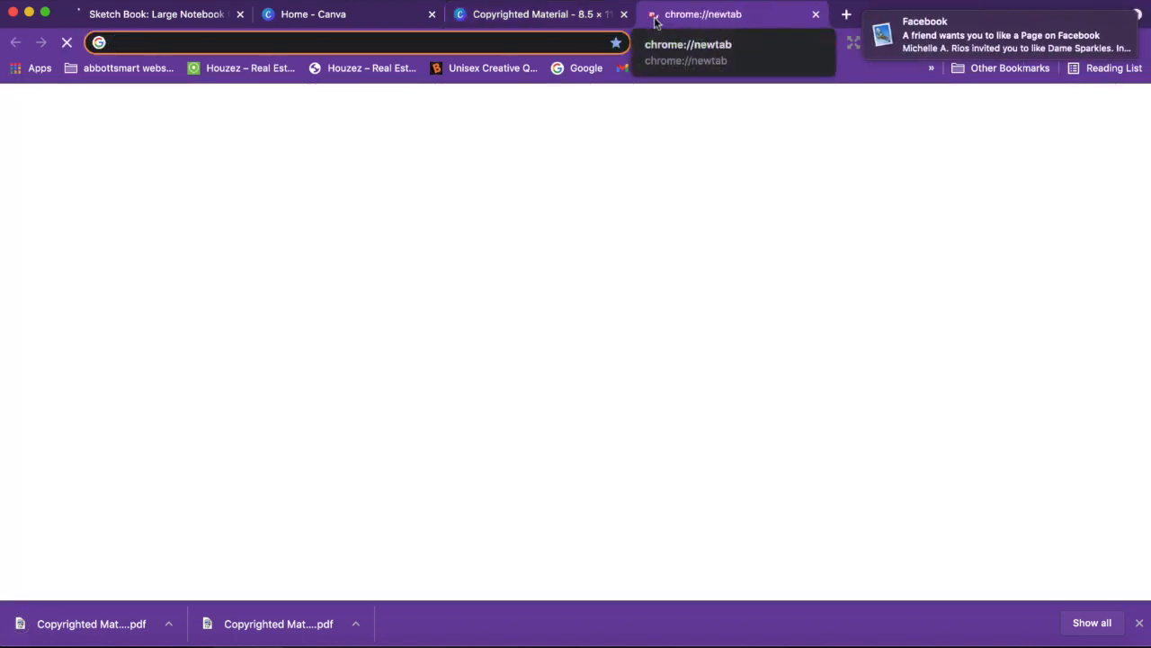
{"action": "type", "text": "pd"}
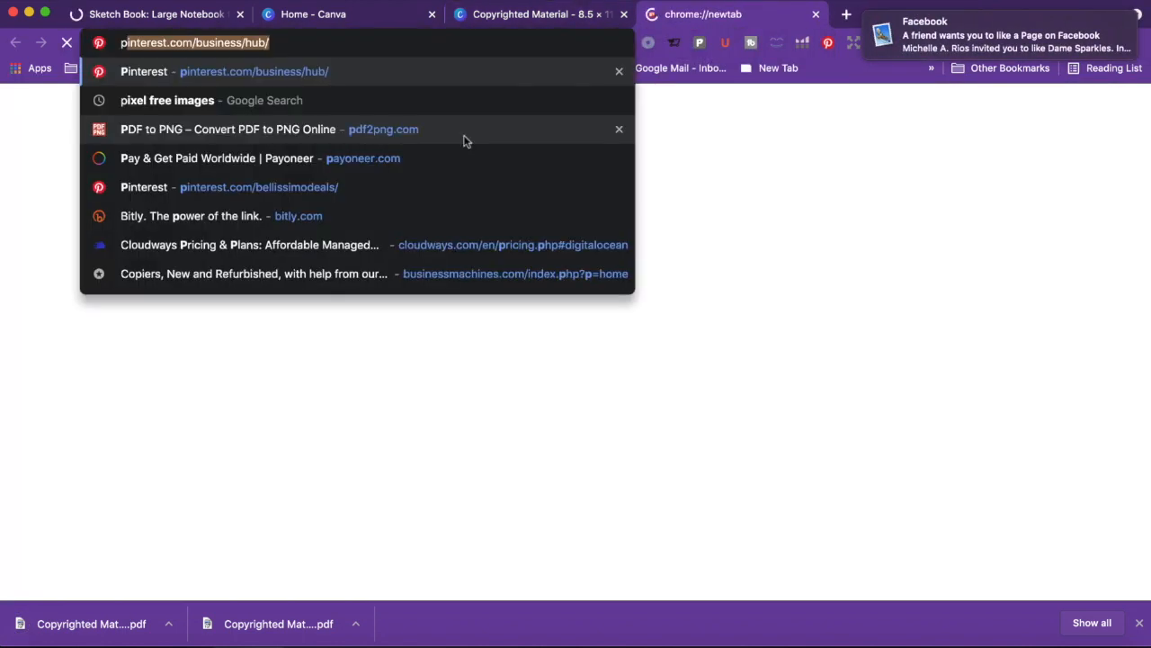
{"action": "key", "text": "BackSpace"}
{"action": "type", "text": "du"}
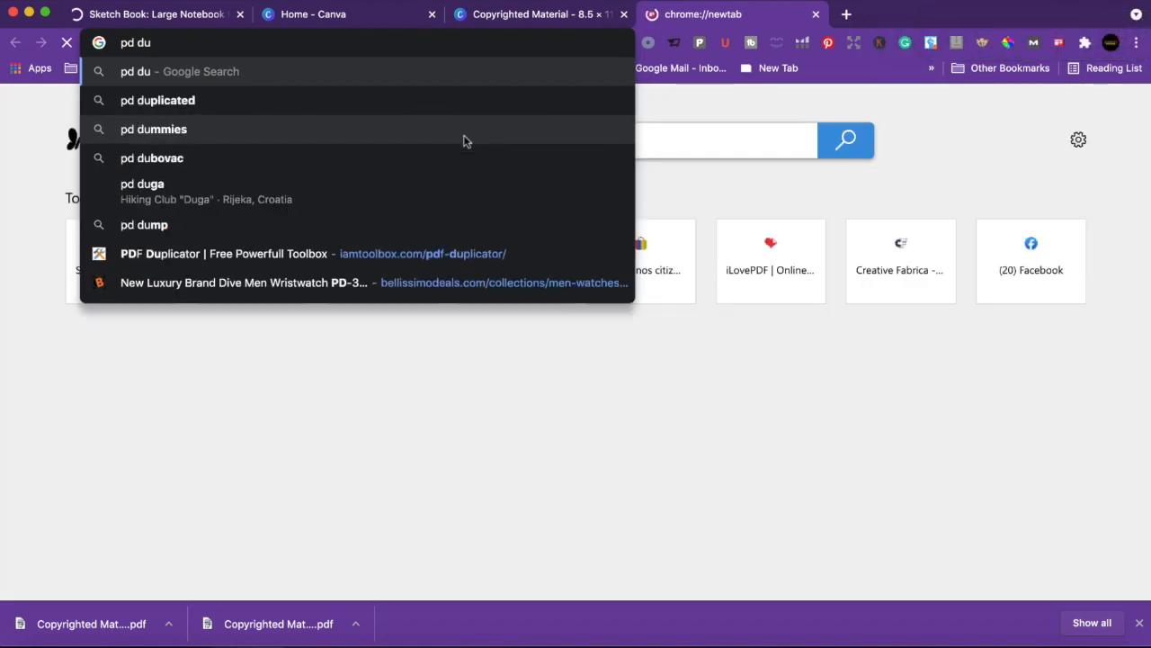
{"action": "key", "text": "BackSpace"}
{"action": "key", "text": "BackSpace"}
{"action": "key", "text": "BackSpace"}
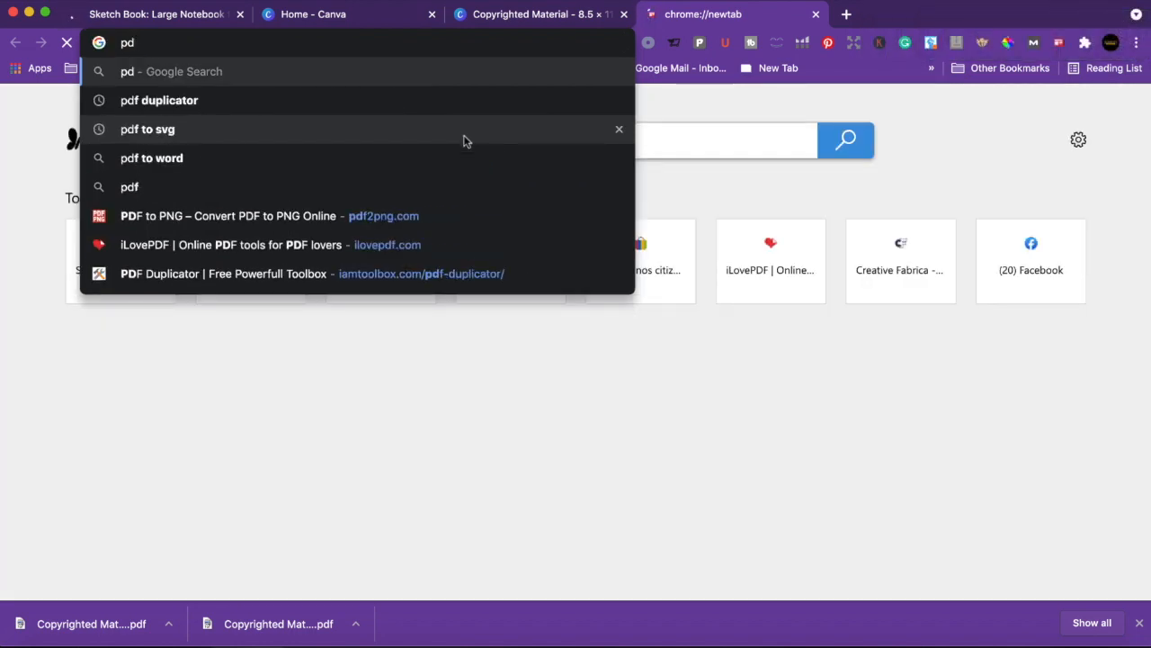
{"action": "type", "text": "f"}
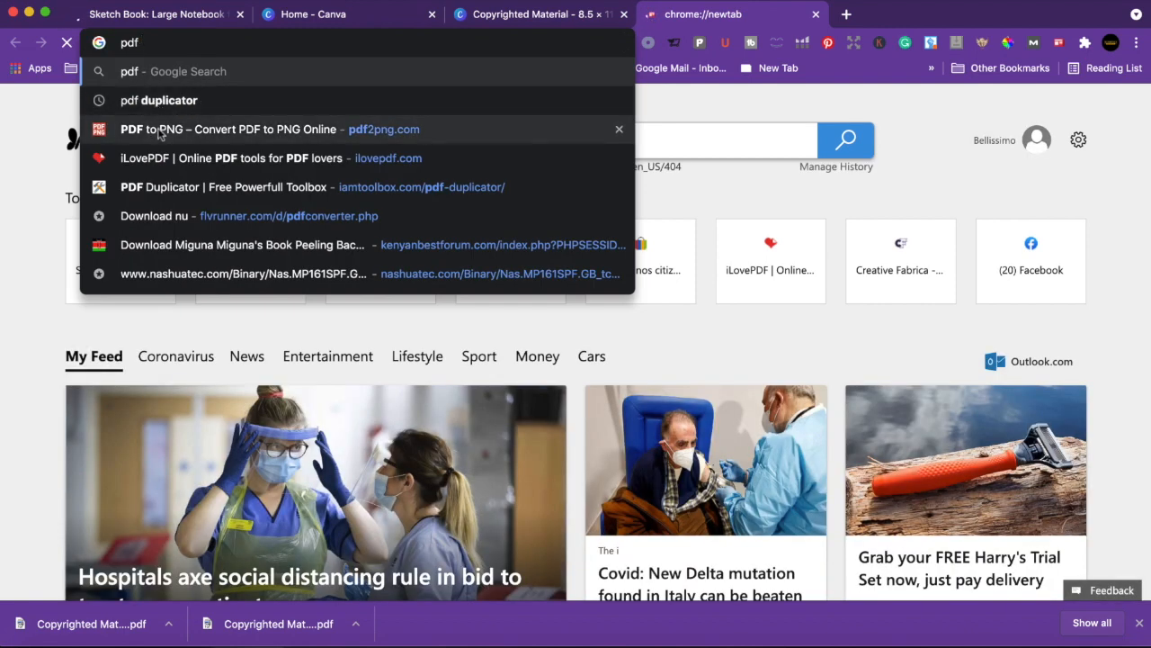
{"action": "left_click", "coordinate": [174, 189]}
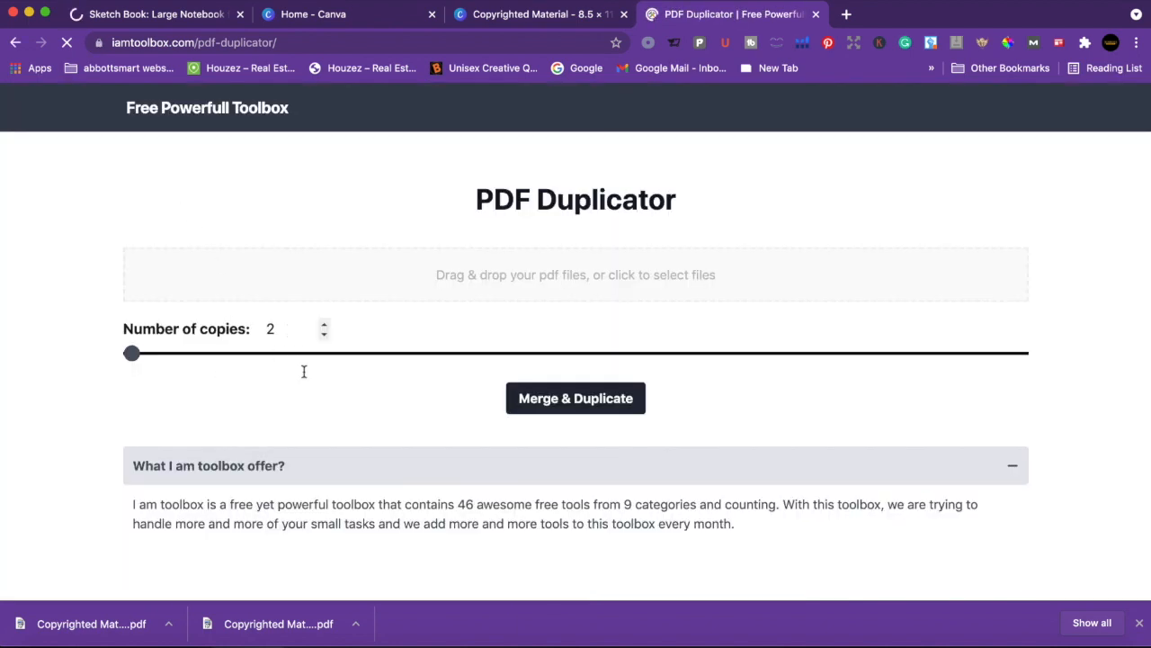
- Open the downloaded corner-framed page PDF to check it, and add Copyrighted Material (48).pdf to PDF Duplicator
{"action": "left_click", "coordinate": [294, 625]}
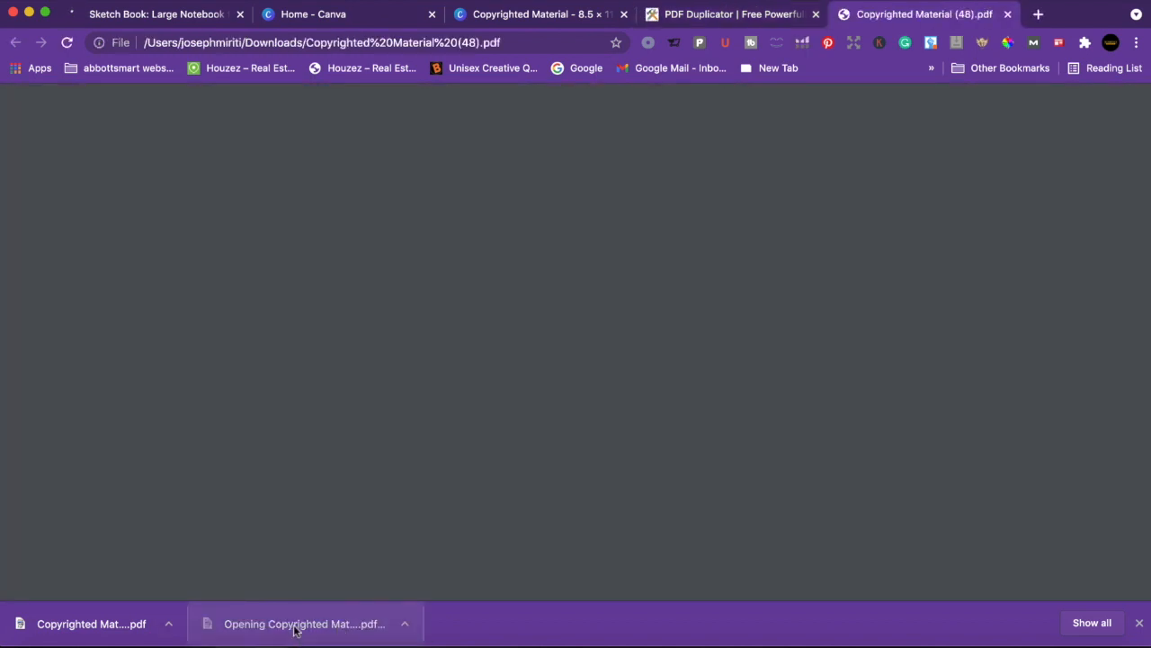
{"action": "left_click", "coordinate": [749, 17]}
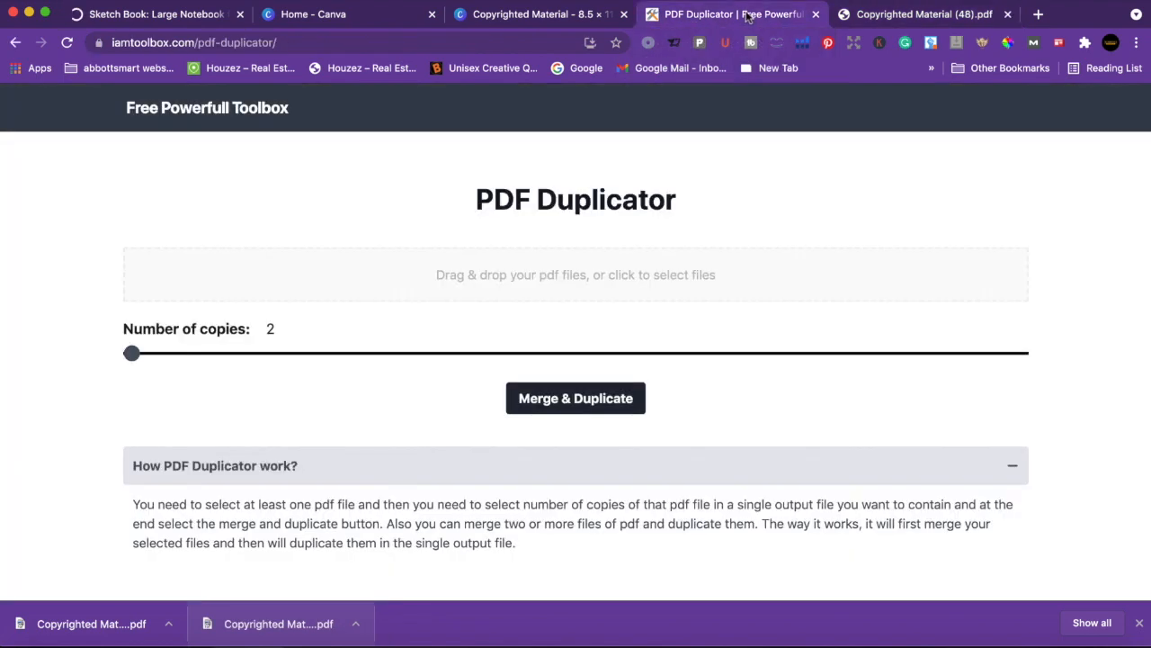
{"action": "left_click_drag", "start_coordinate": [278, 627], "coordinate": [366, 286]}
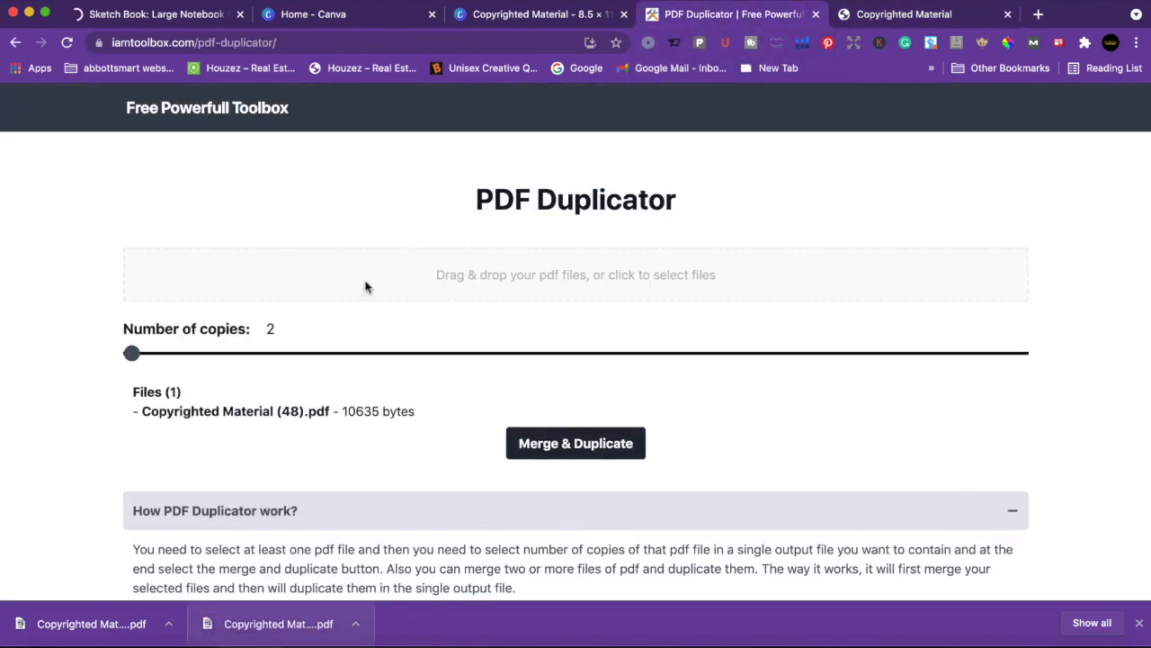
- Set the number of copies to 119 and run Merge & Duplicate on the added PDF
{"action": "left_click", "coordinate": [282, 326]}
{"action": "key", "text": "BackSpace"}
{"action": "type", "text": "19"}
{"action": "key", "text": "BackSpace"}
{"action": "type", "text": "19"}
{"action": "left_click", "coordinate": [567, 445]}
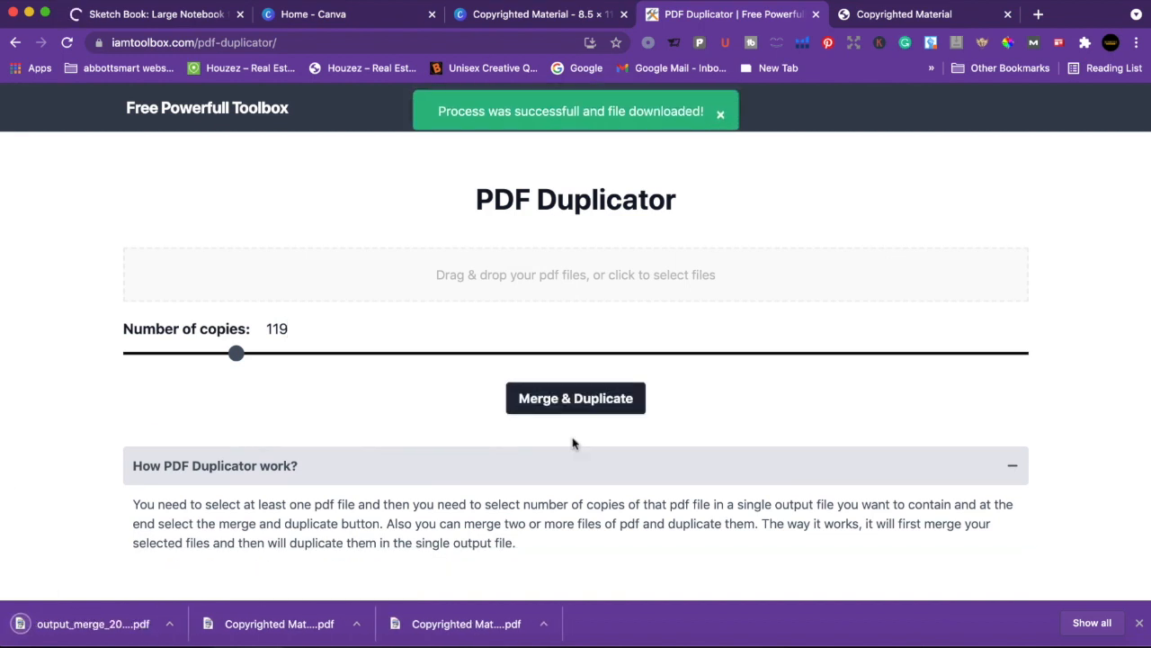
- Open the duplicated output PDF, examine its repeated corner-framed pages, and close it
{"action": "left_click", "coordinate": [81, 629]}
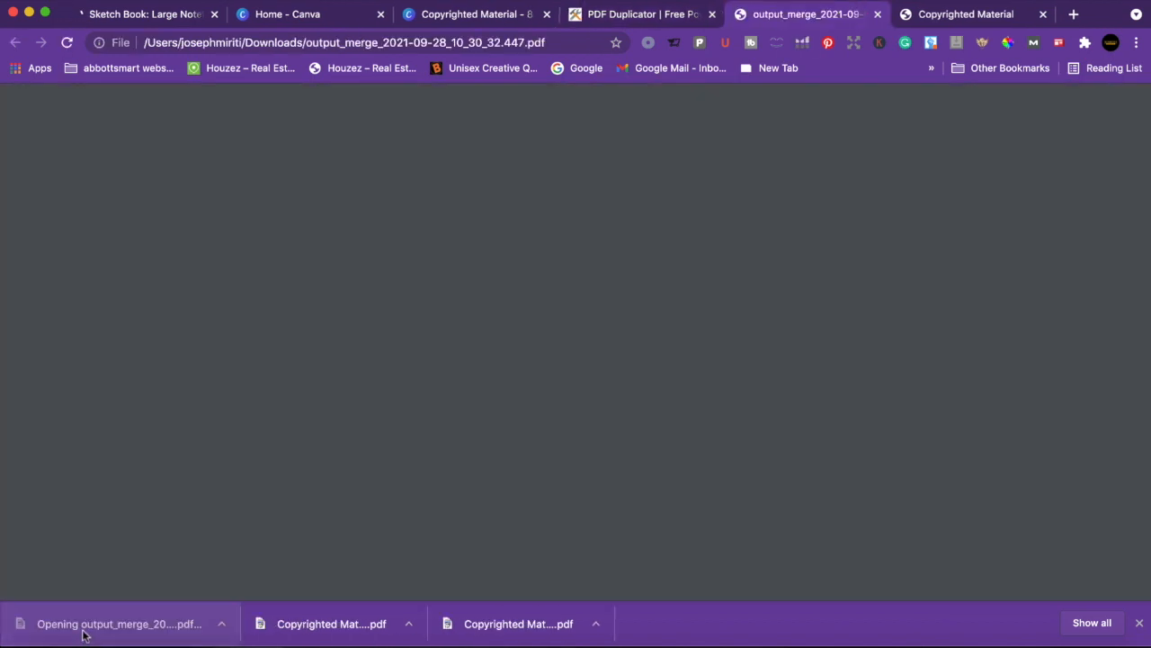
{"action": "scroll", "coordinate": [550, 398], "scroll_direction": "down", "scroll_amount": 6}
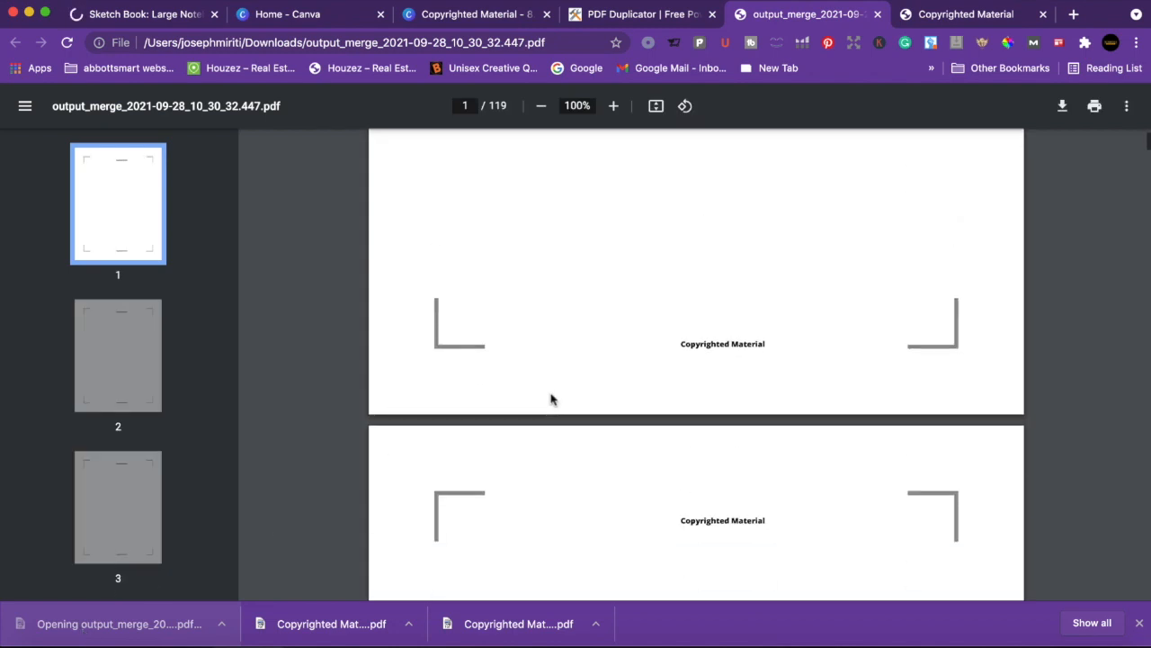
{"action": "scroll", "coordinate": [552, 399], "scroll_direction": "down", "scroll_amount": 20}
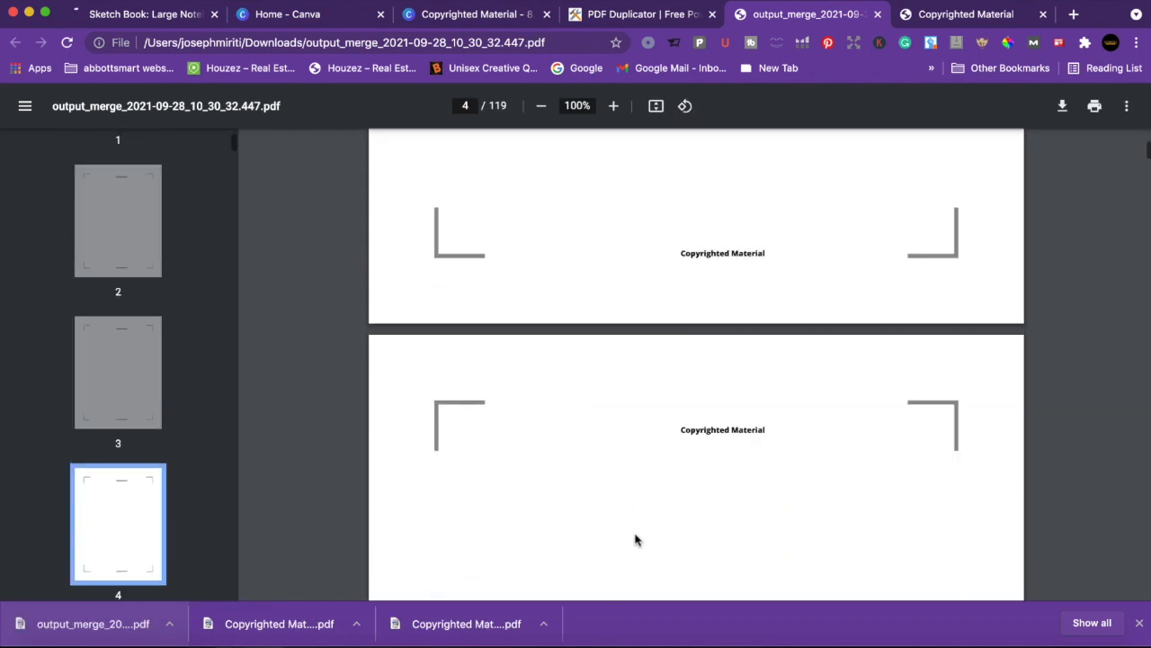
{"action": "scroll", "coordinate": [635, 539], "scroll_direction": "down", "scroll_amount": 5}
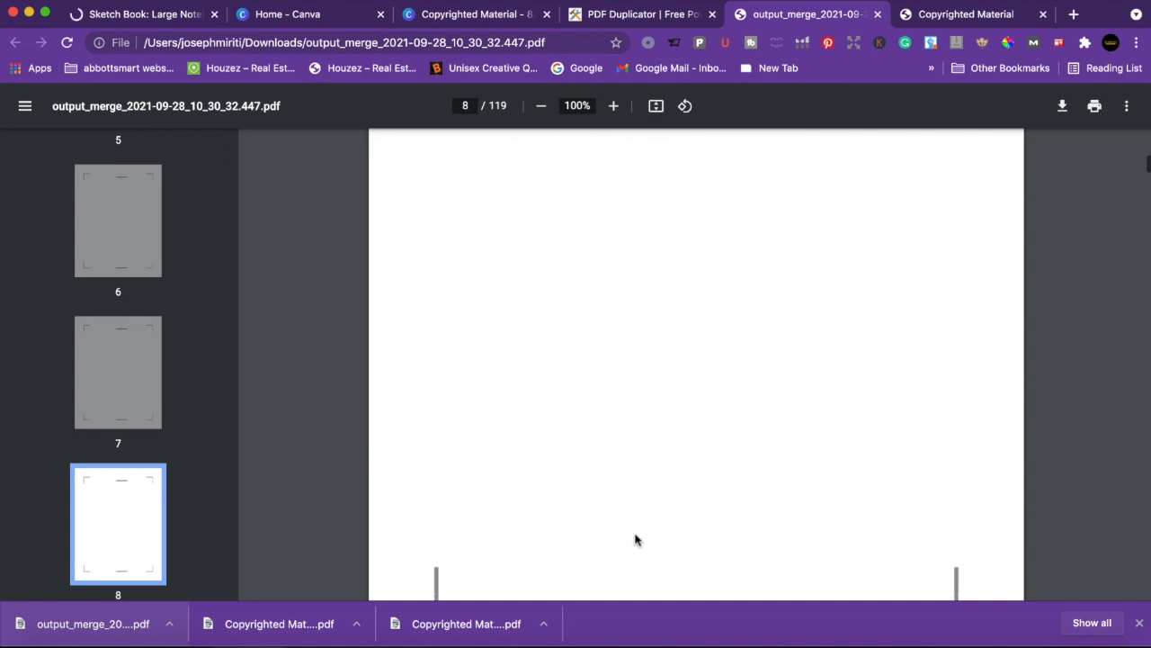
{"action": "key", "text": "Home"}
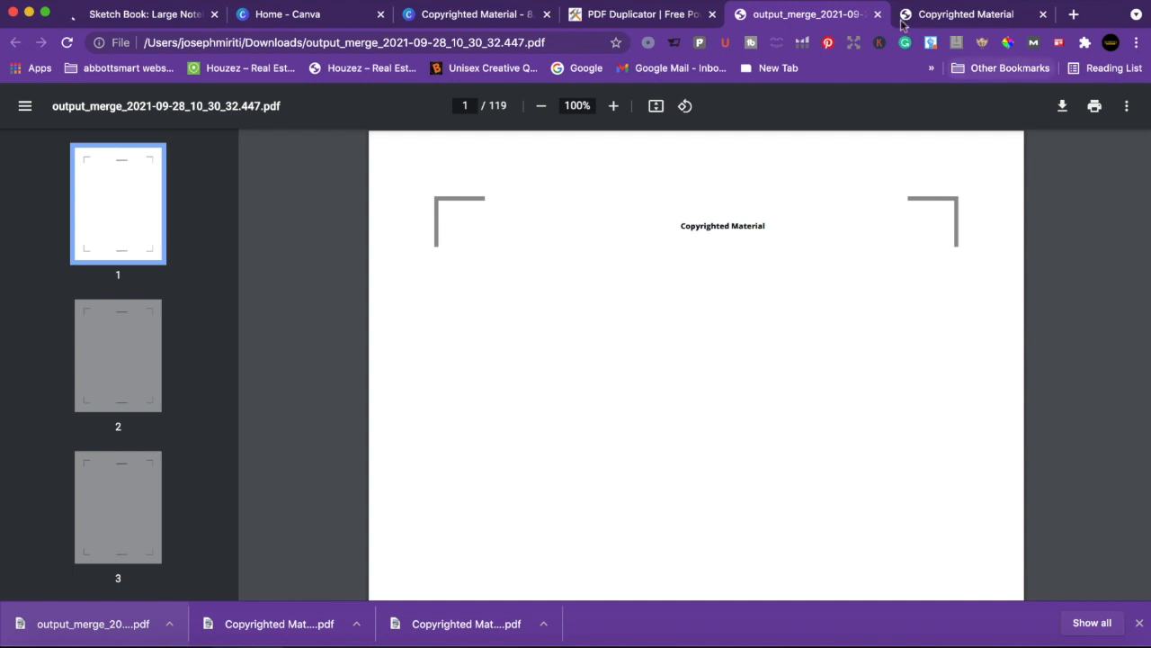
{"action": "left_click", "coordinate": [878, 14]}
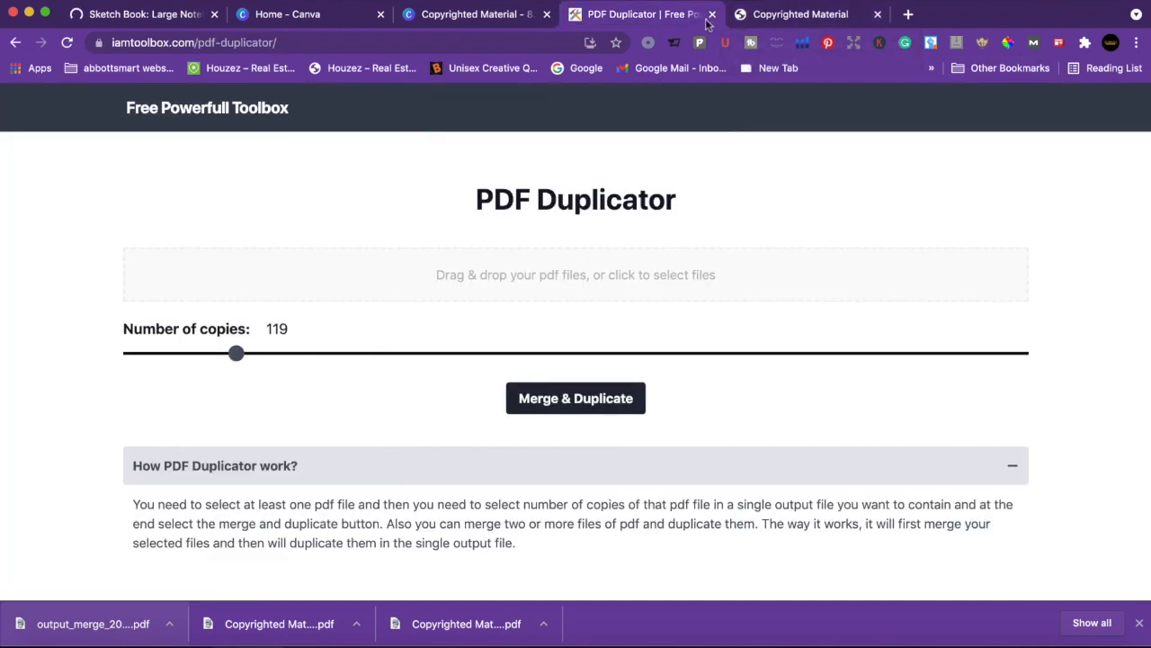
- Close the PDF Duplicator page and open the Merge PDF tool on ilovepdf.com in a new browser tab
{"action": "left_click", "coordinate": [712, 14]}
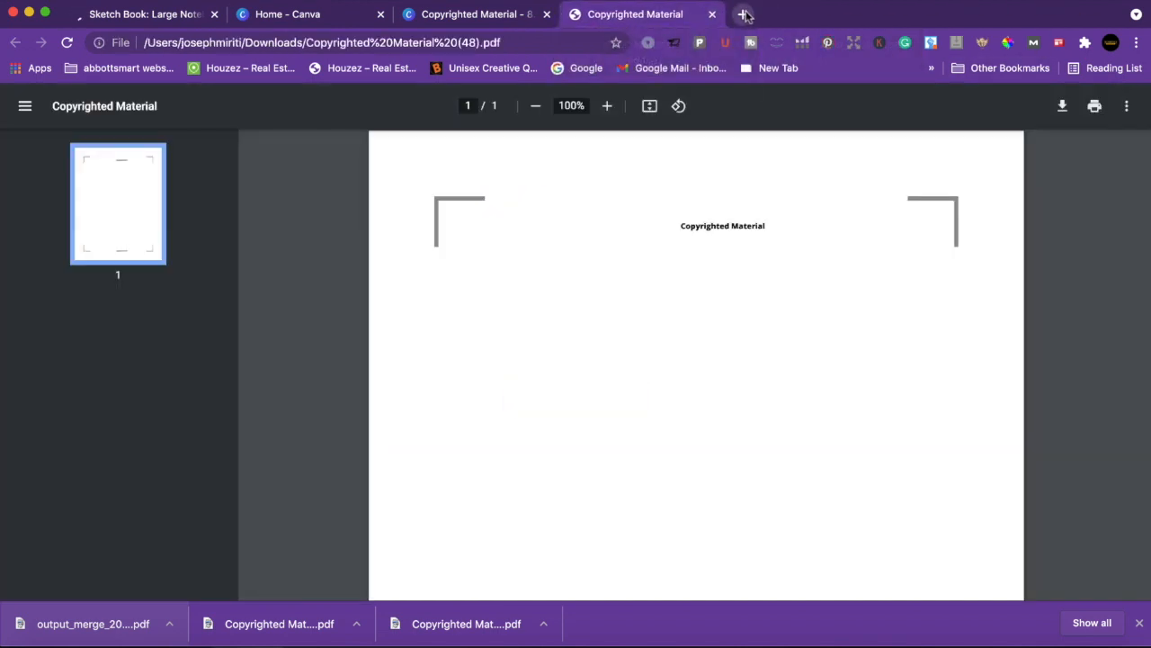
{"action": "left_click", "coordinate": [743, 15]}
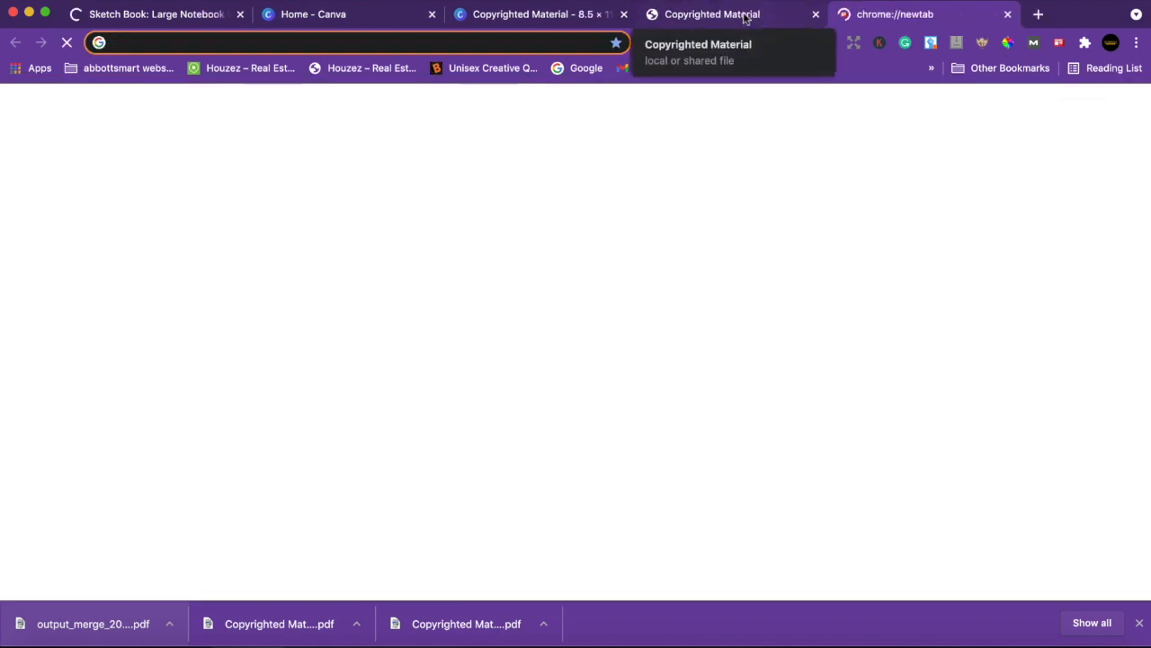
{"action": "type", "text": "i"}
{"action": "key", "text": "Return"}
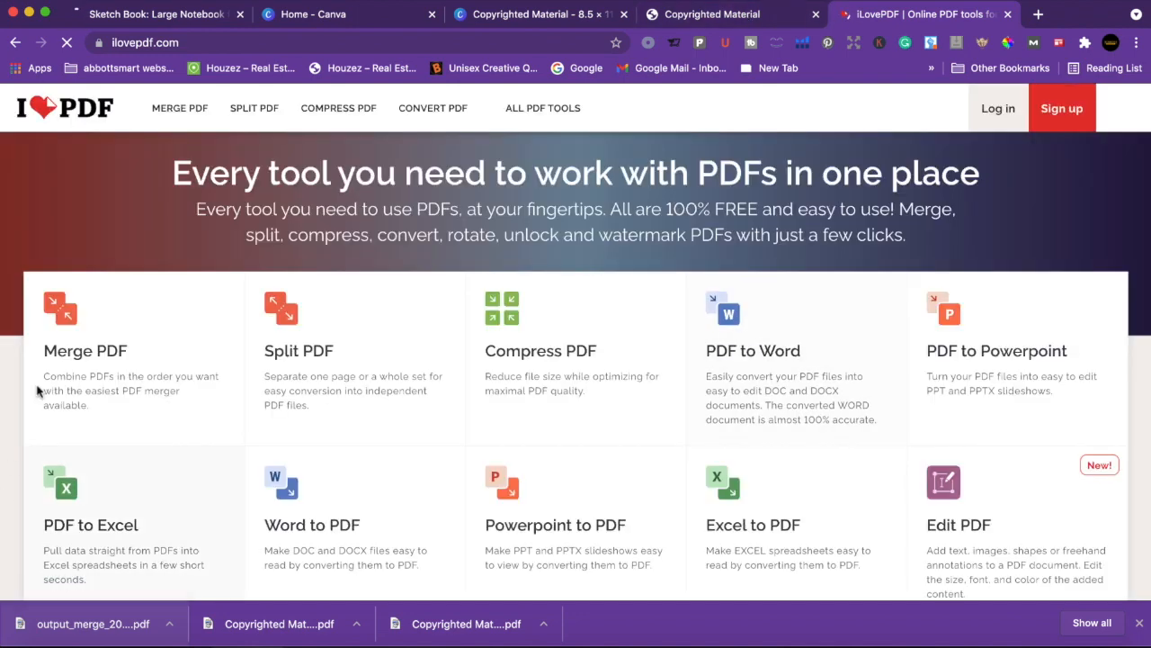
{"action": "left_click", "coordinate": [74, 352]}
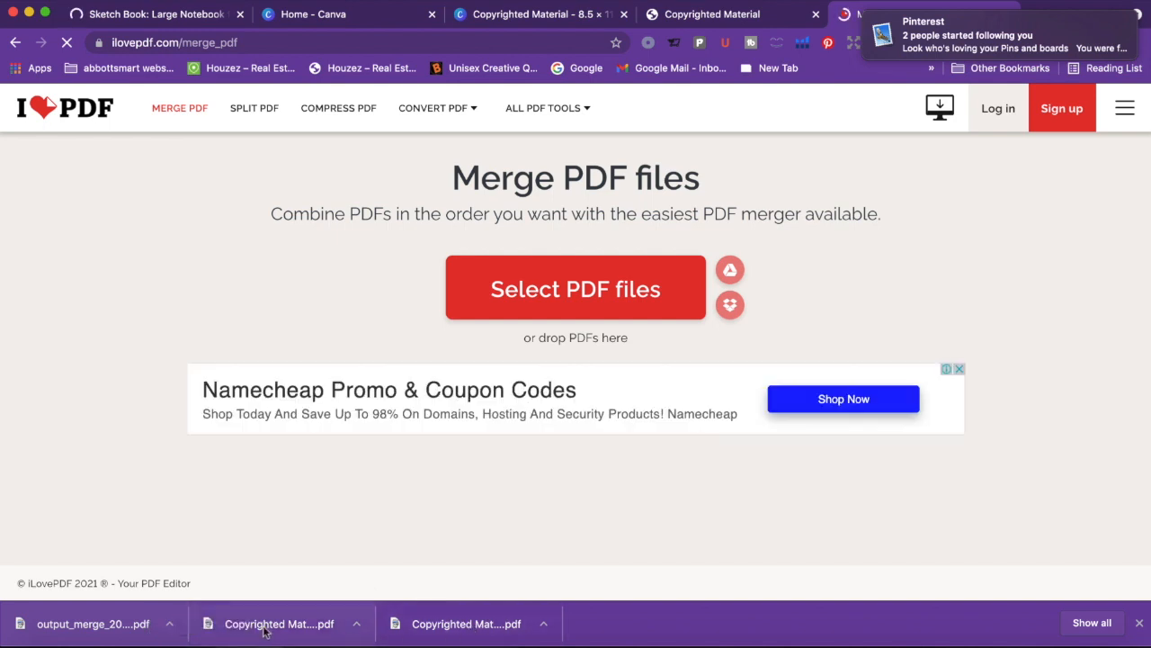
- Add Copyrighted Material (49).pdf and the duplicated output_merge PDF from the Downloads folder to the merge, in that order
{"action": "left_click", "coordinate": [536, 354]}
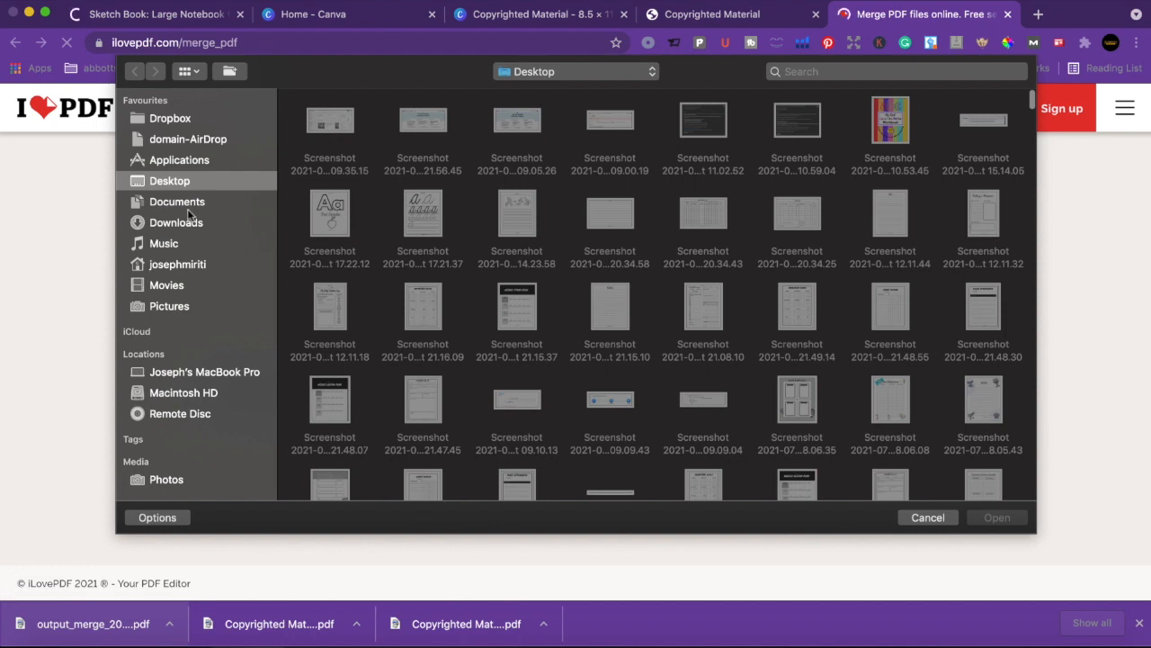
{"action": "left_click", "coordinate": [180, 225]}
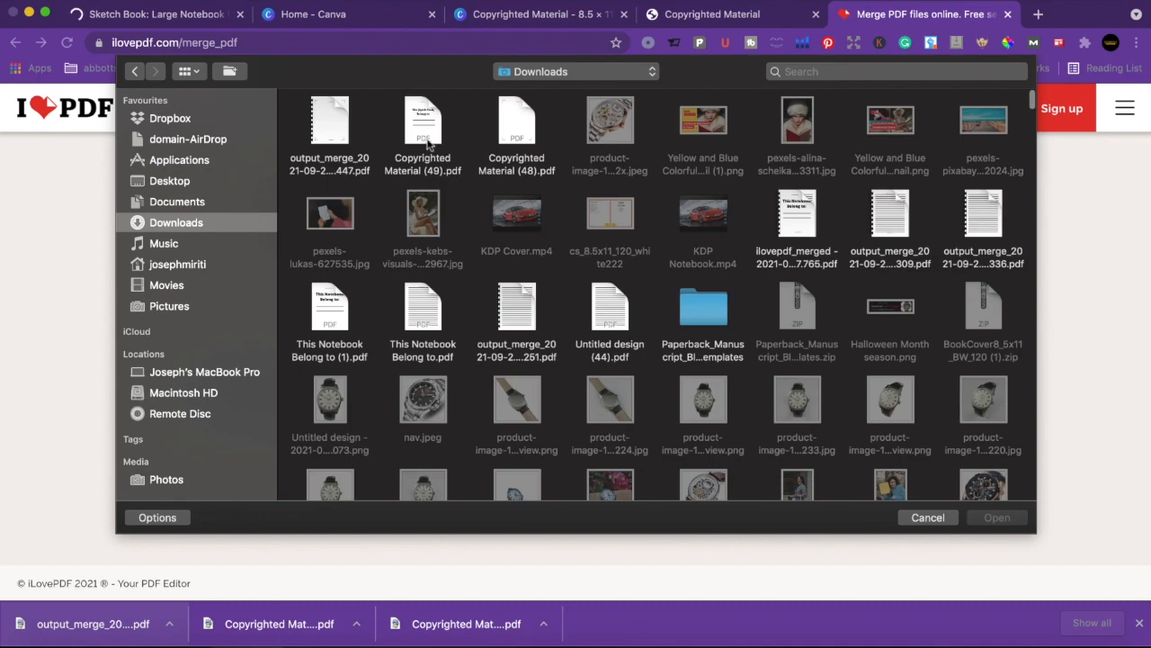
{"action": "left_click", "coordinate": [422, 126]}
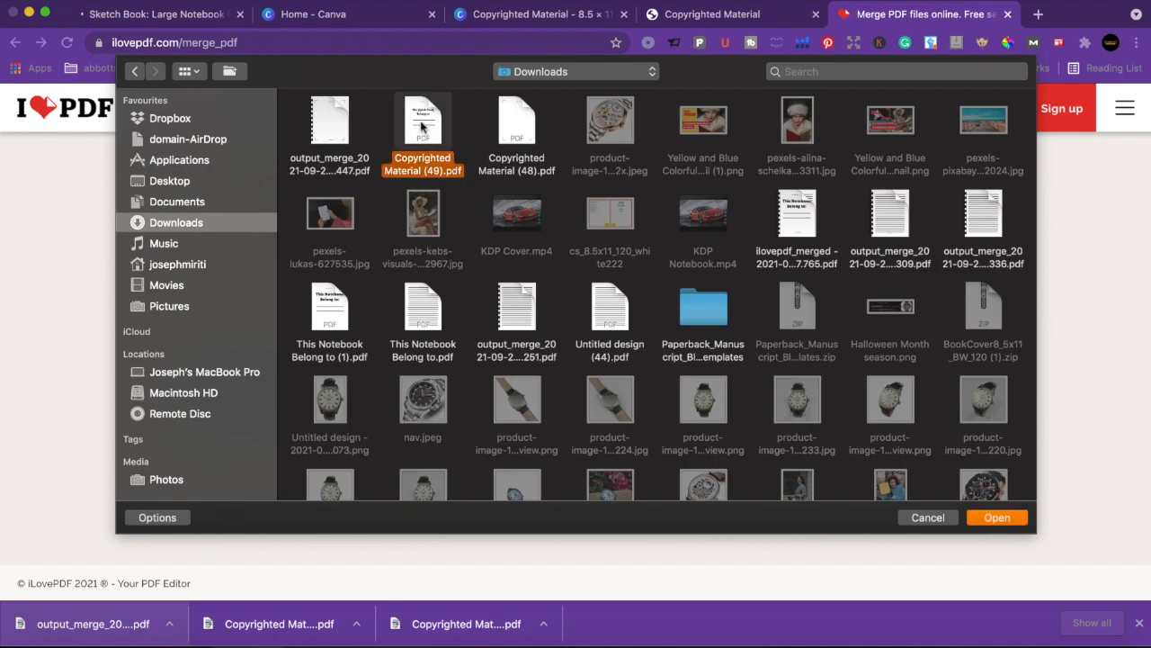
{"action": "left_click", "coordinate": [997, 518]}
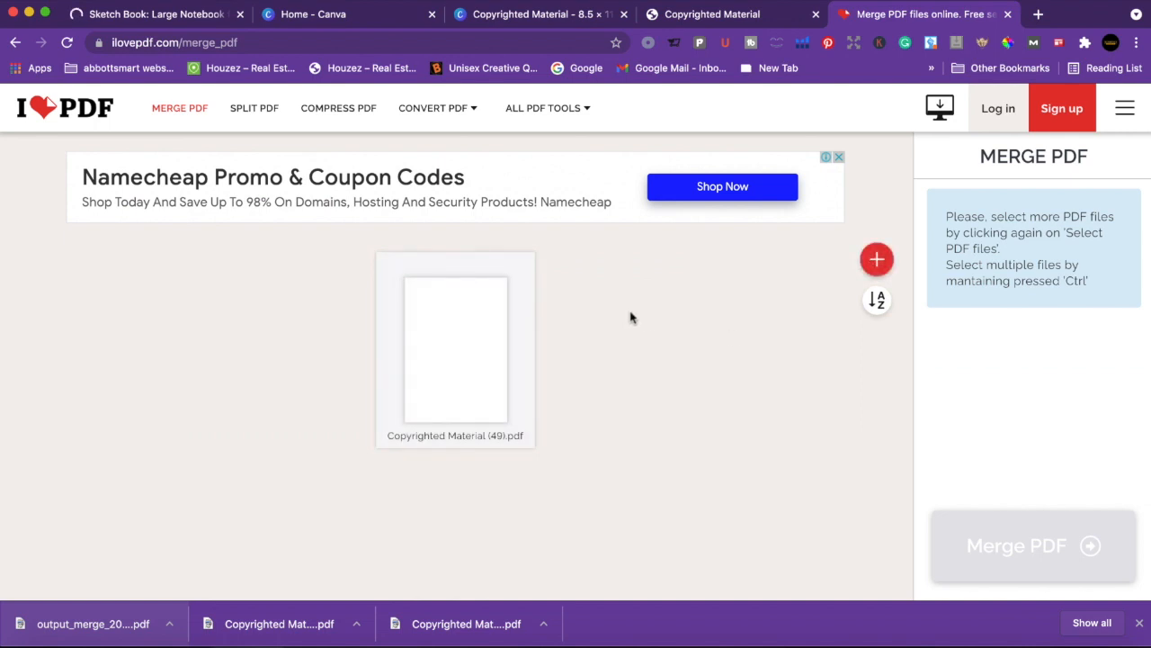
{"action": "left_click", "coordinate": [886, 261]}
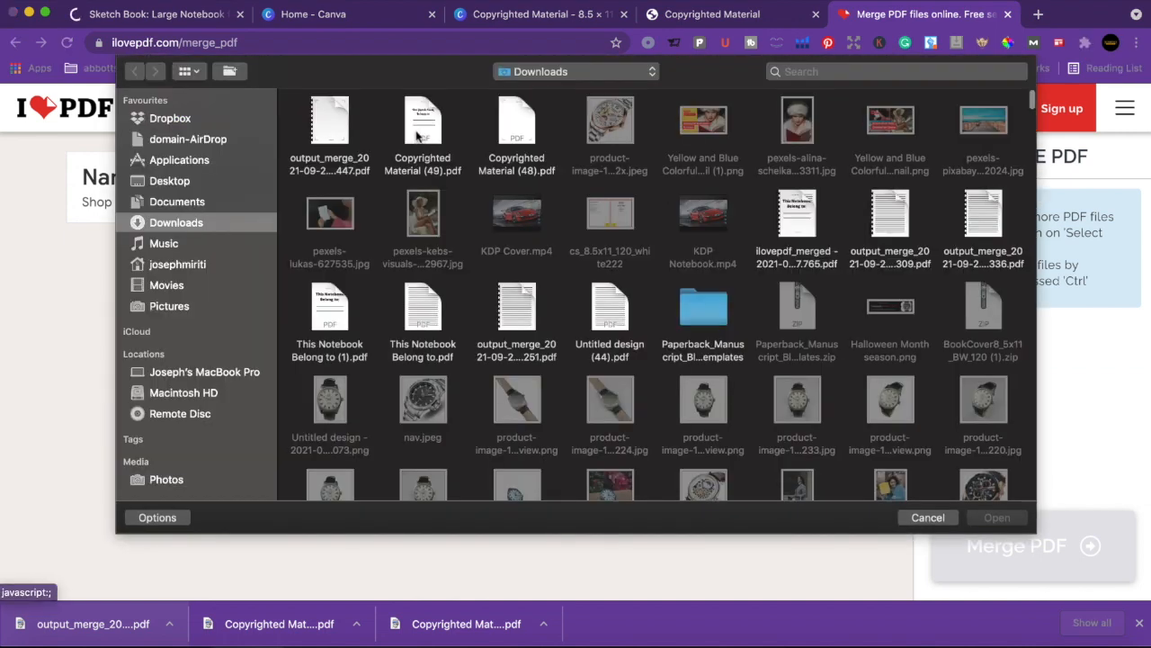
{"action": "left_click", "coordinate": [335, 124]}
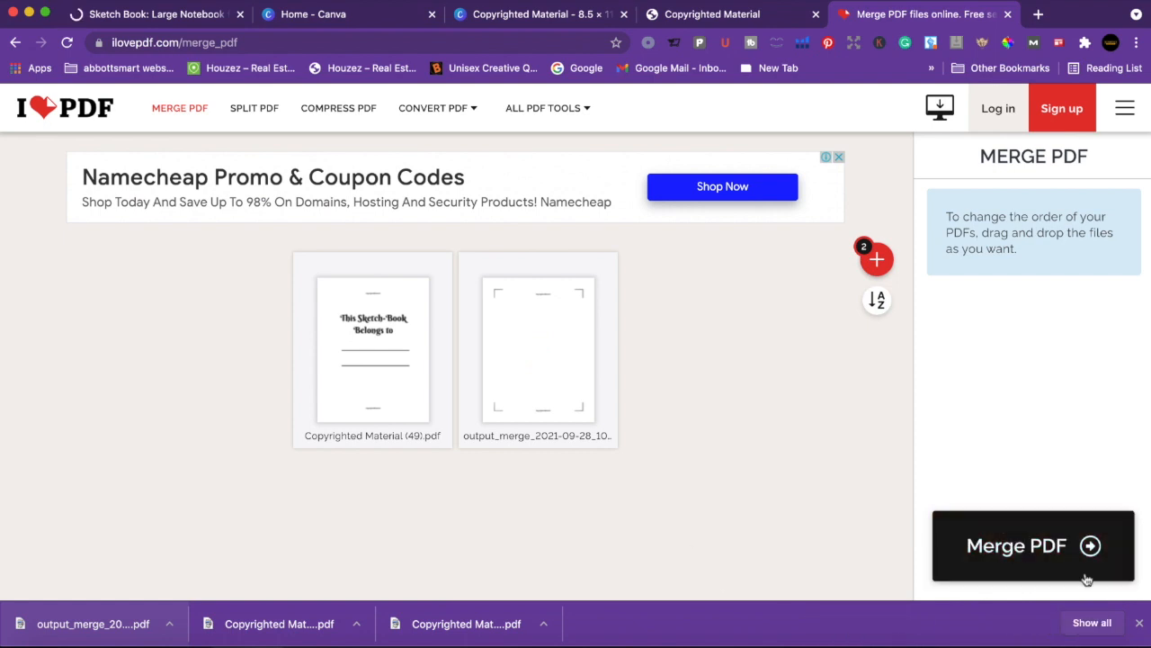
- Merge the title page and the duplicated pages into one PDF and download it
{"action": "left_click", "coordinate": [1046, 559]}
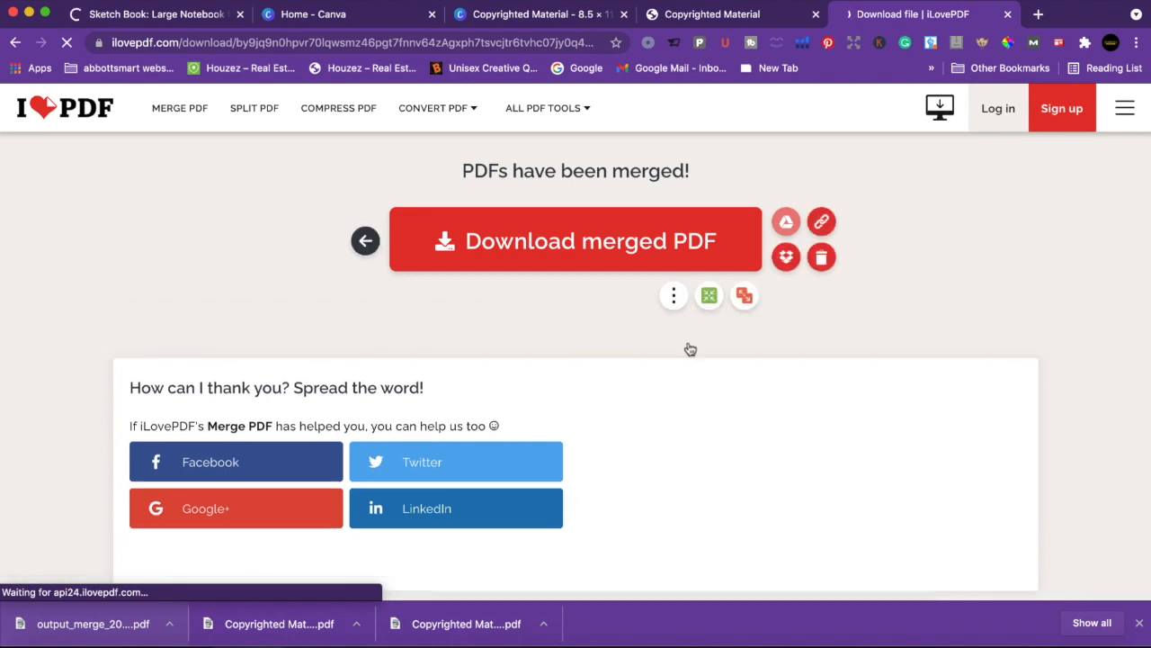
{"action": "left_click", "coordinate": [472, 233]}
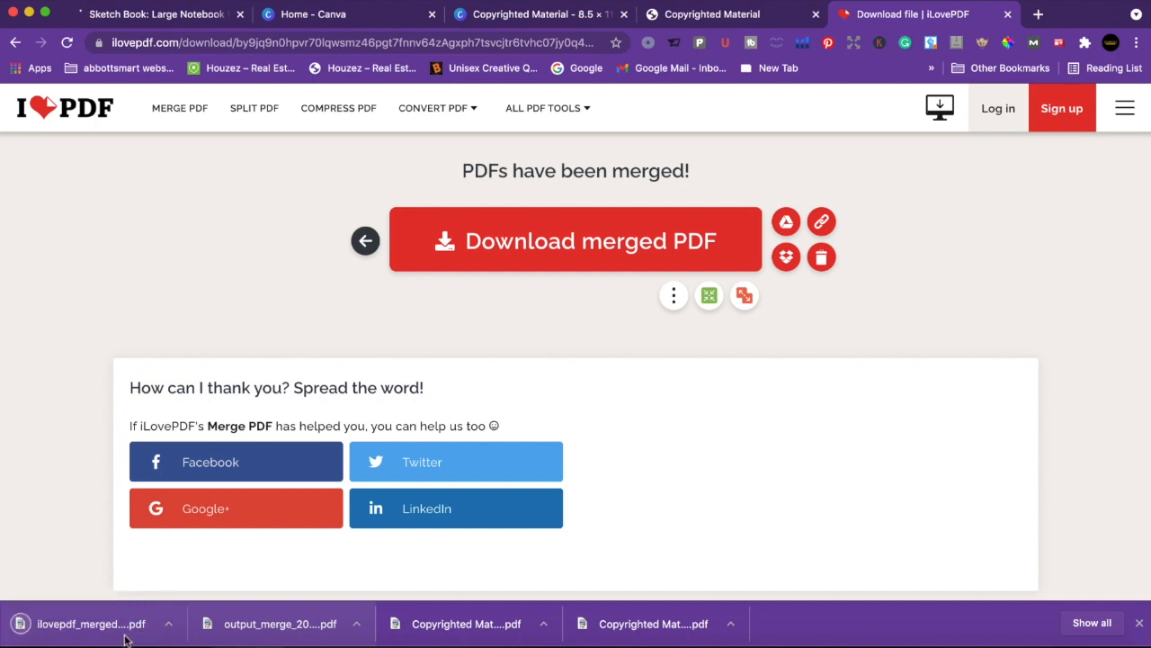
- Open the downloaded ilovepdf_merged PDF and examine its title page, page count and the corner-framed pages that follow
{"action": "left_click", "coordinate": [65, 632]}
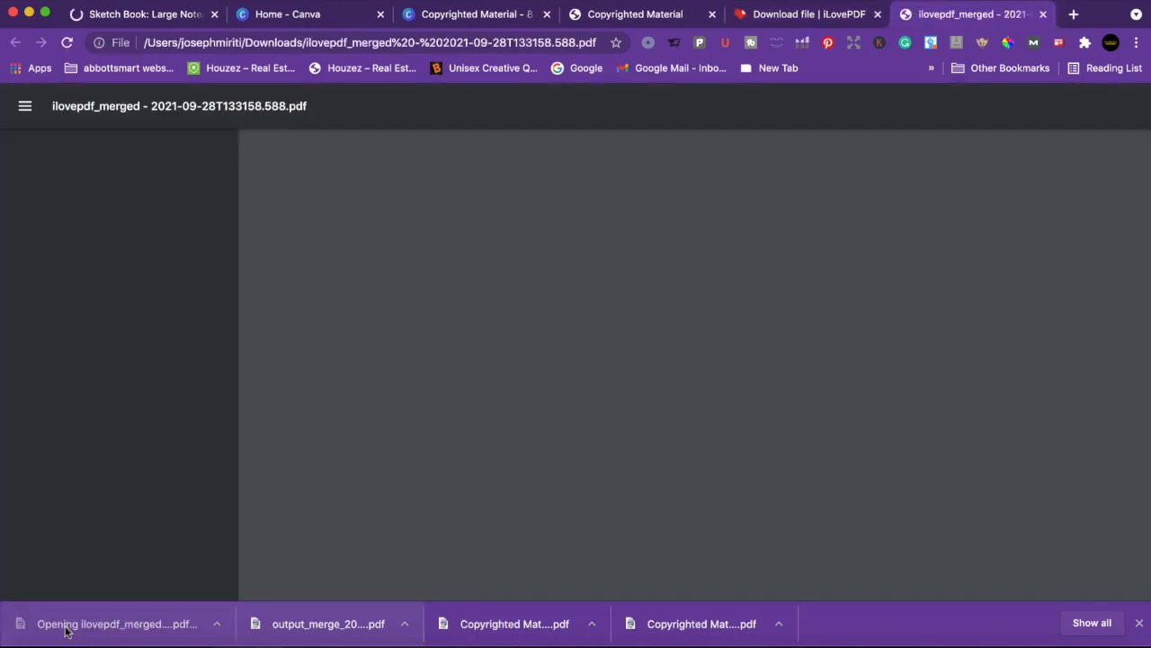
{"action": "scroll", "coordinate": [672, 530], "scroll_direction": "down", "scroll_amount": 15}
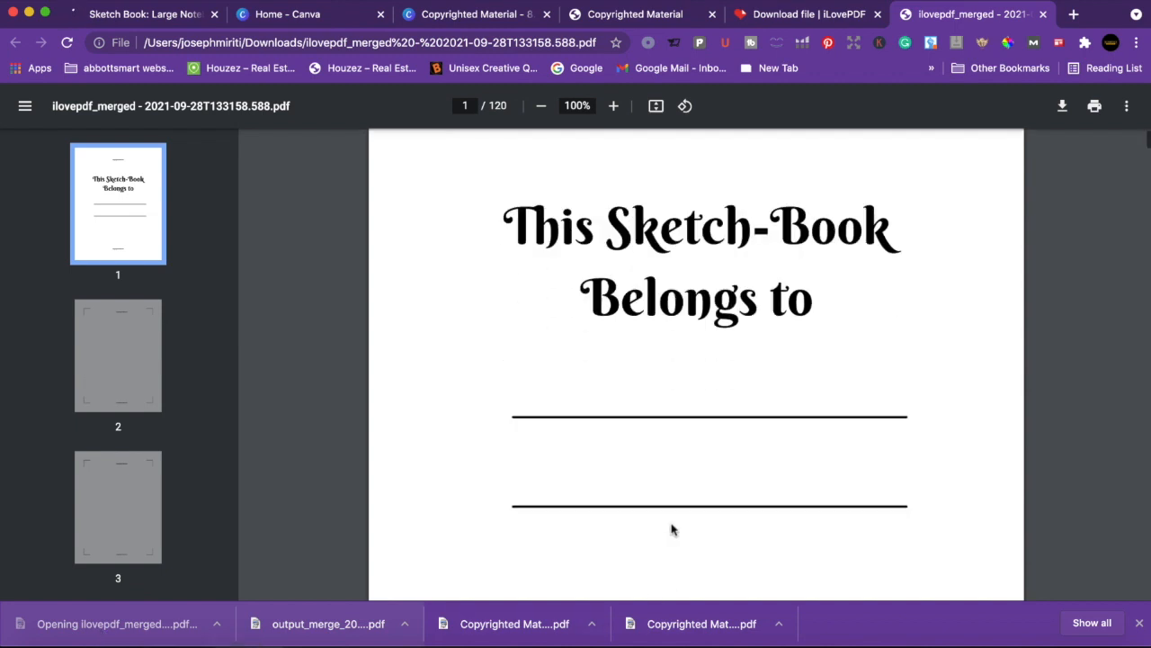
{"action": "scroll", "coordinate": [672, 530], "scroll_direction": "down", "scroll_amount": 15}
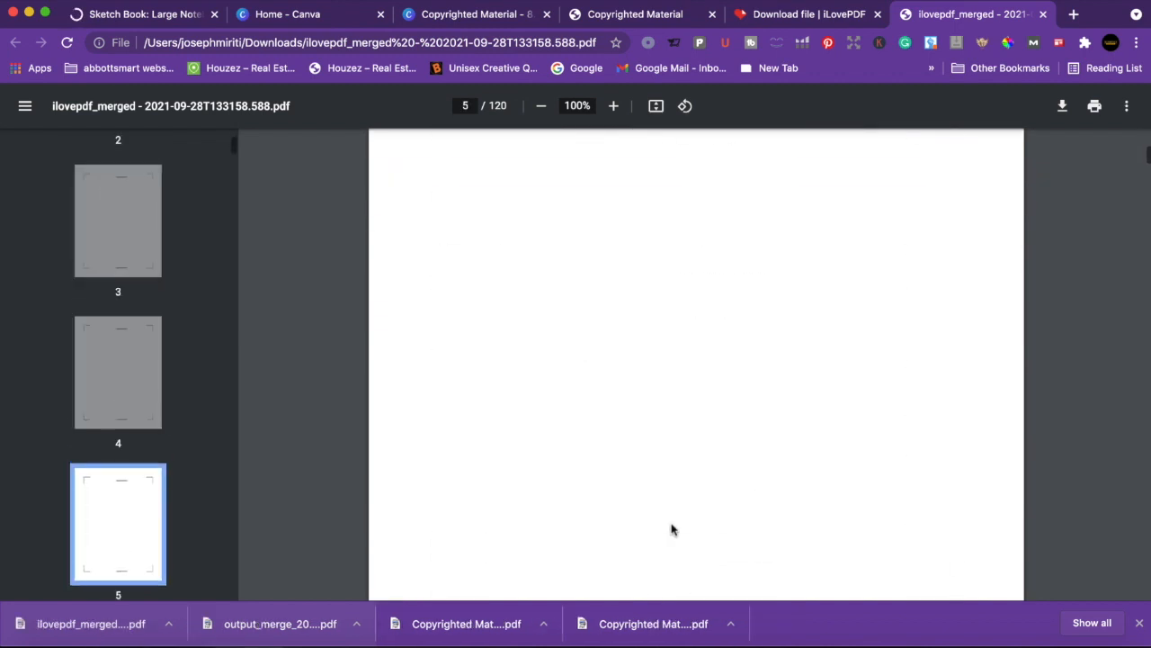
{"action": "scroll", "coordinate": [672, 530], "scroll_direction": "down", "scroll_amount": 10}
{"action": "scroll", "coordinate": [671, 530], "scroll_direction": "down", "scroll_amount": 5}
{"action": "scroll", "coordinate": [671, 530], "scroll_direction": "up", "scroll_amount": 15}
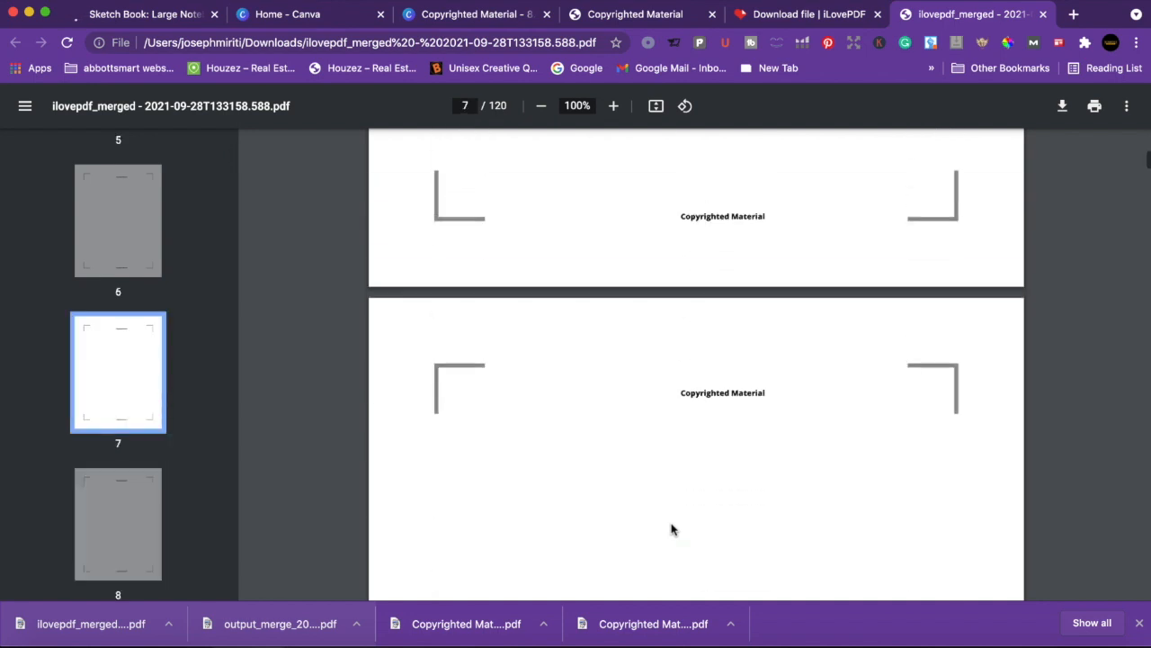
{"action": "scroll", "coordinate": [671, 530], "scroll_direction": "up", "scroll_amount": 15}
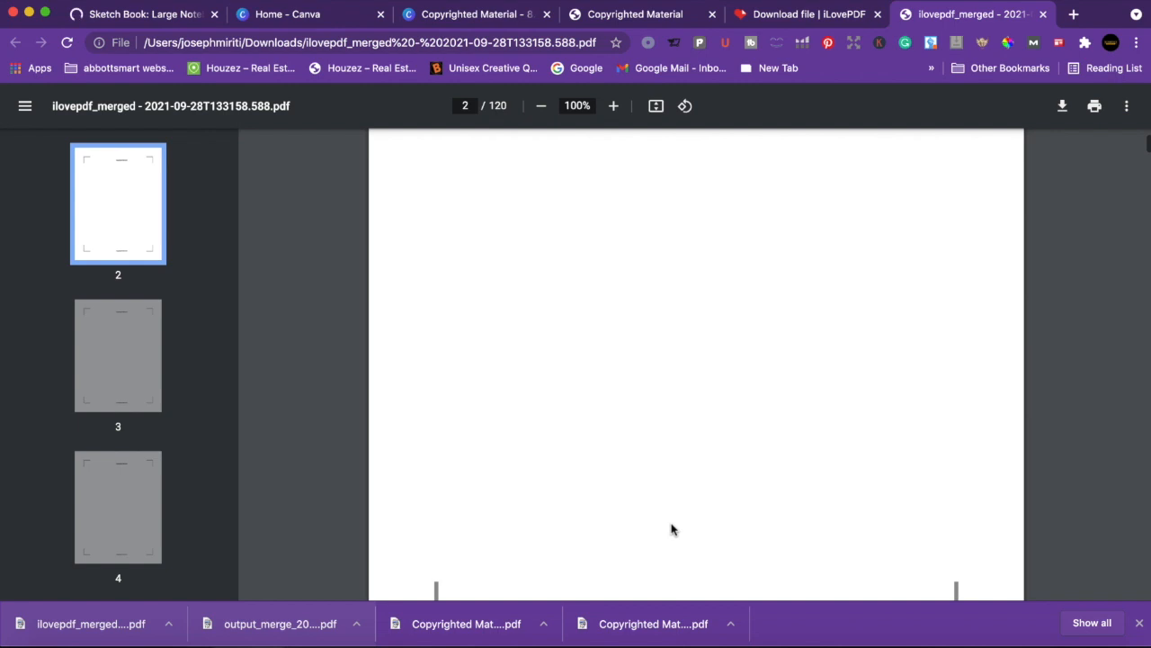